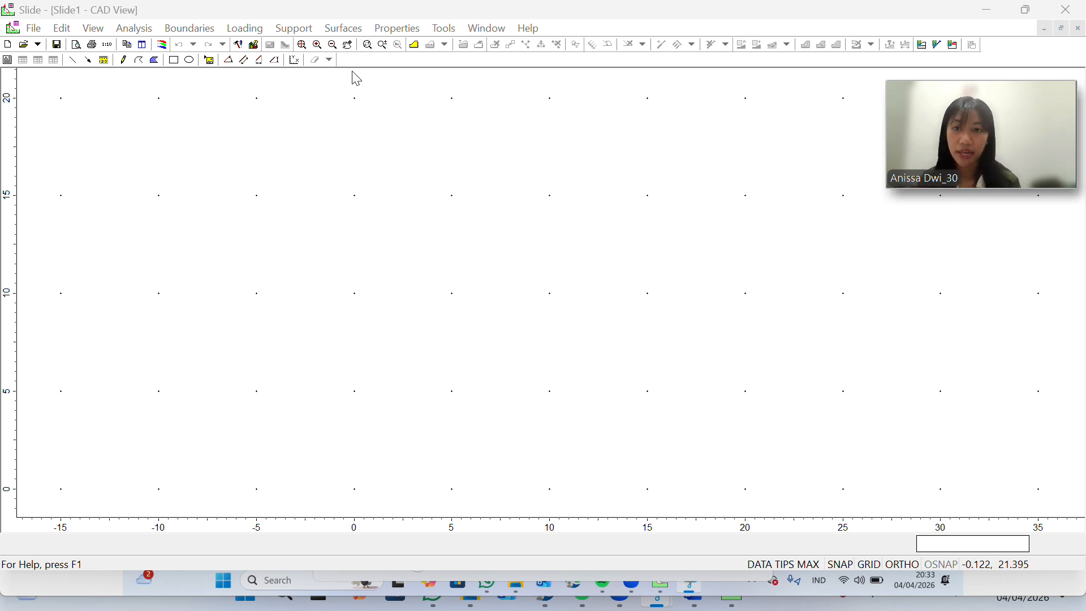
- Bring the origin area into view and review the grid display options, accepting them as they are
left_click(348, 45)
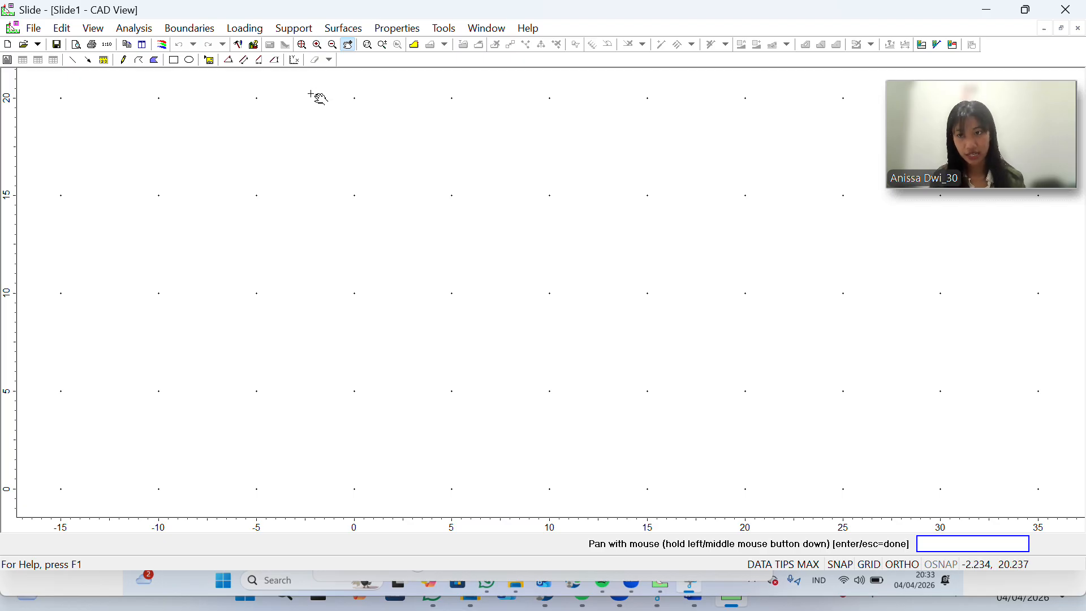
left_click_drag(102, 364, 125, 277)
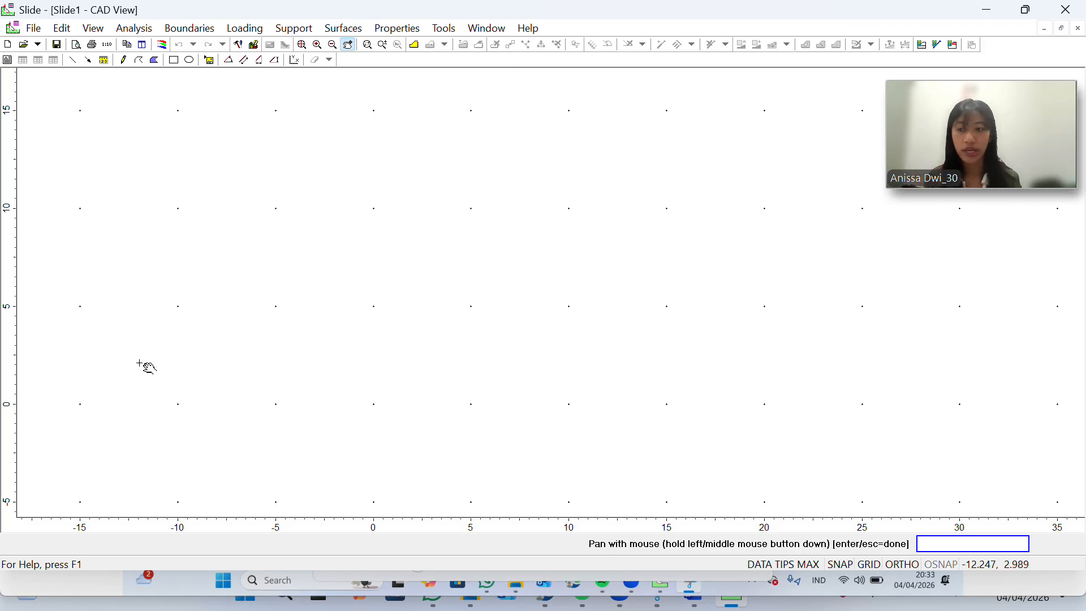
left_click_drag(296, 504, 91, 486)
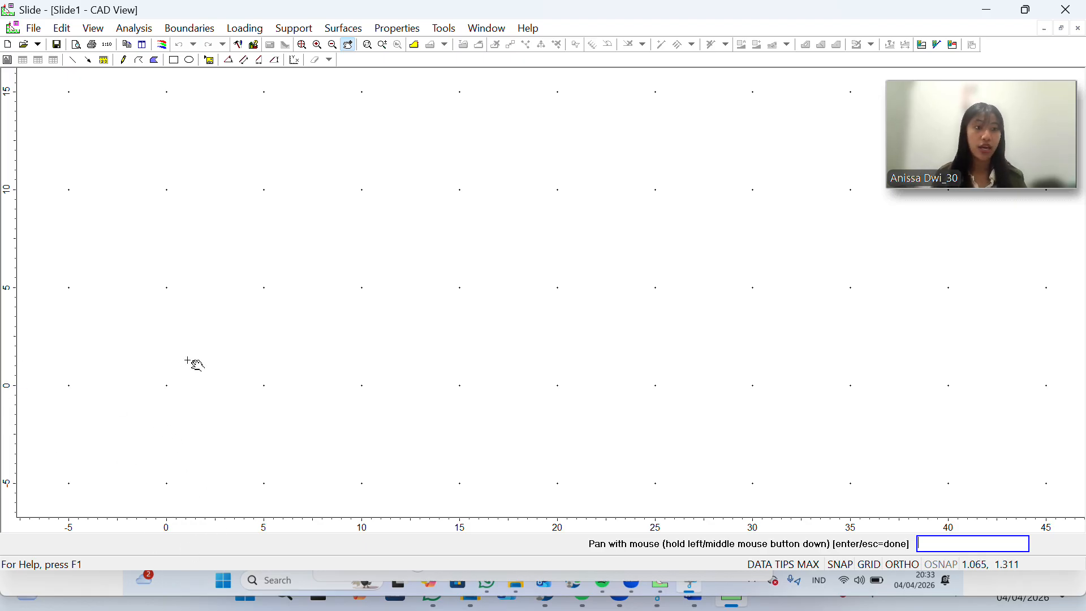
left_click(100, 29)
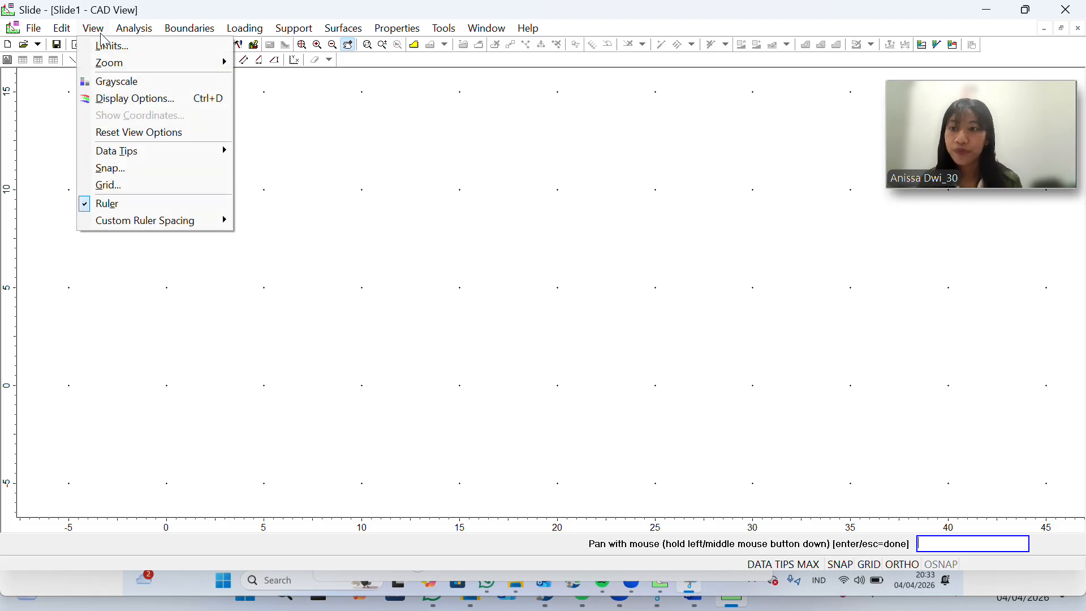
left_click(153, 189)
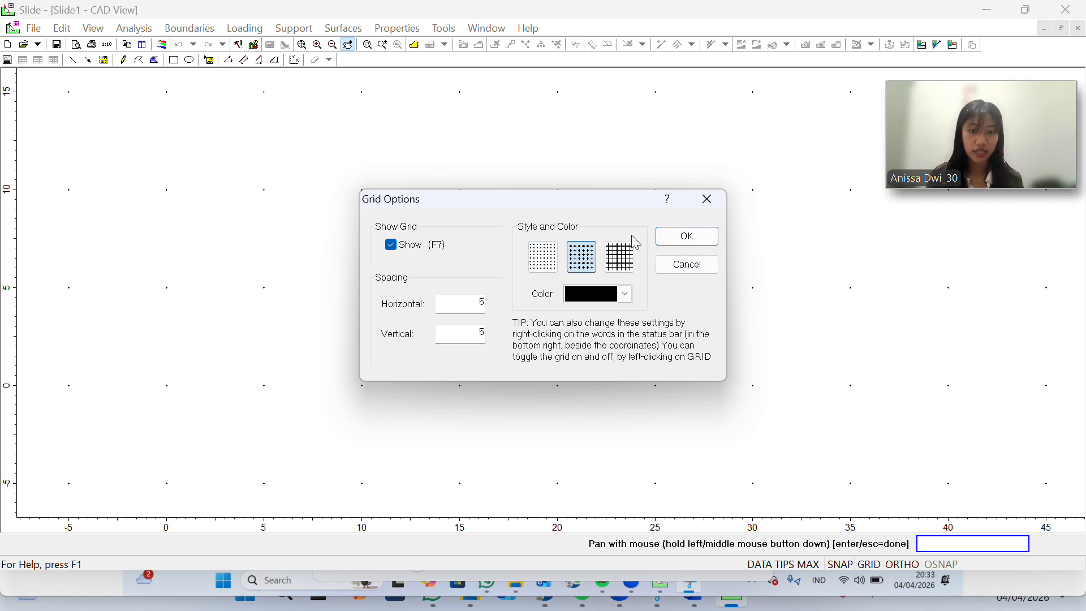
left_click(686, 236)
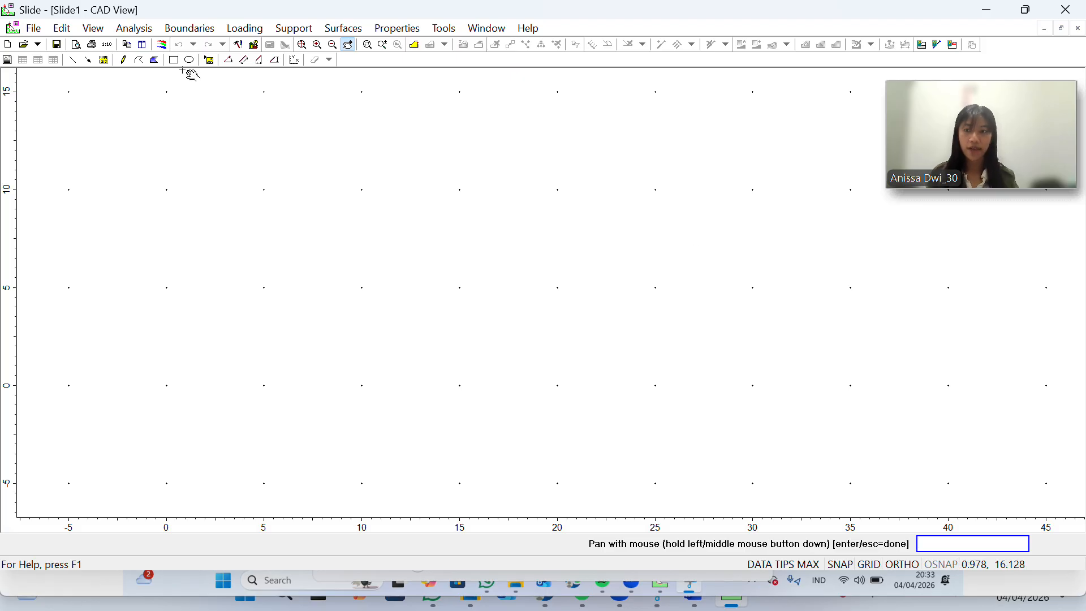
- Add a vertical dimension line from the origin (0, 0) using polar coordinates, with length 15 and angle 90°
left_click(105, 61)
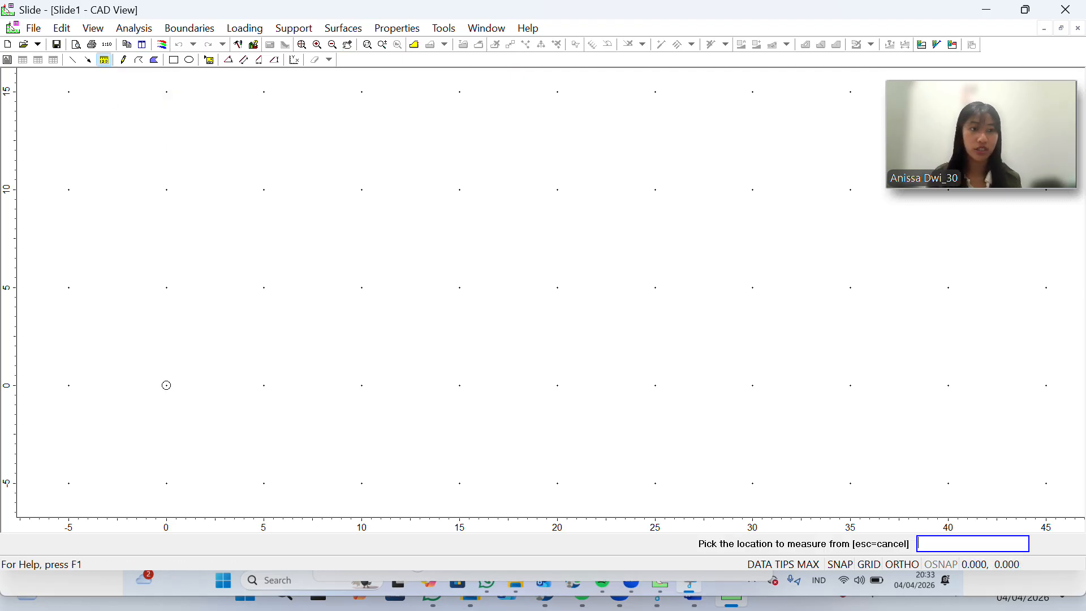
left_click(167, 386)
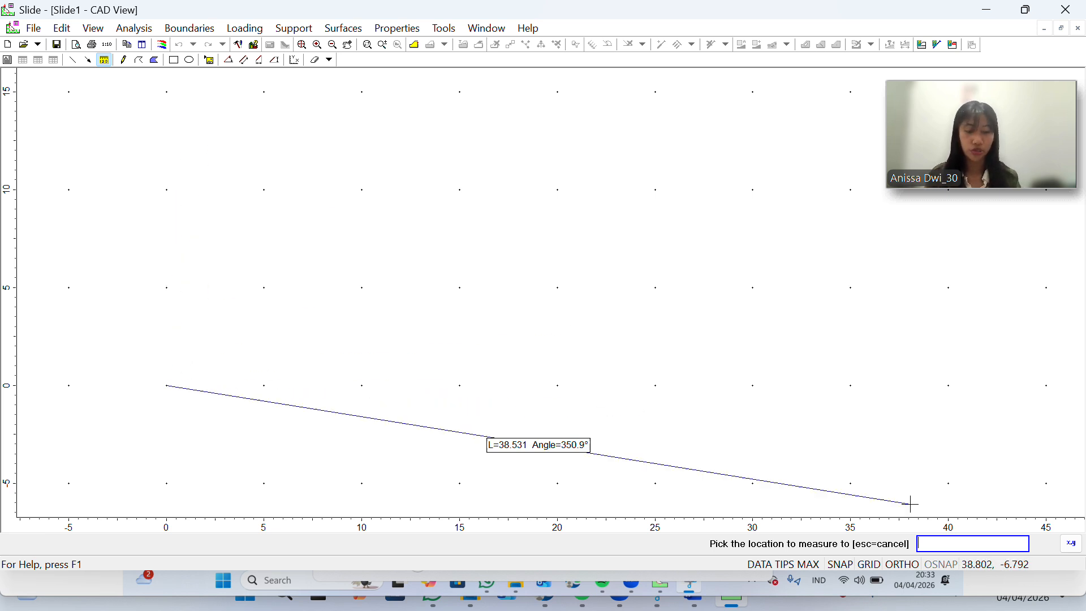
left_click(1071, 550)
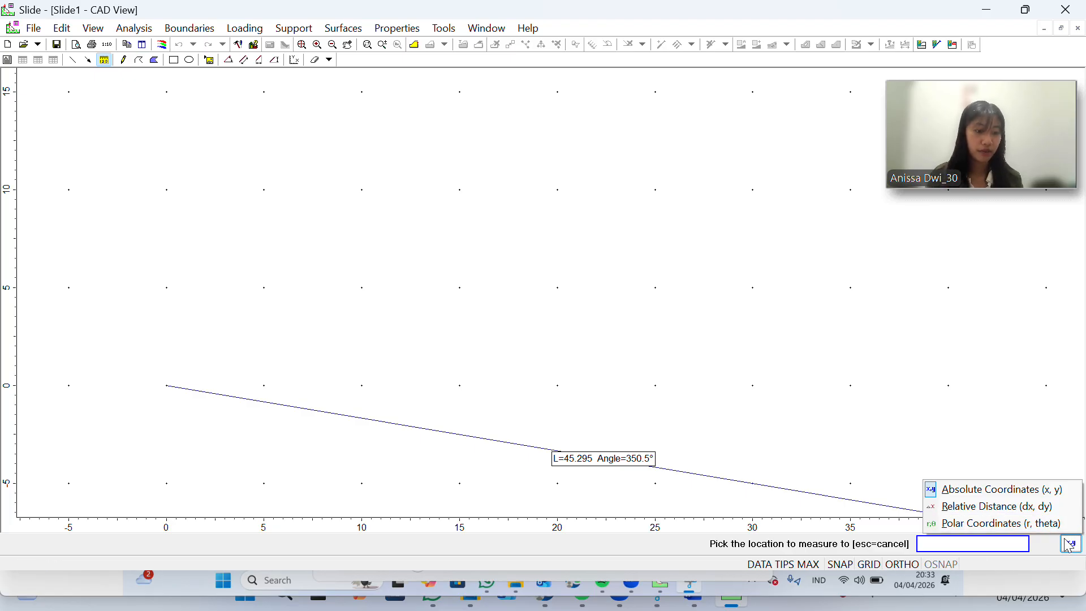
left_click(1070, 546)
left_click(1071, 546)
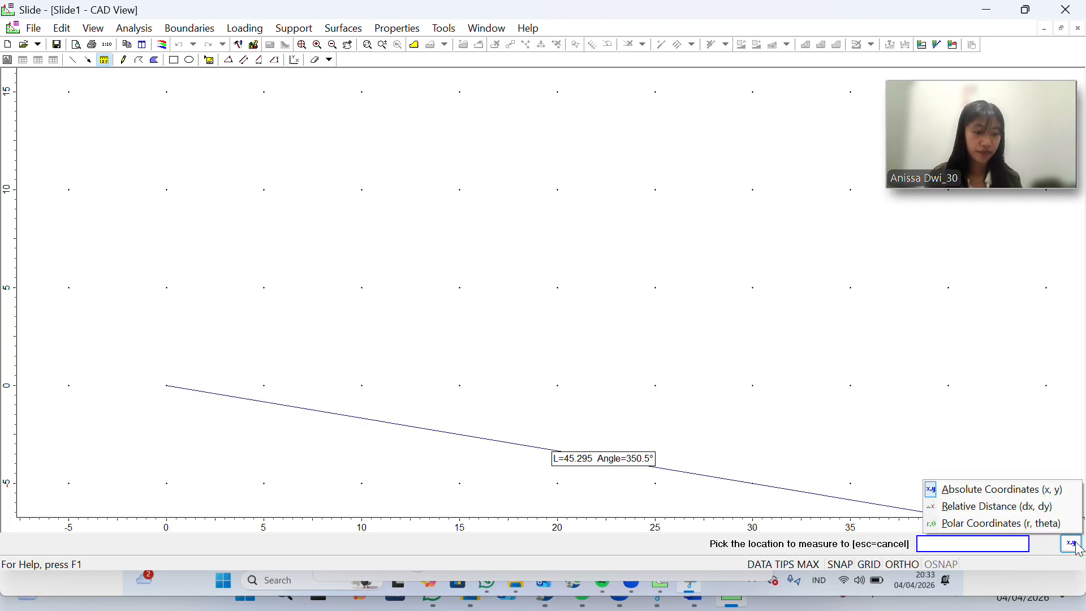
left_click(1076, 544)
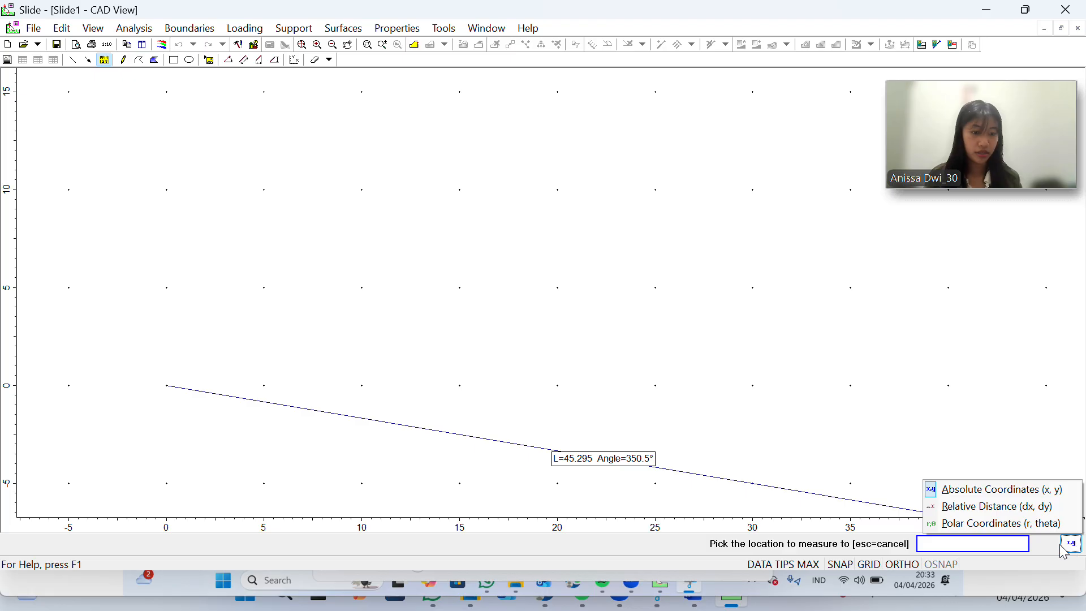
left_click(1062, 545)
left_click(1040, 550)
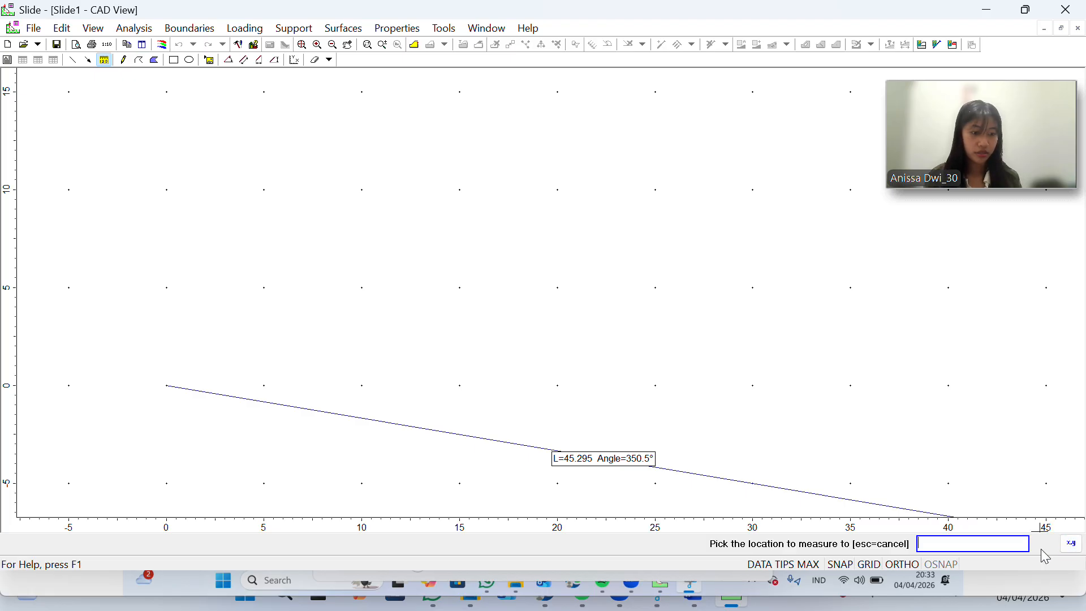
left_click(1076, 544)
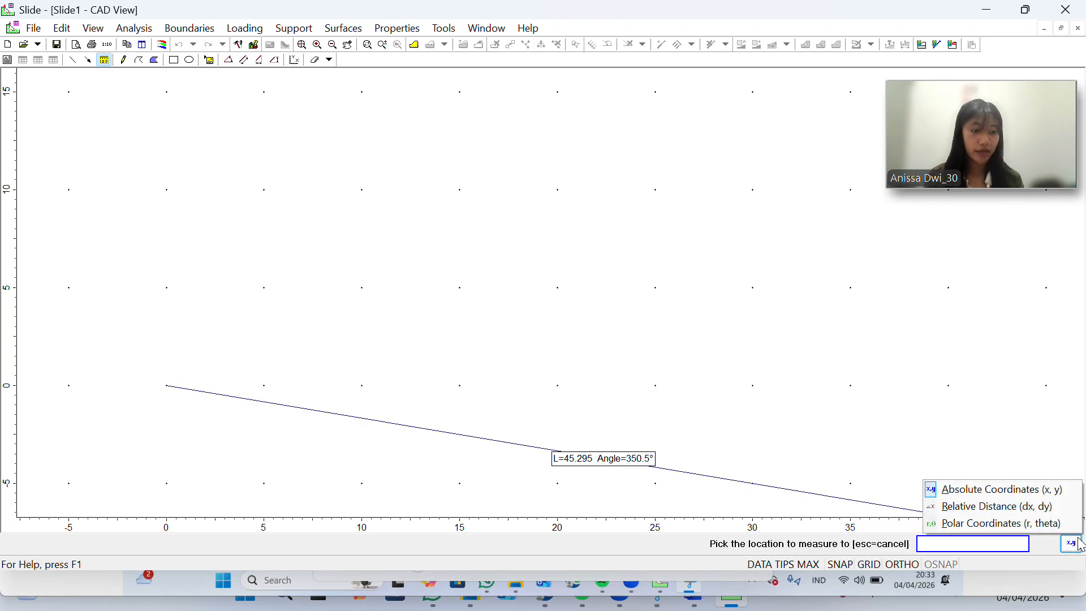
left_click(1053, 528)
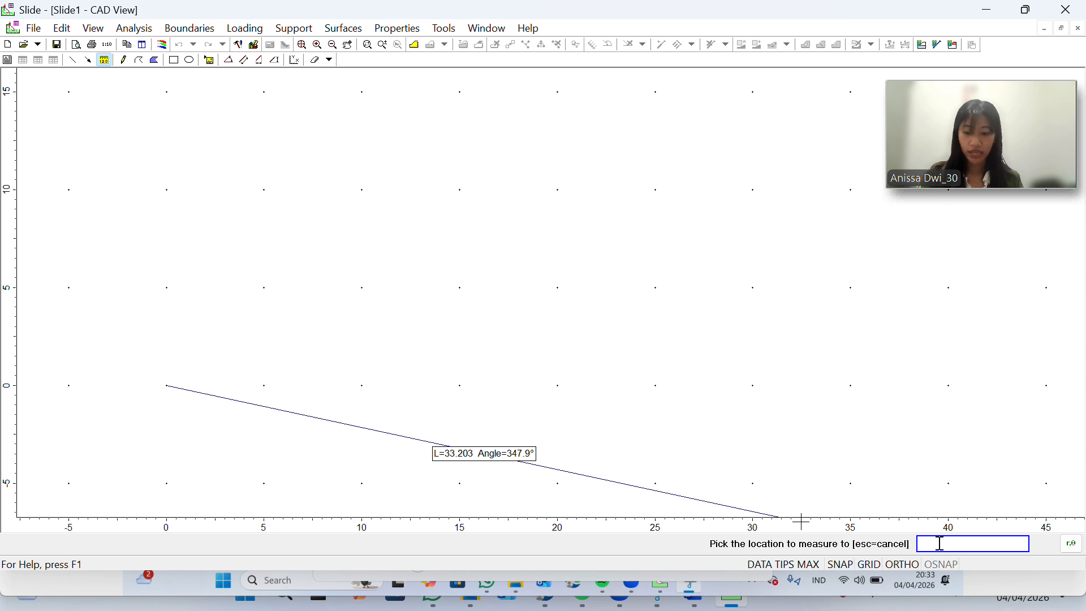
type("15")
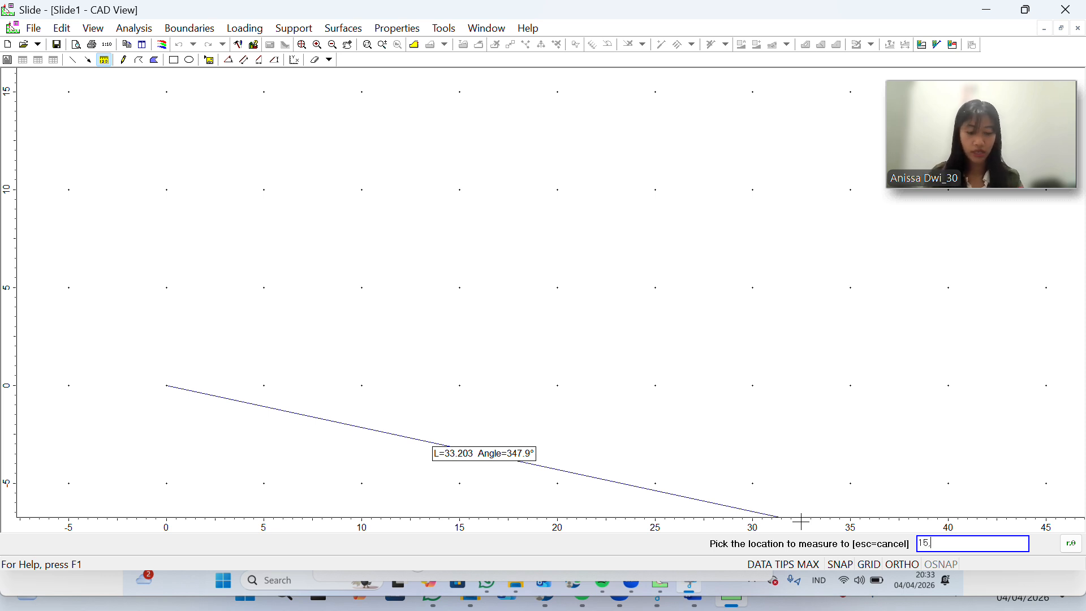
type(", 90")
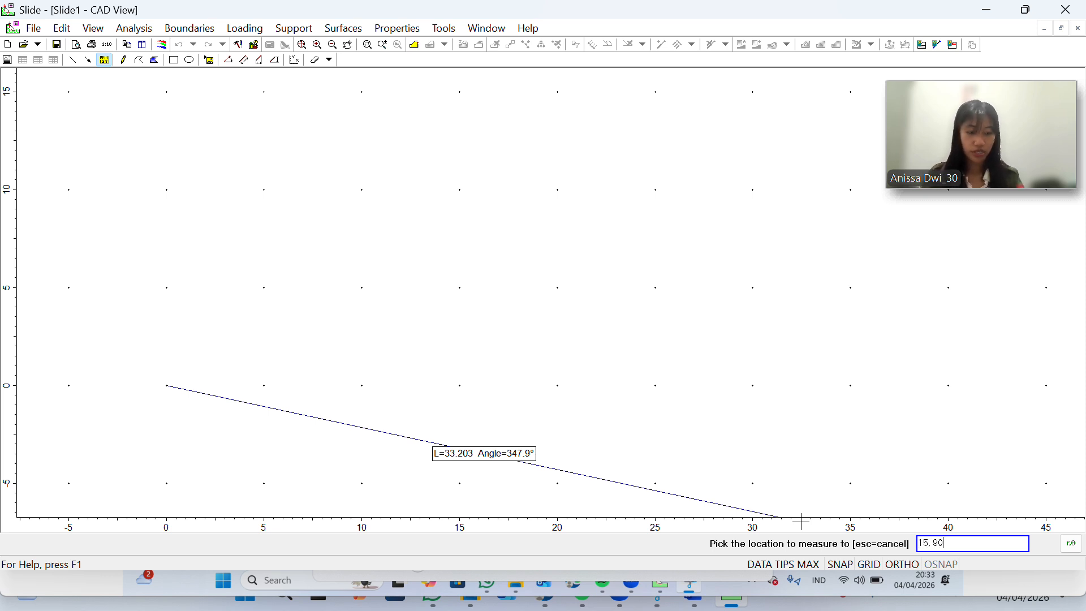
key("Return")
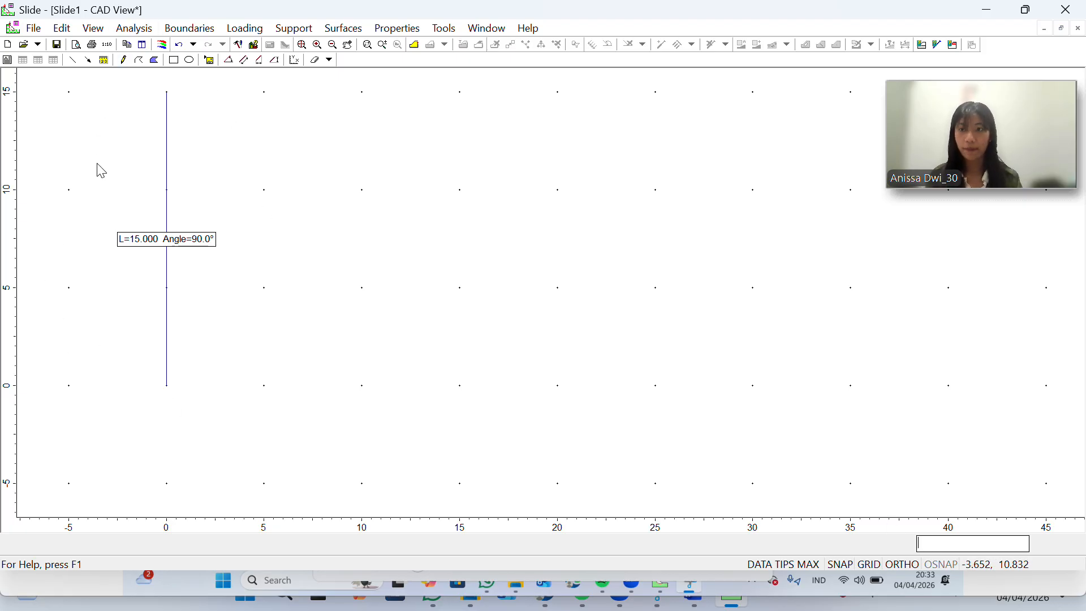
- Add a horizontal dimension line 5 units long from the vertical line's upper end at (0, 15) to (5, 15)
left_click(104, 60)
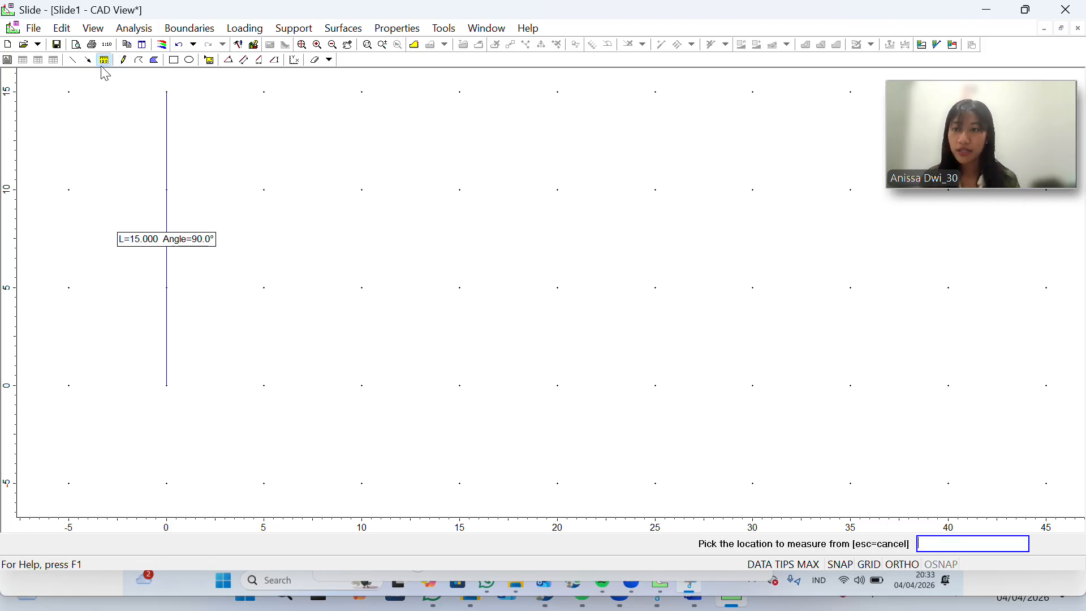
left_click(166, 91)
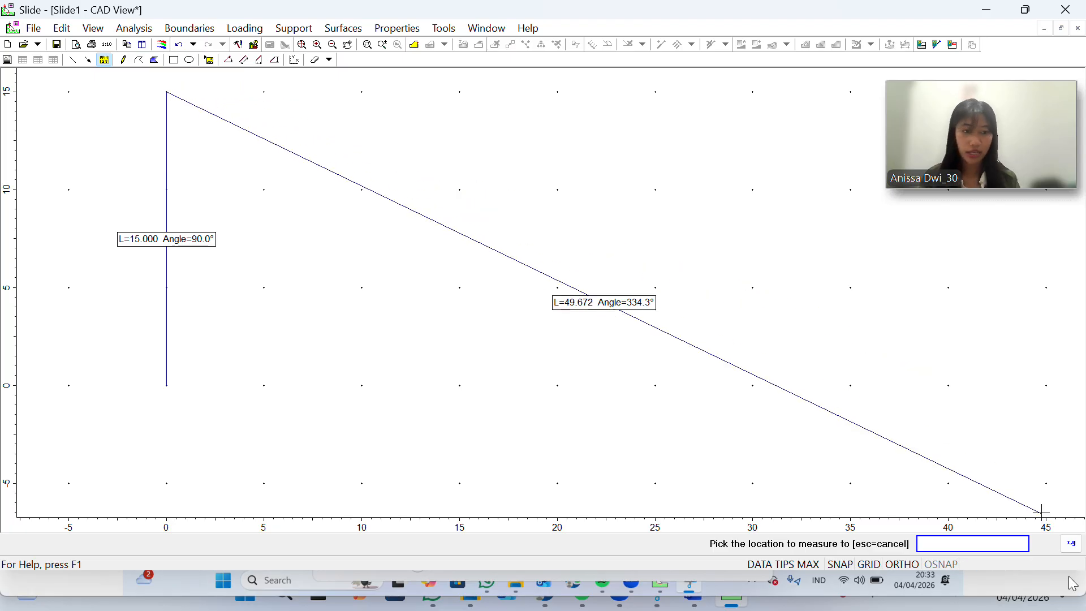
left_click(1071, 545)
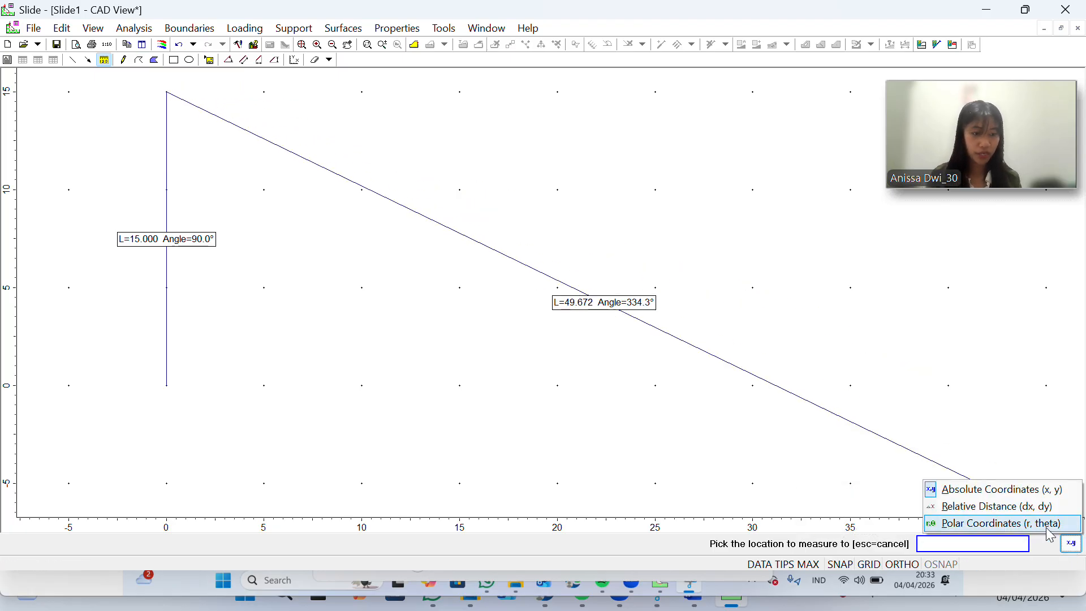
left_click(1046, 529)
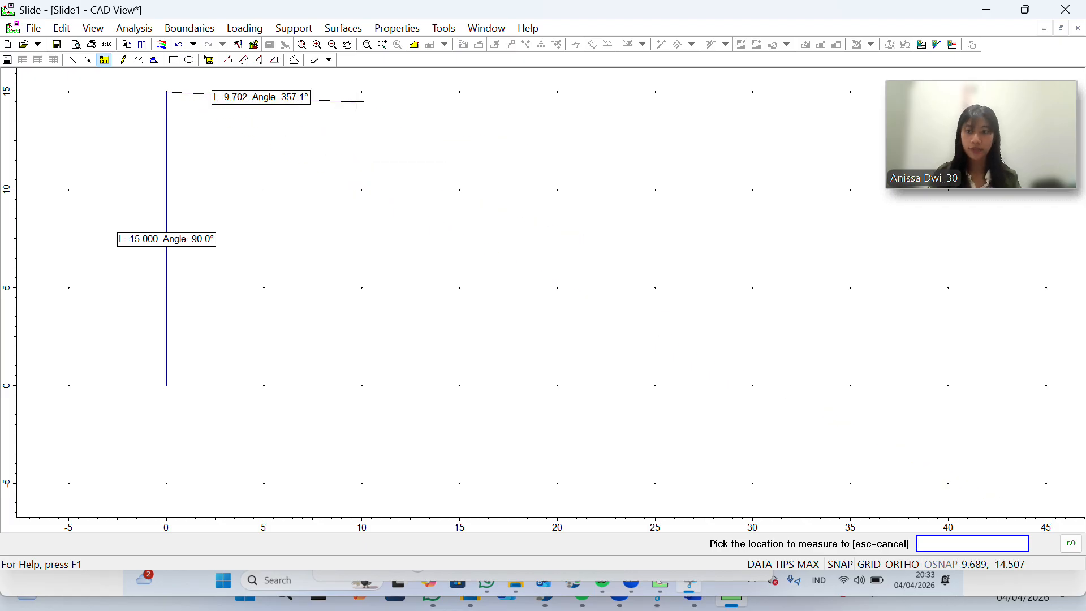
left_click(264, 92)
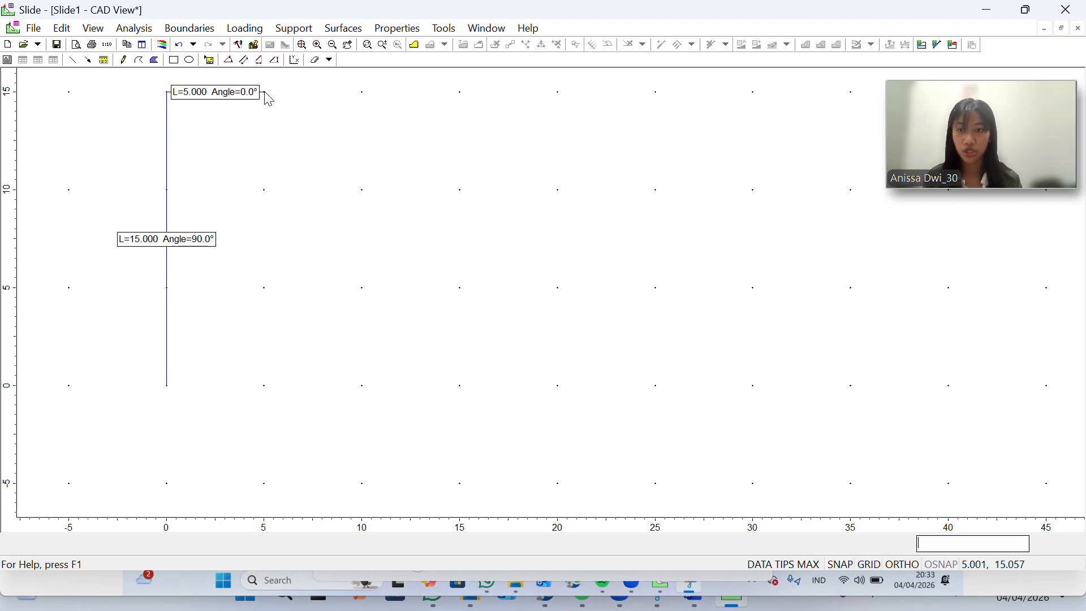
- Add a sloping dimension line from (5, 15) using polar coordinates, with length 15.2 and angle 317.5°
left_click(105, 61)
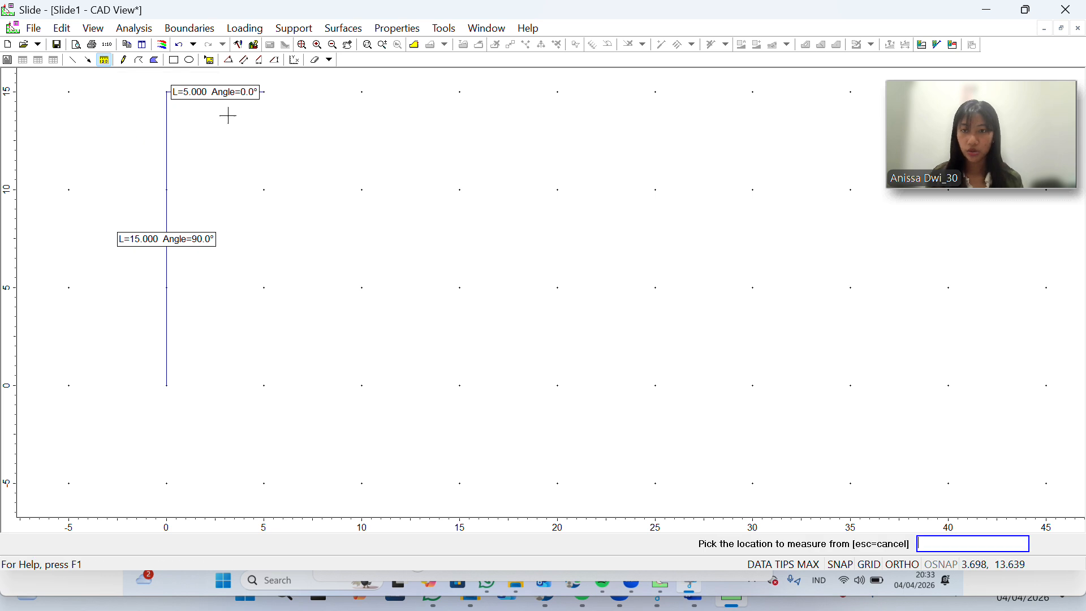
left_click(264, 92)
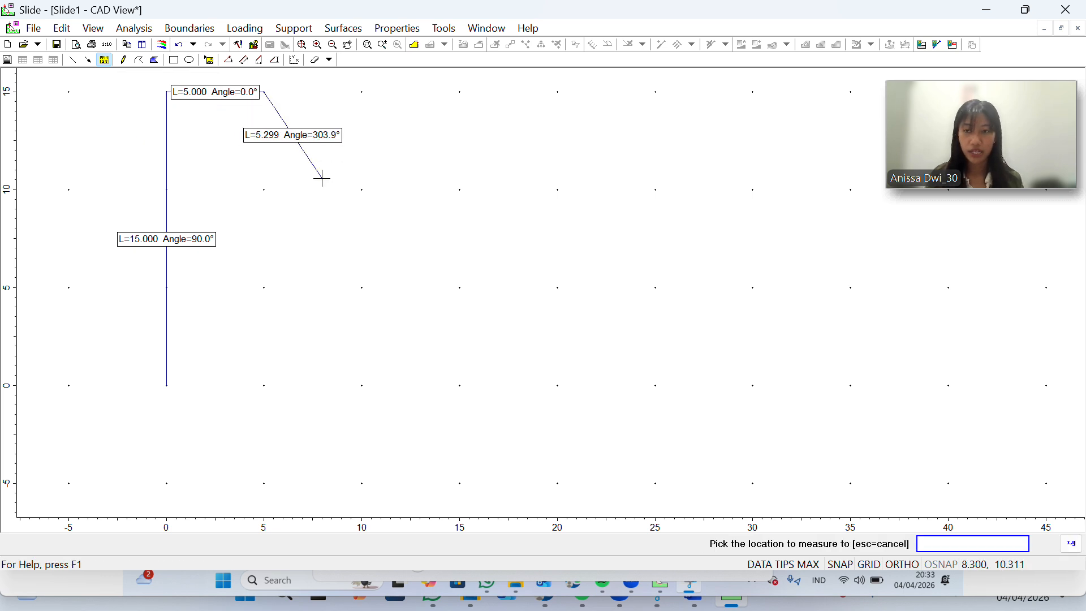
left_click(1074, 551)
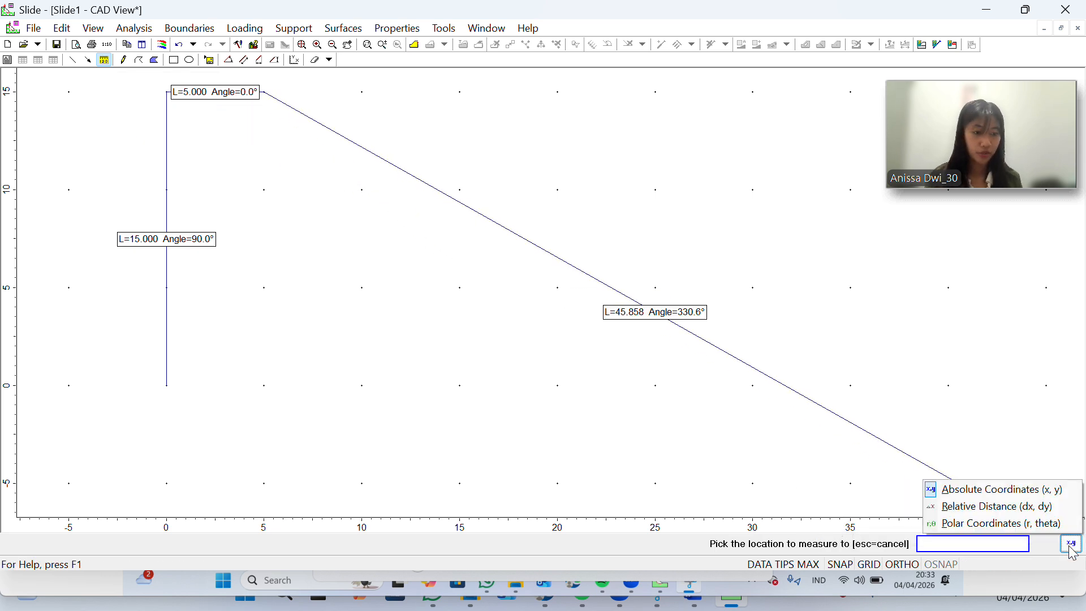
left_click(957, 521)
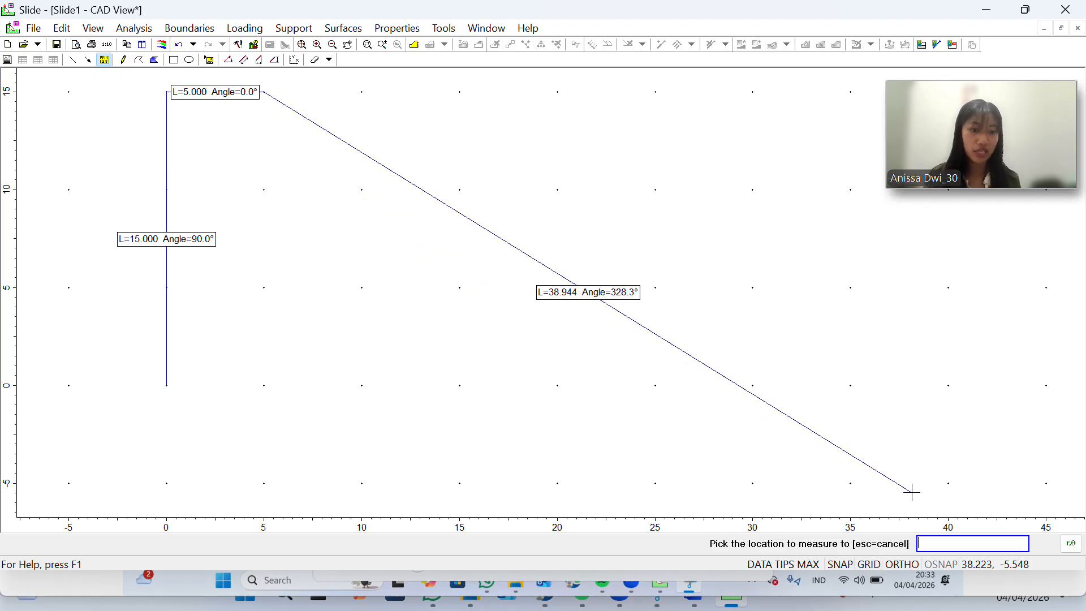
left_click(1068, 547)
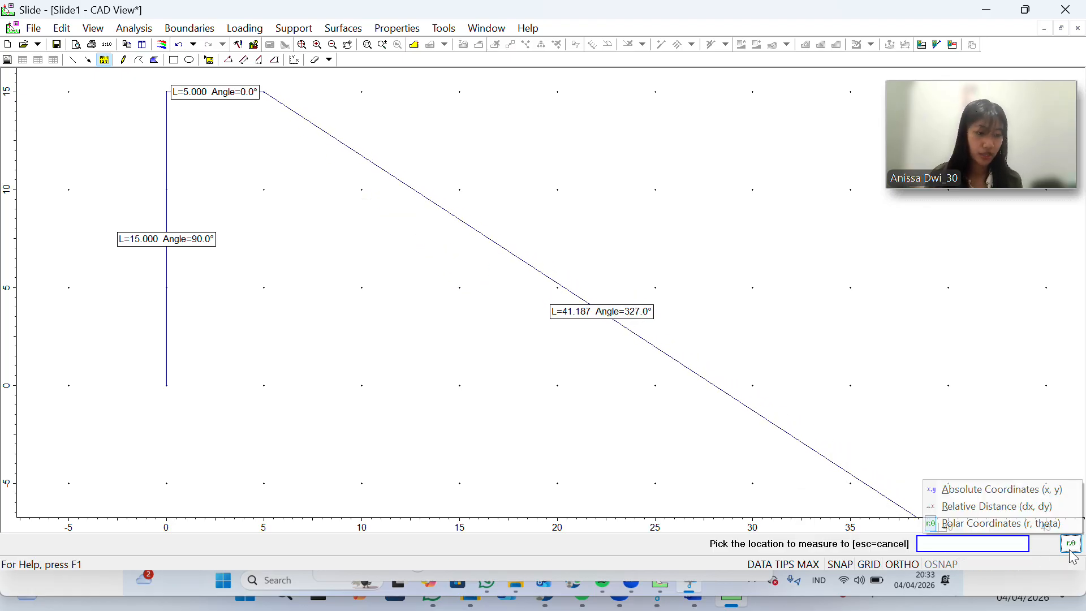
left_click(1041, 530)
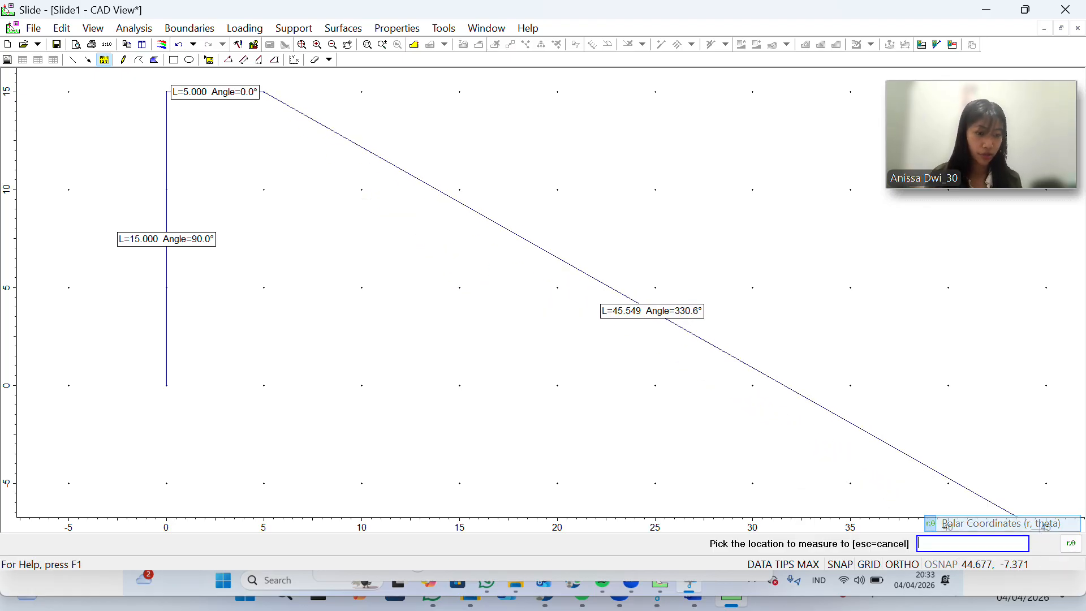
left_click(1069, 551)
left_click(1050, 530)
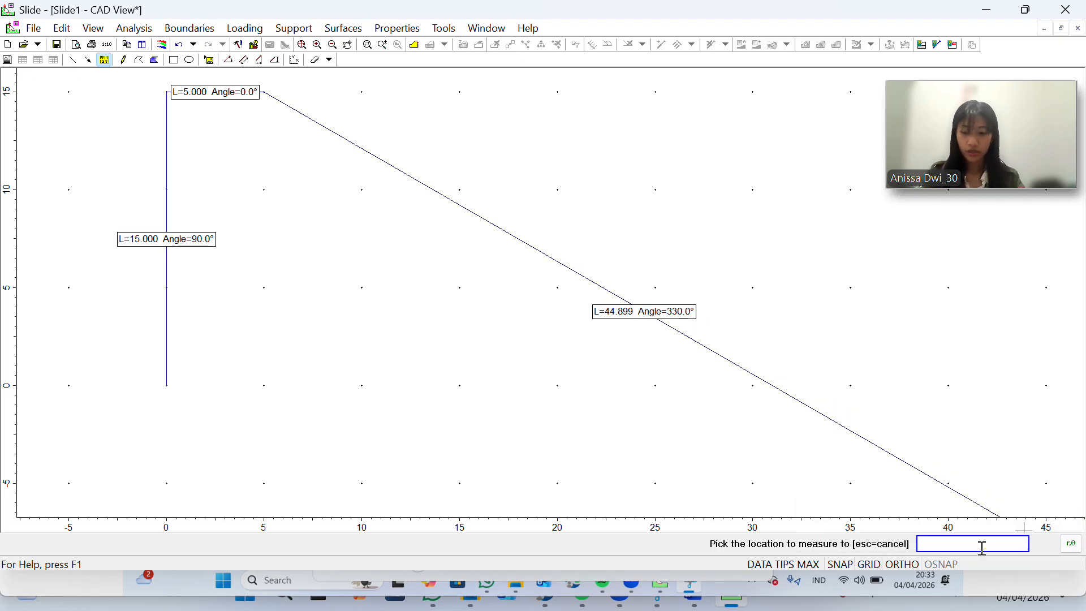
type("15")
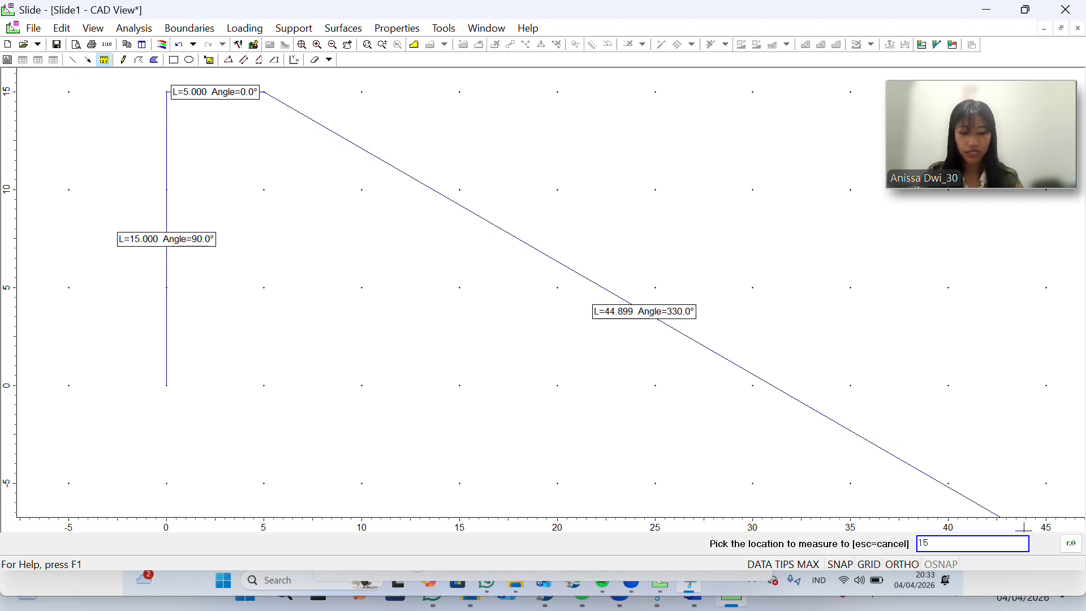
type(".2")
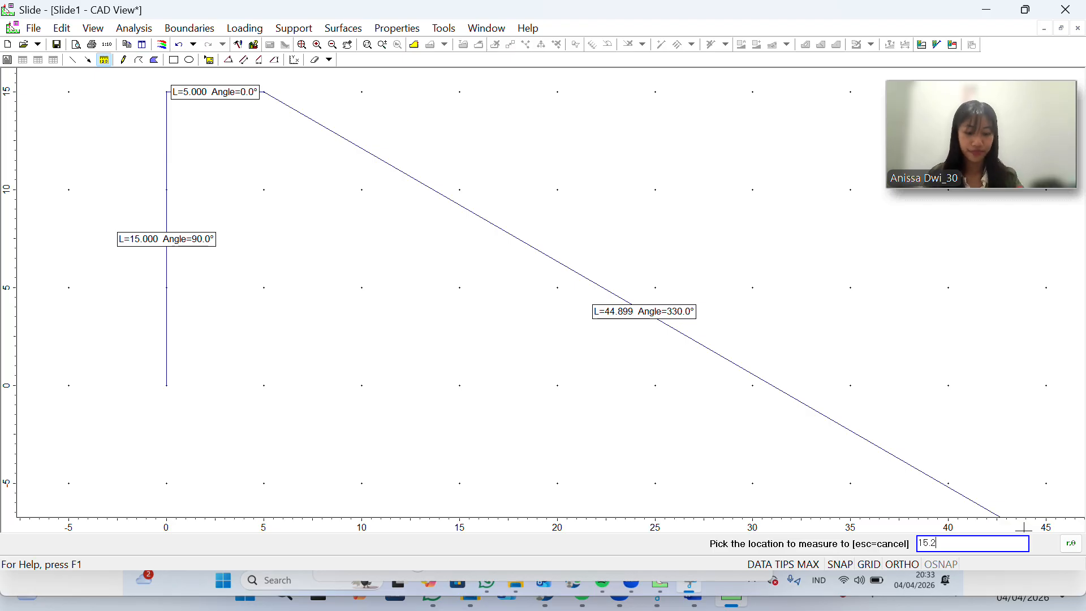
type(", 317.5")
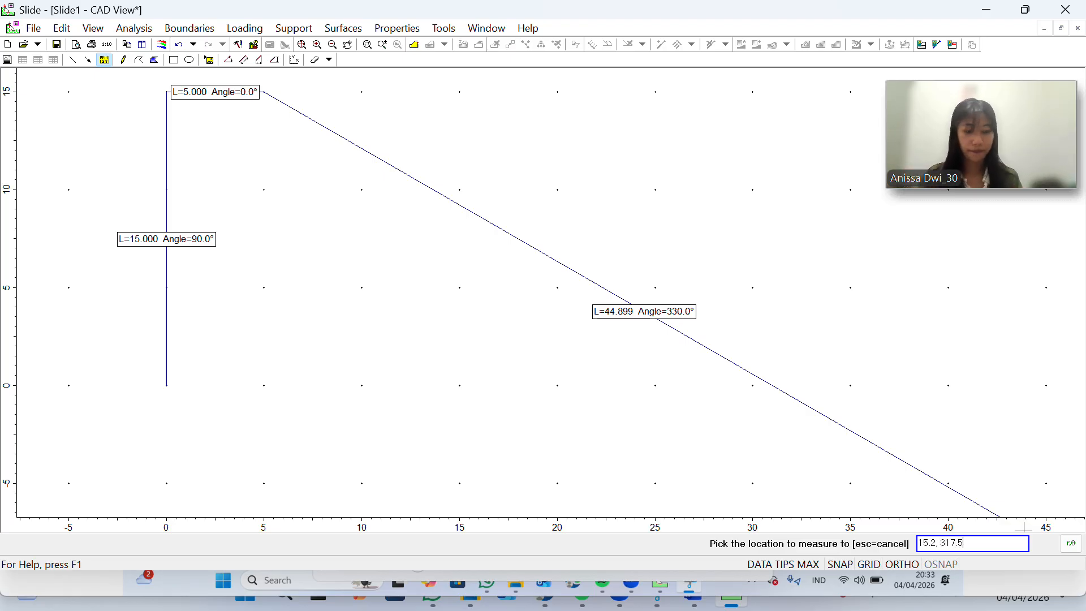
key("Return")
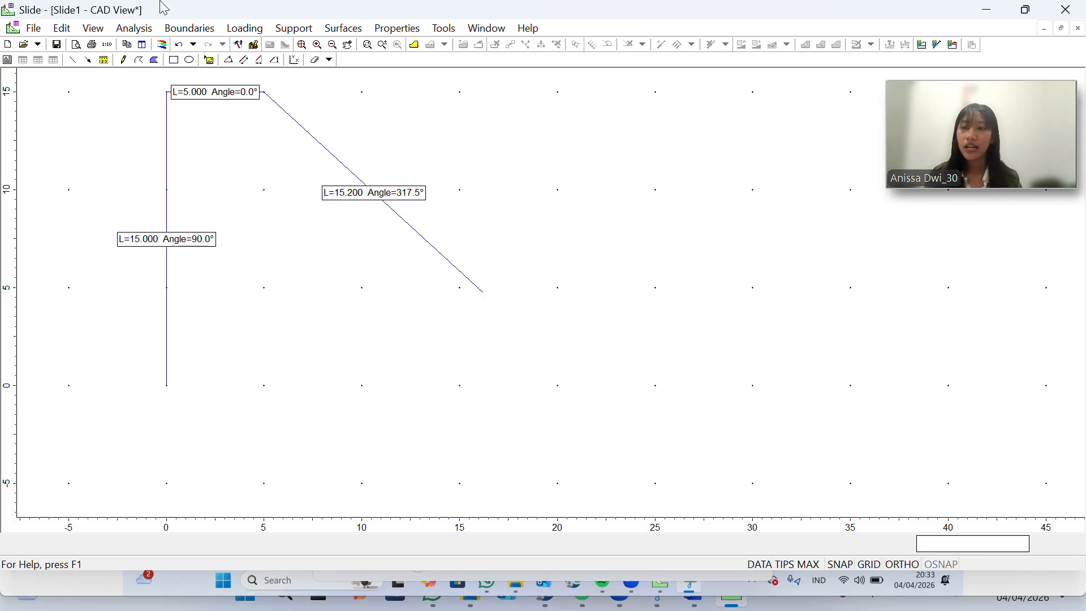
- Add a horizontal dimension line about 8.9 units long from the sloping line's lower end, with polar coordinate entry selected
left_click(108, 62)
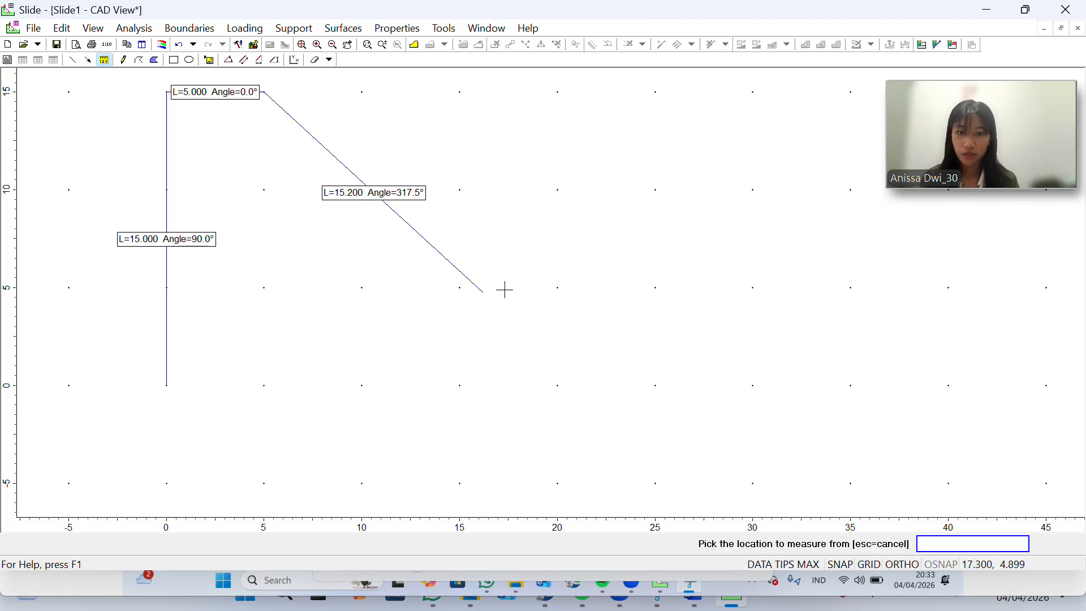
left_click(484, 293)
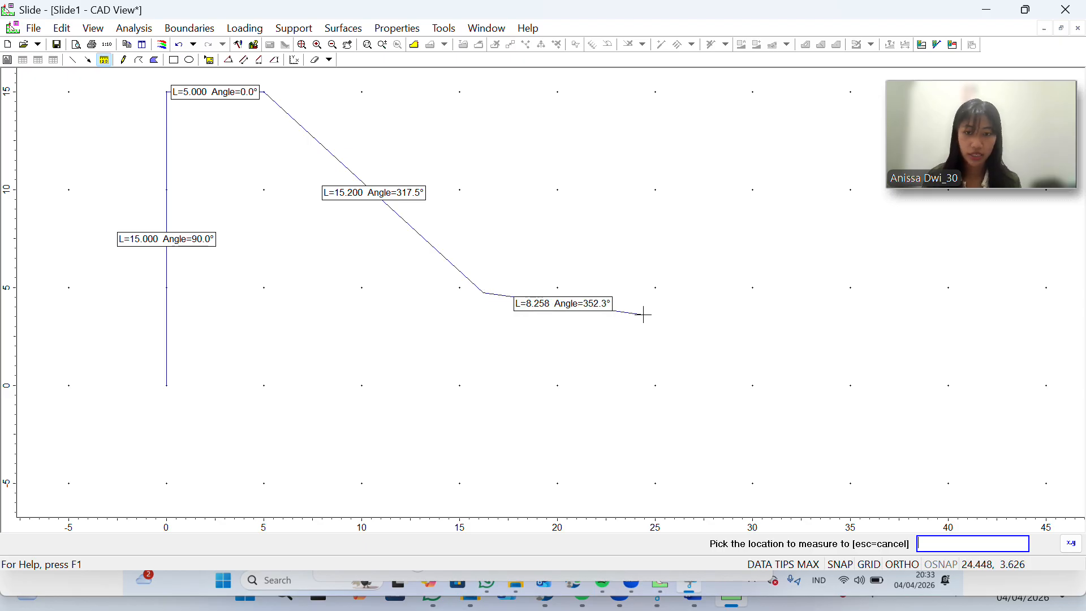
left_click(1072, 544)
left_click(988, 523)
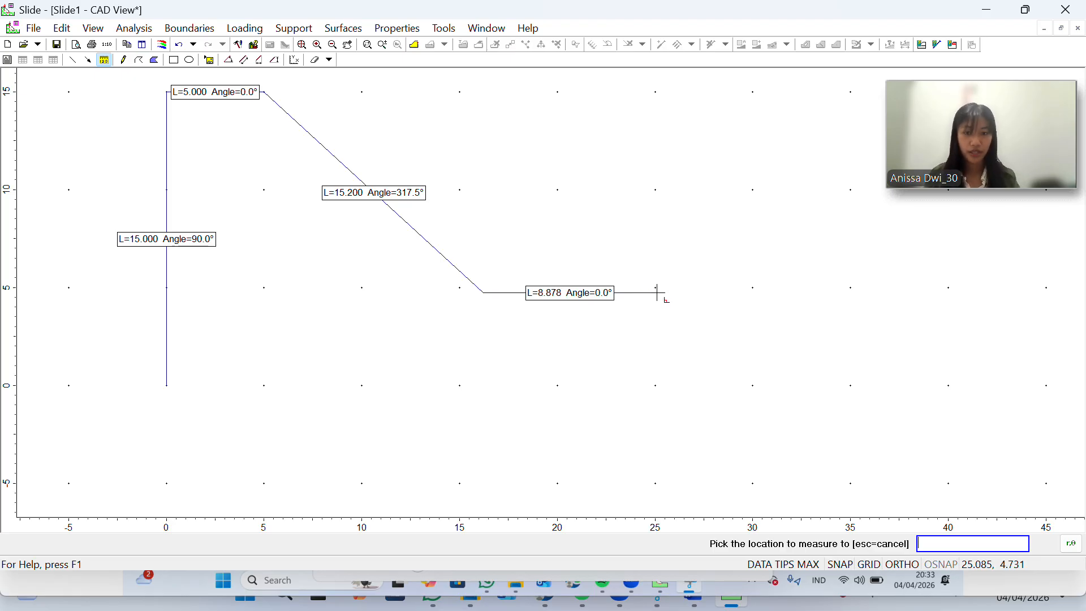
left_click(657, 292)
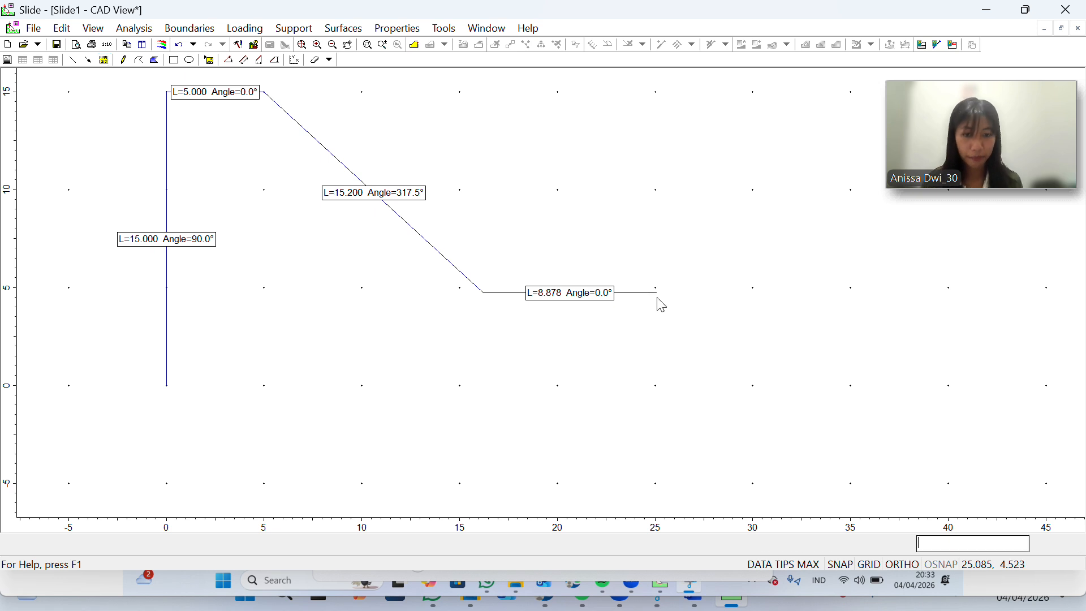
- Add a horizontal base dimension line 25 units long from the origin (0, 0) to (25, 0), with polar coordinate entry selected
left_click(104, 60)
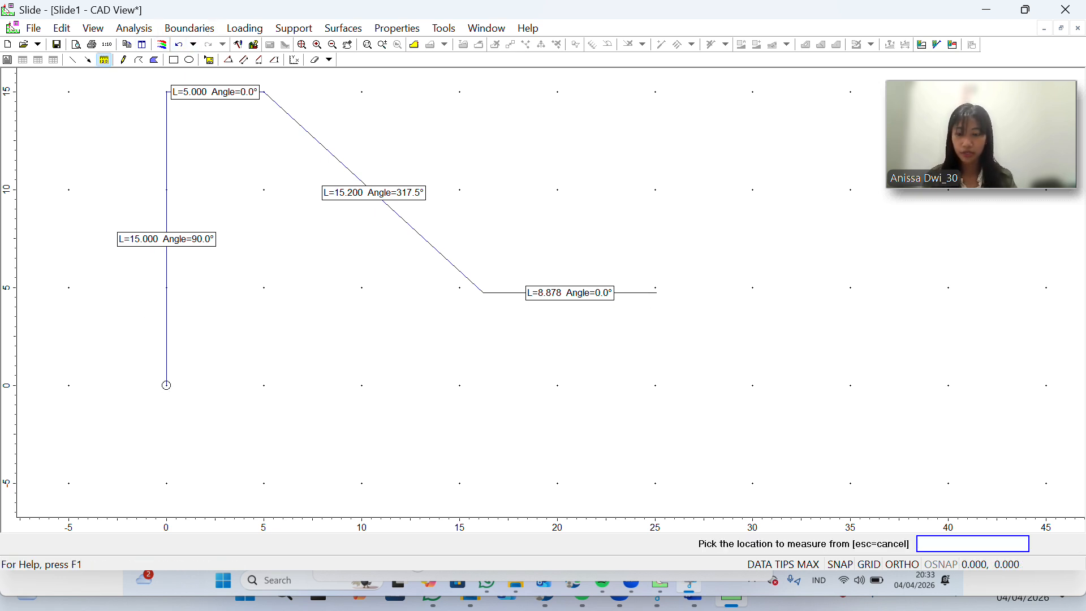
left_click(167, 385)
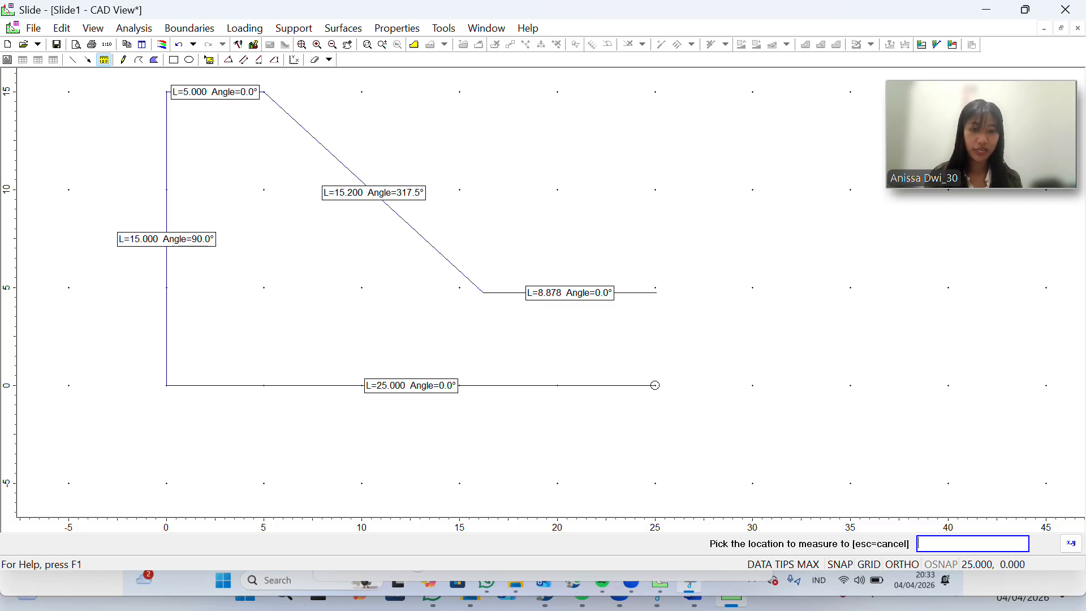
left_click(1072, 544)
left_click(1057, 522)
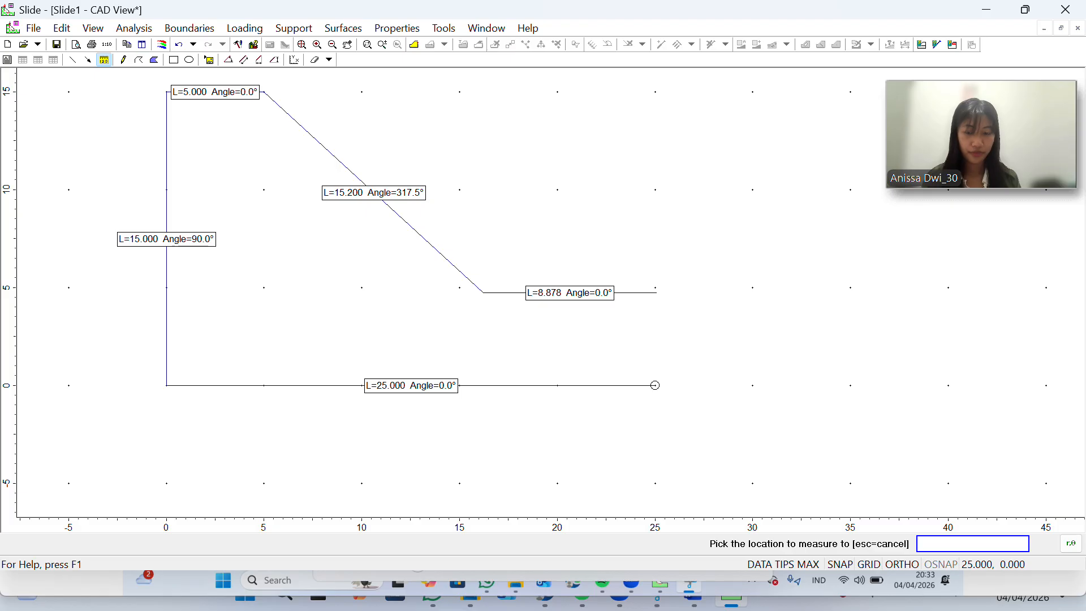
left_click(655, 385)
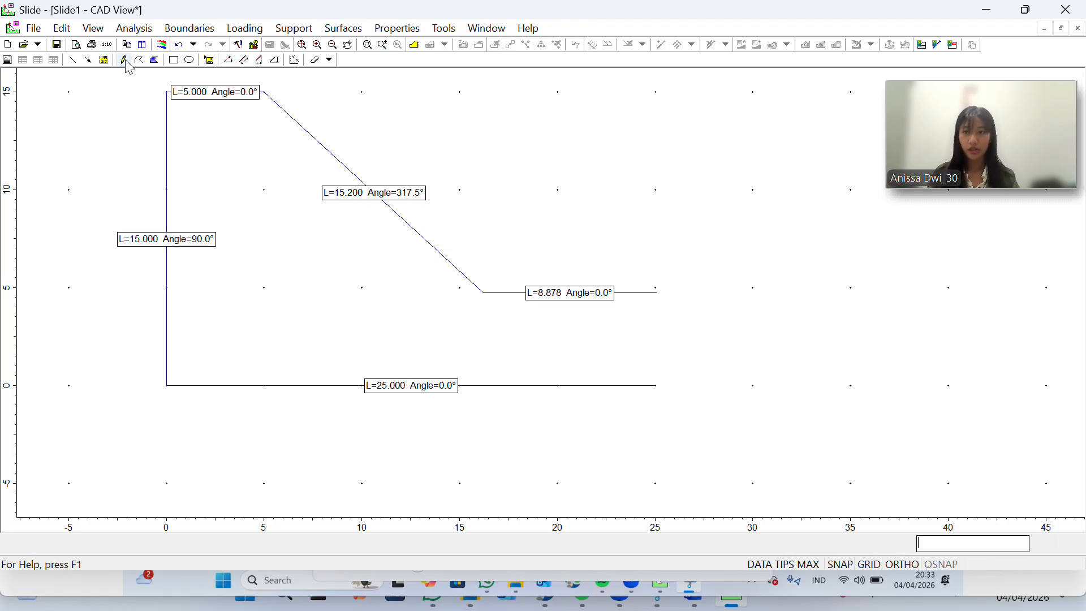
- Close the profile with a dimension line from the 8.878 line's free end down to the base line's end at (25, 0)
left_click(106, 61)
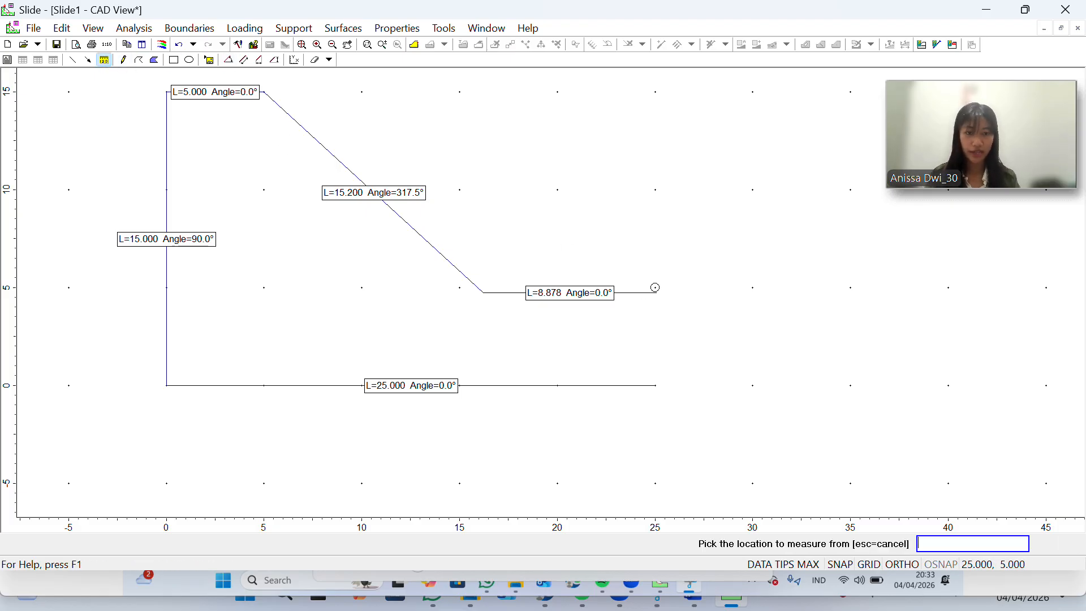
left_click(657, 292)
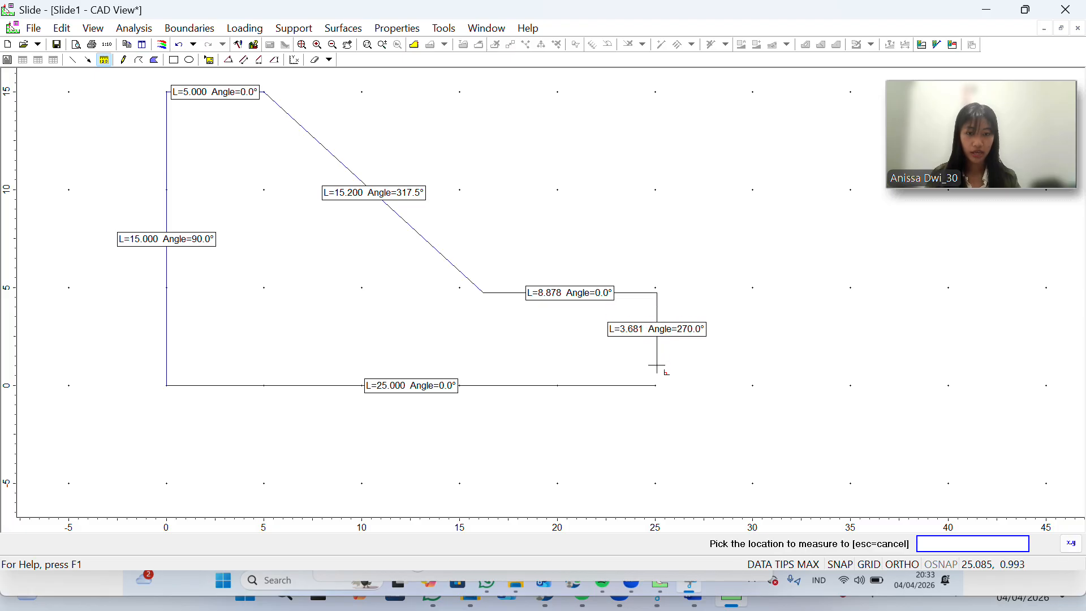
left_click(1071, 544)
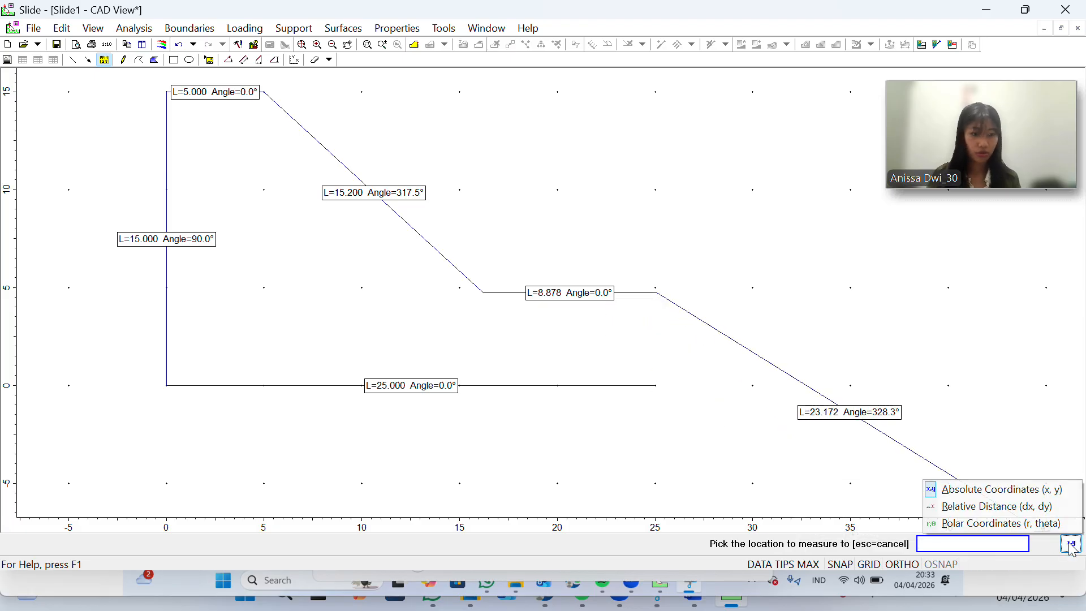
left_click(1030, 523)
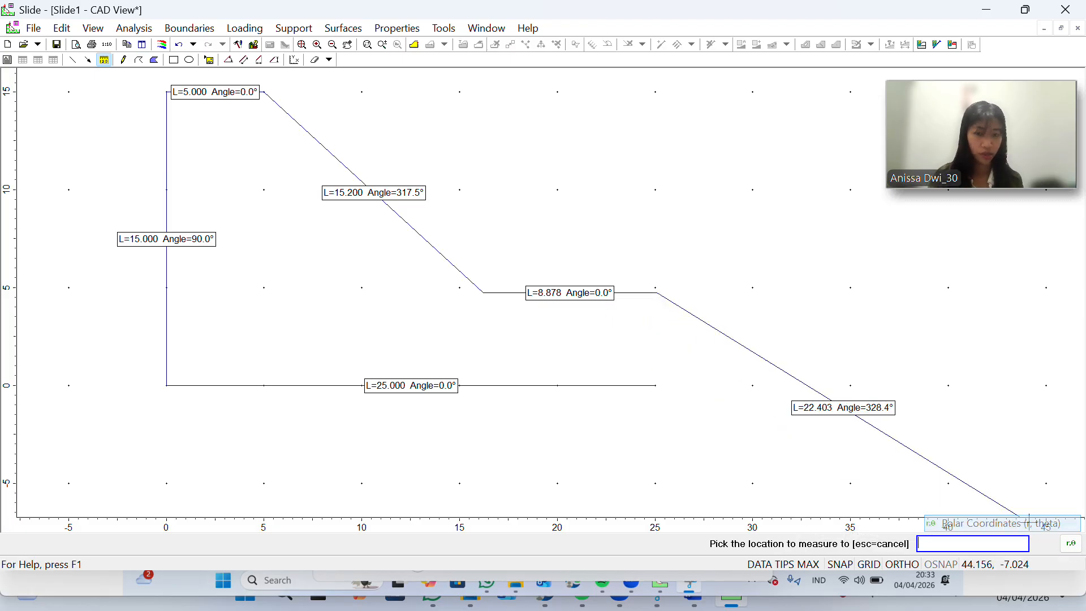
left_click(655, 385)
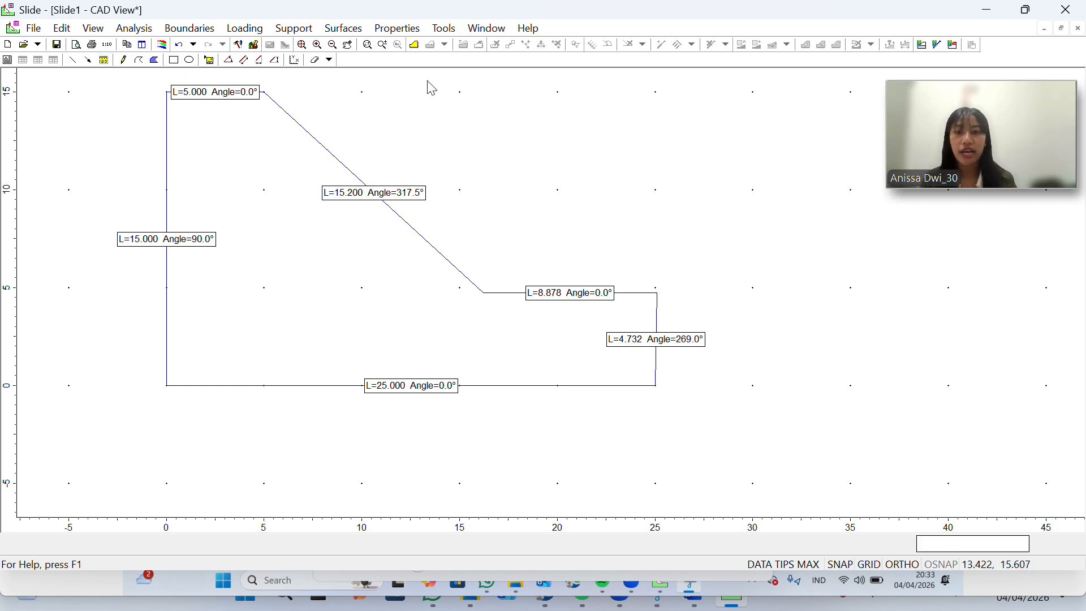
- Draw a closed external boundary through all six profile corners, starting and ending at (0, 15)
left_click(413, 48)
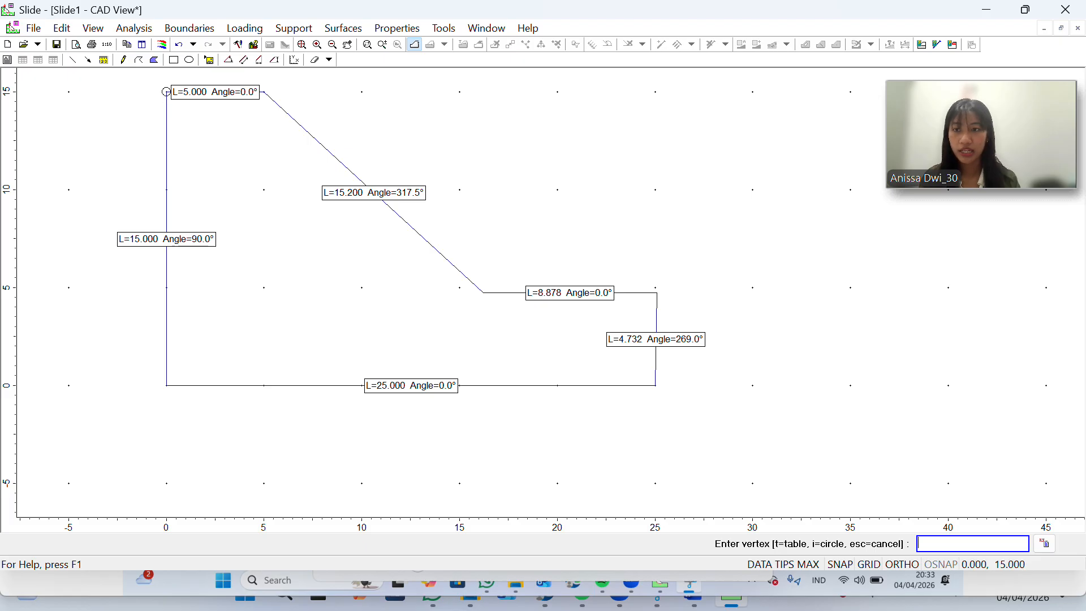
left_click(167, 92)
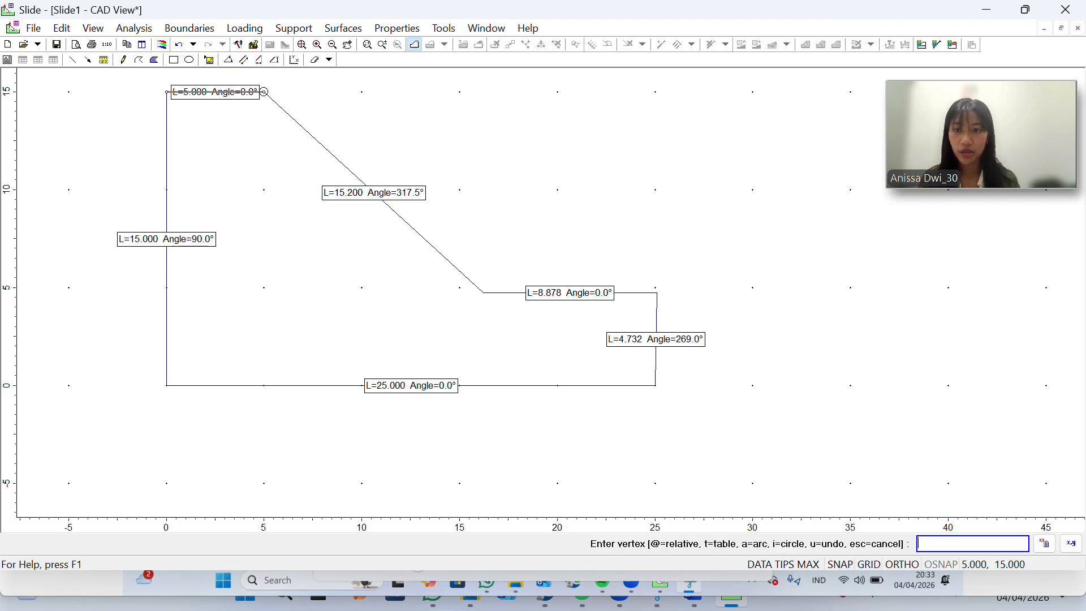
left_click(264, 91)
left_click(483, 293)
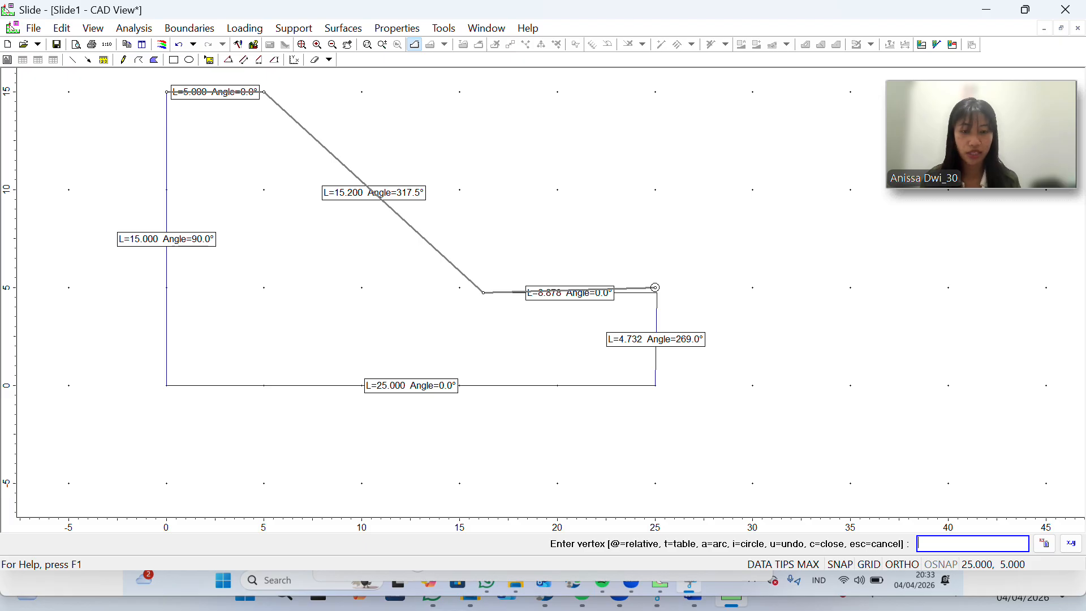
left_click(657, 293)
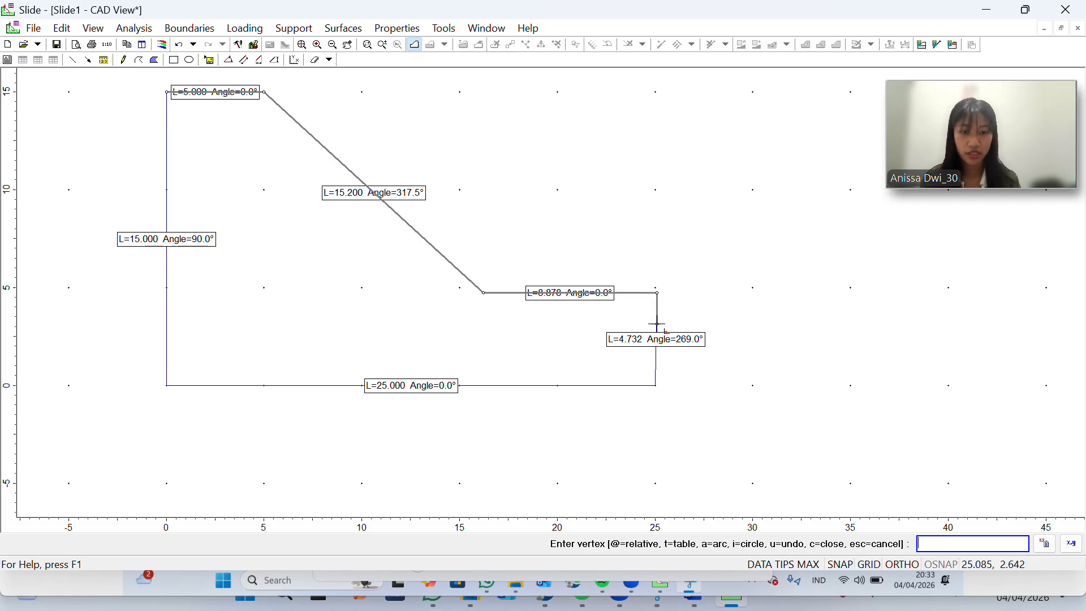
left_click(655, 385)
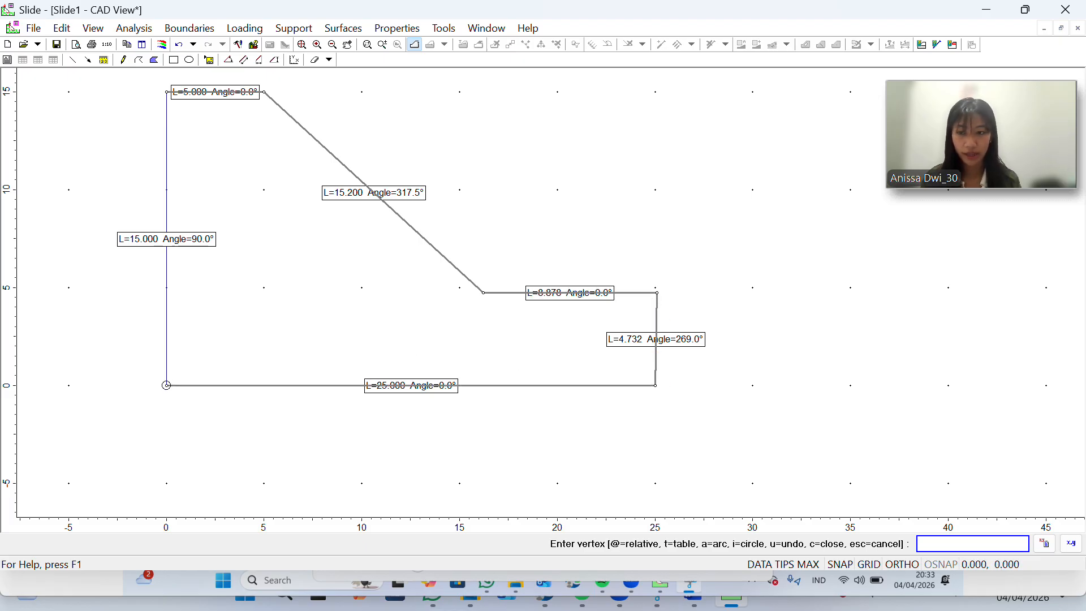
left_click(166, 385)
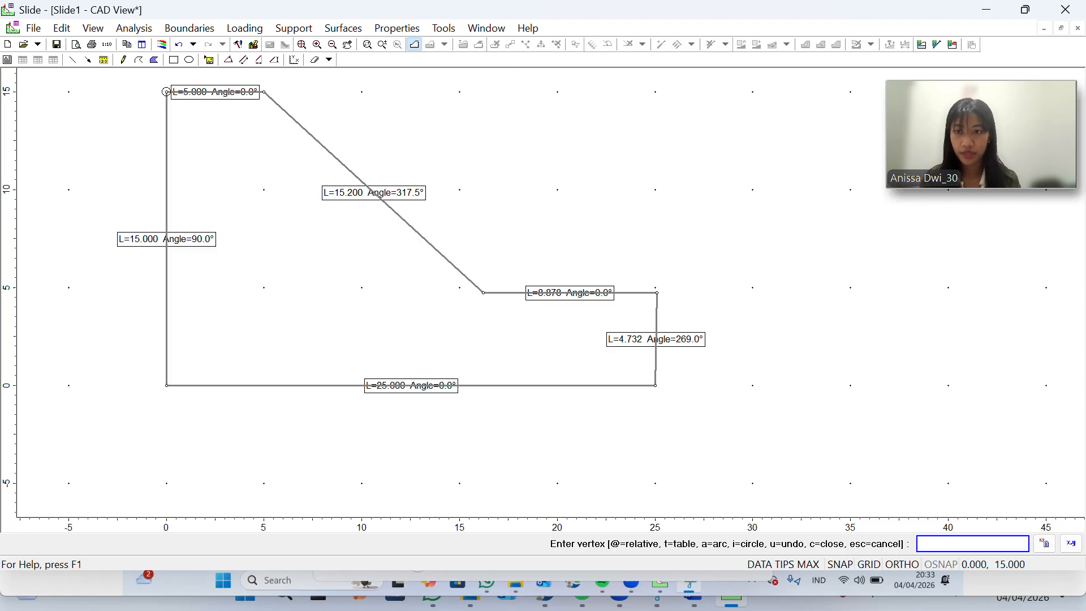
left_click(166, 92)
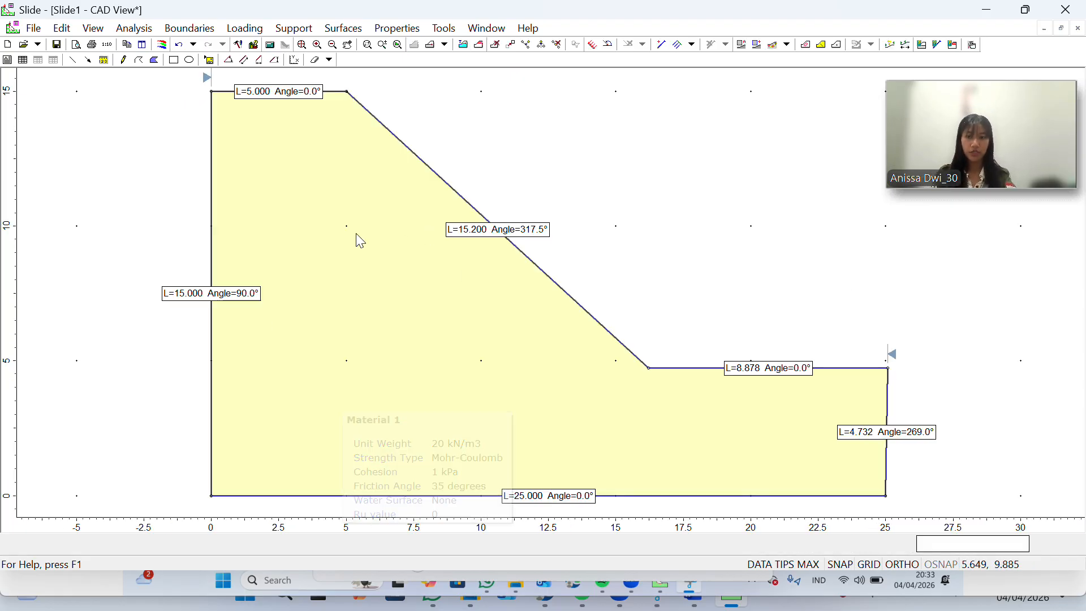
- Place a focus point for the slip surface search at the slope toe (16.207, 4.731)
mouse_move(464, 248)
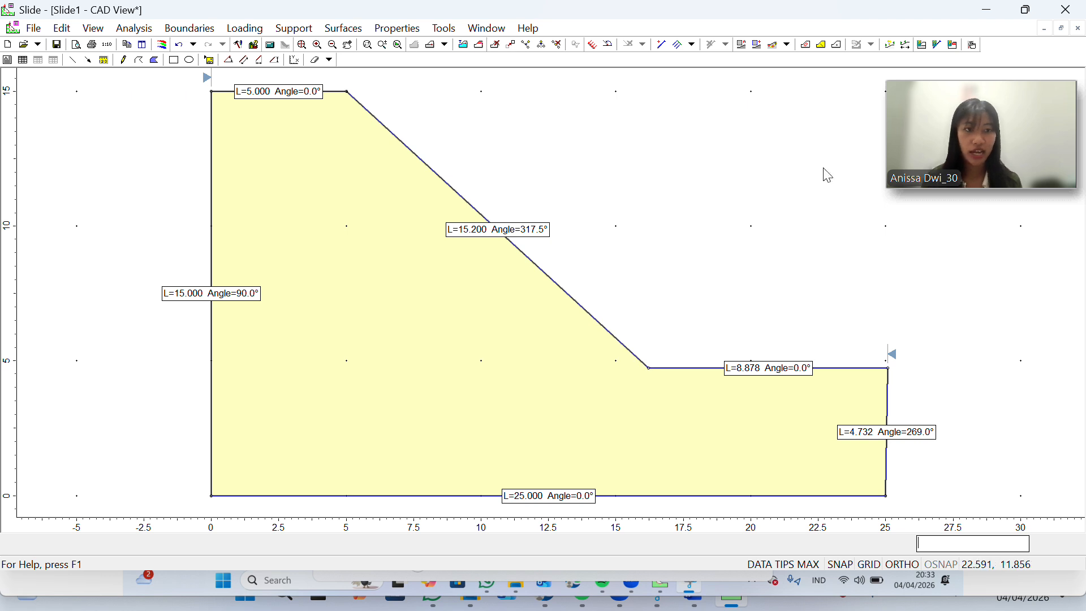
left_click(839, 47)
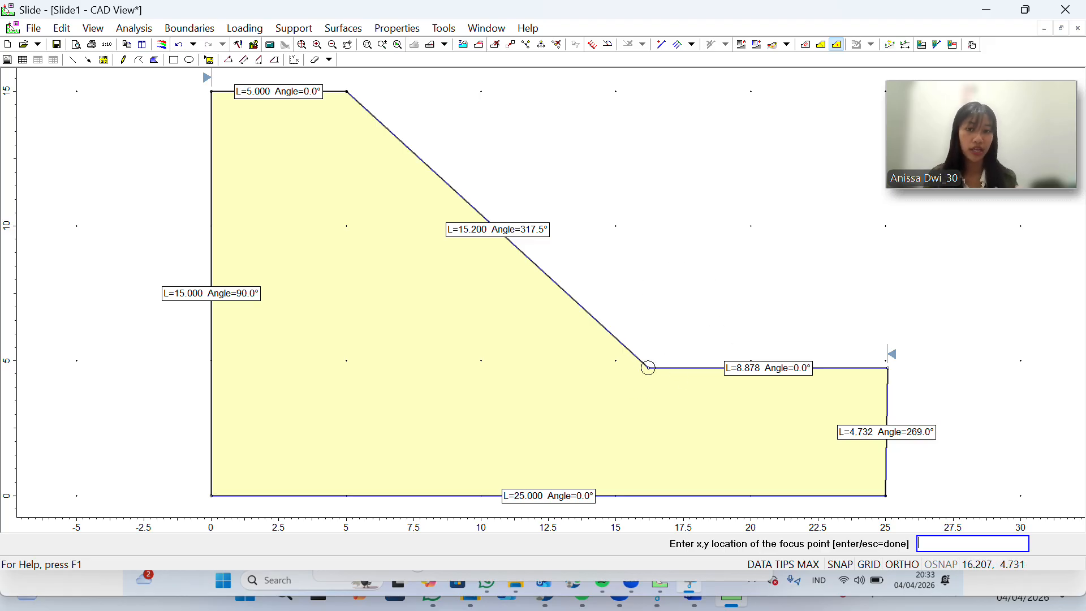
left_click(649, 368)
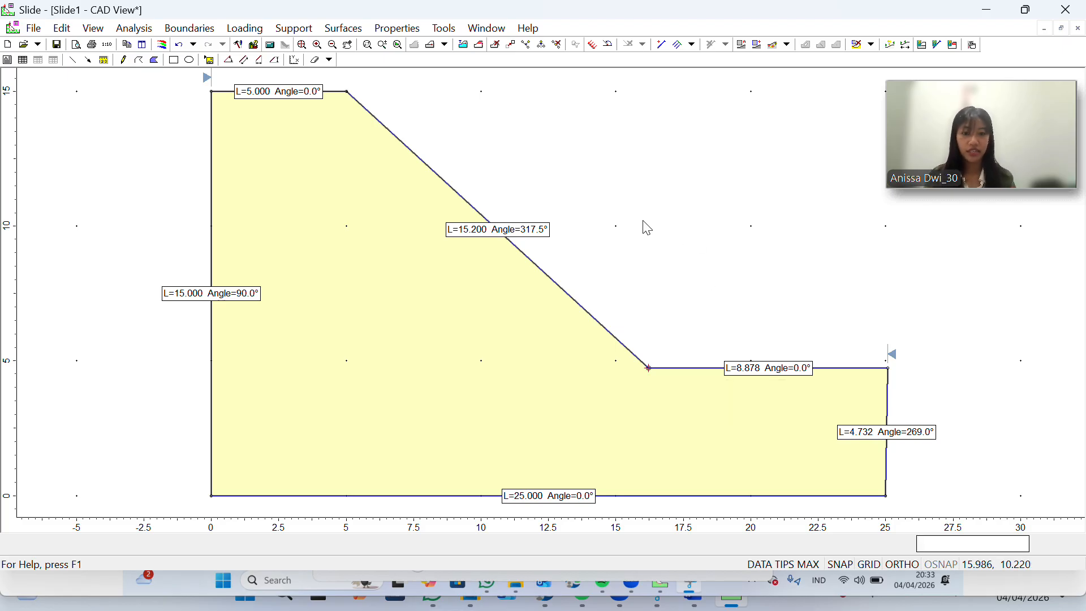
- Add a material boundary tracing the whole outline of the slope through its six corners, starting and ending at (0, 15)
left_click(136, 29)
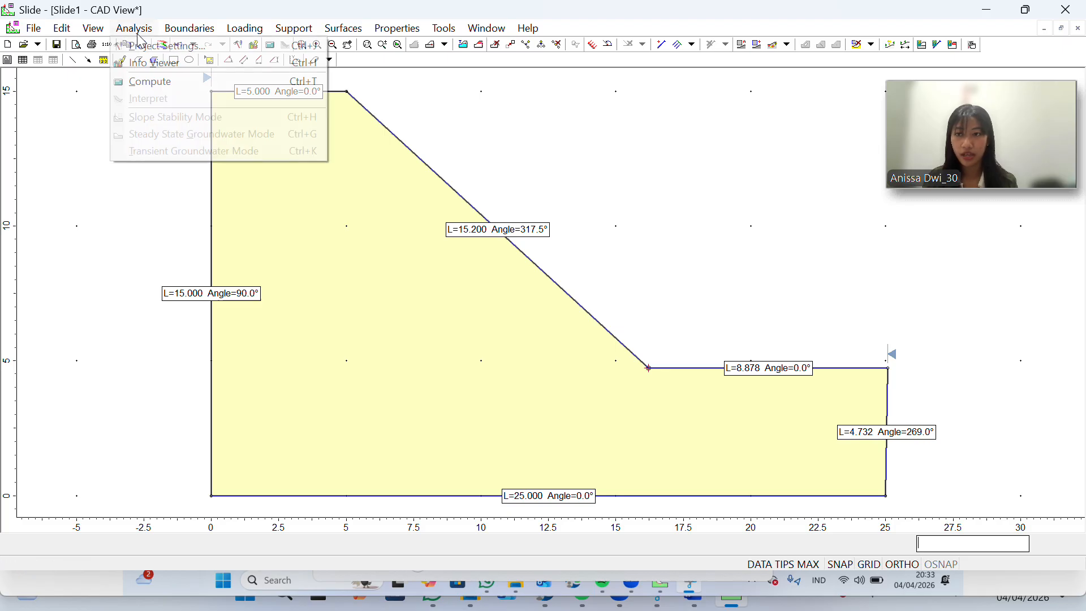
left_click(193, 33)
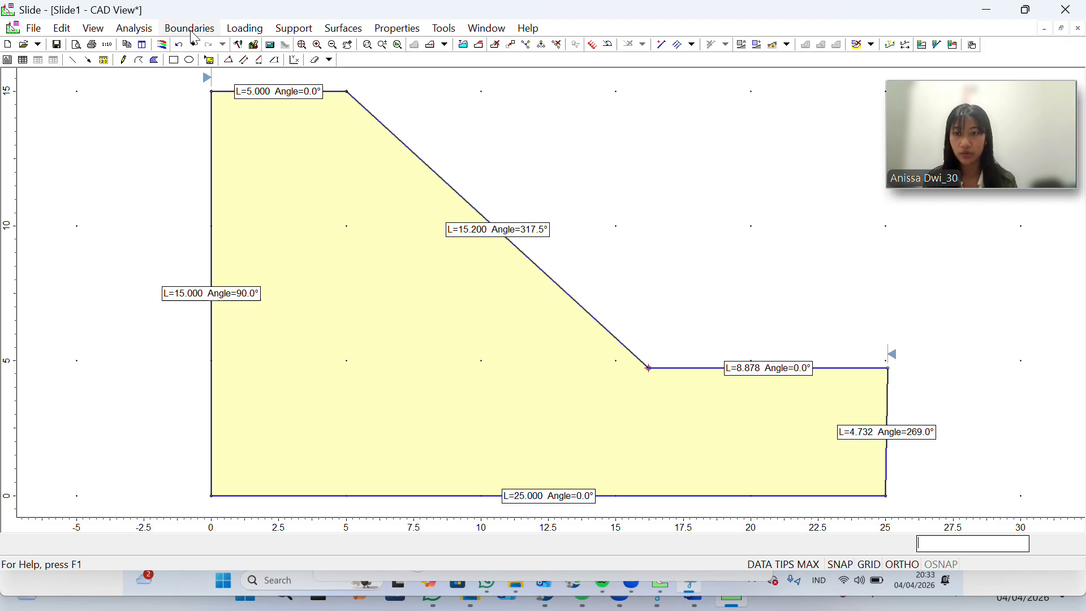
left_click(191, 33)
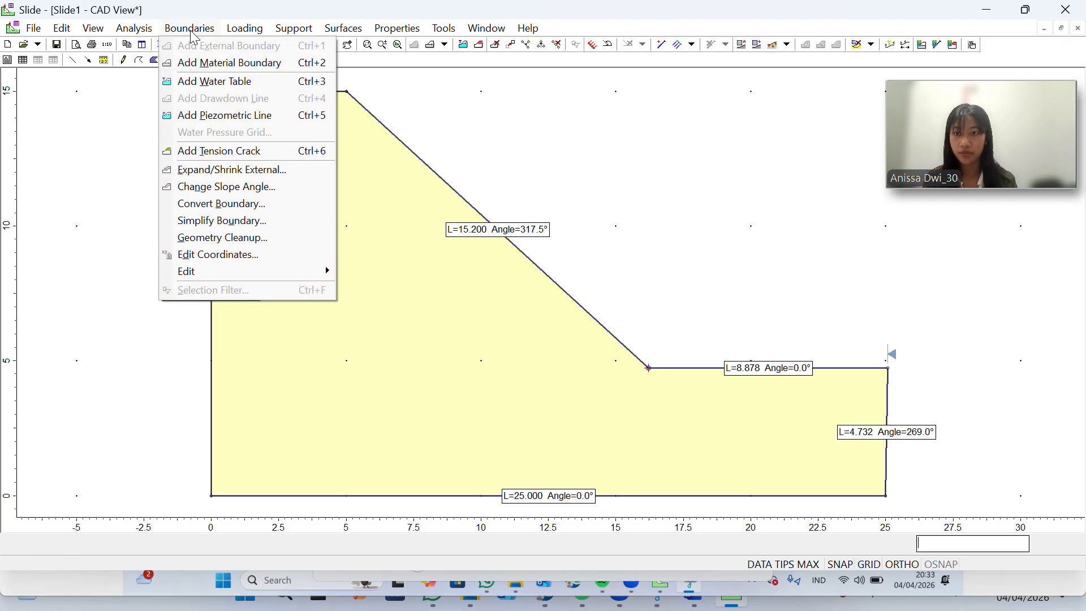
left_click(214, 67)
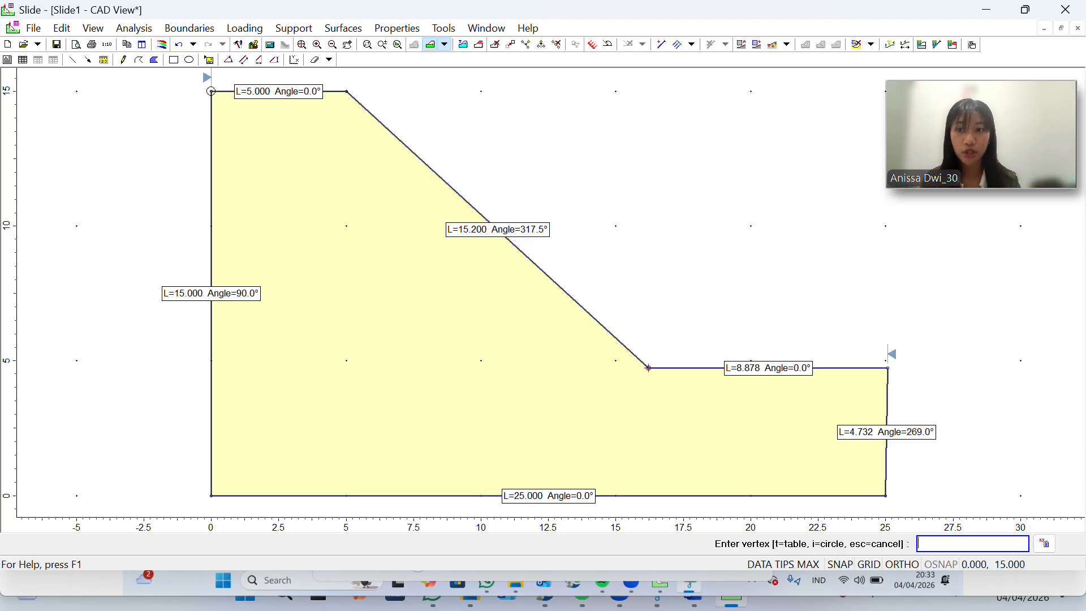
left_click(211, 92)
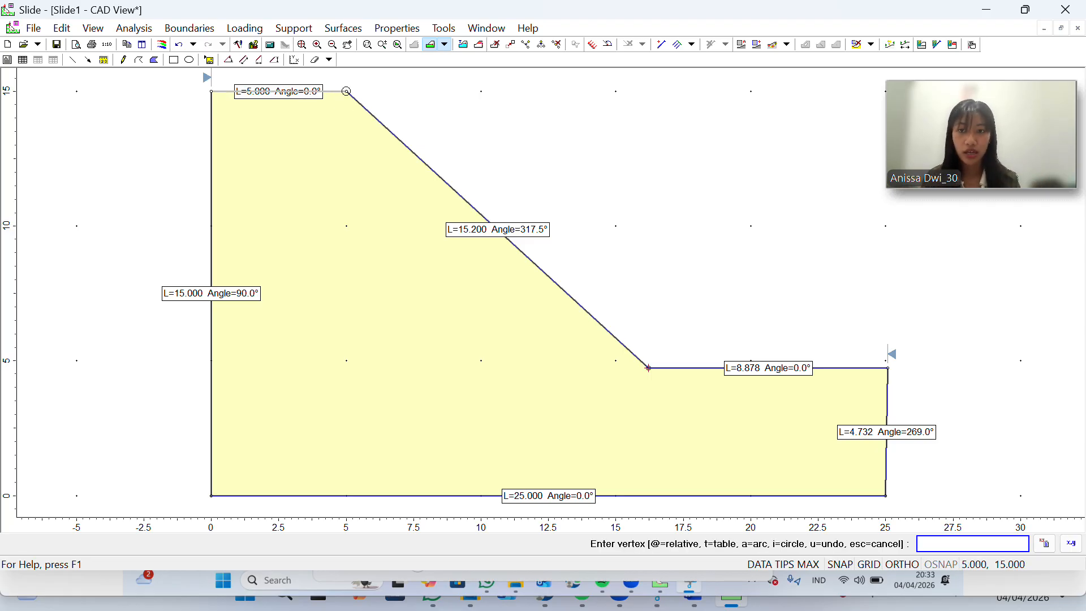
left_click(347, 91)
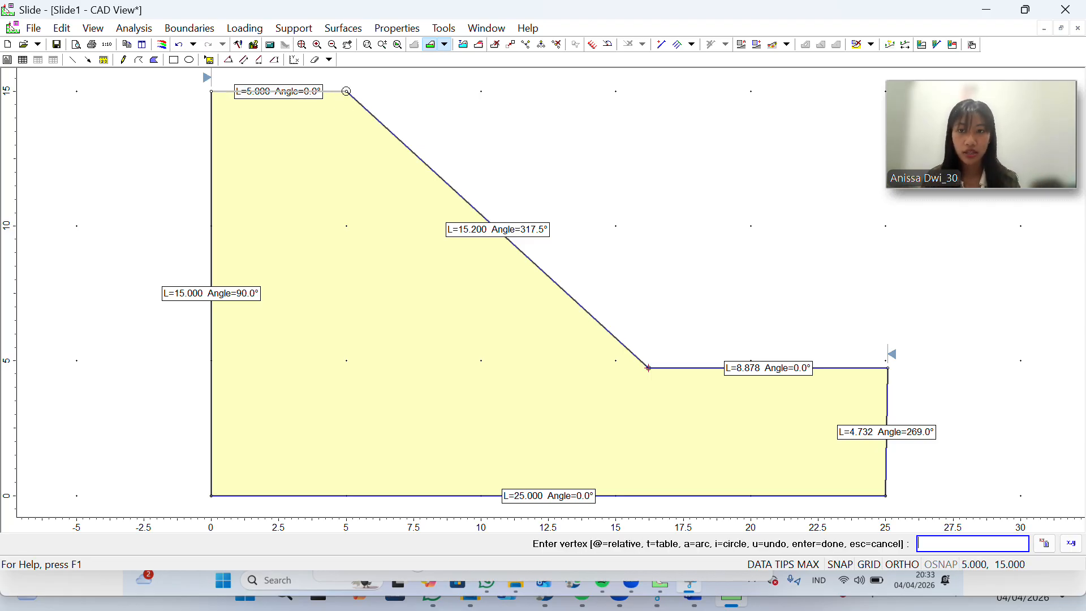
left_click(649, 368)
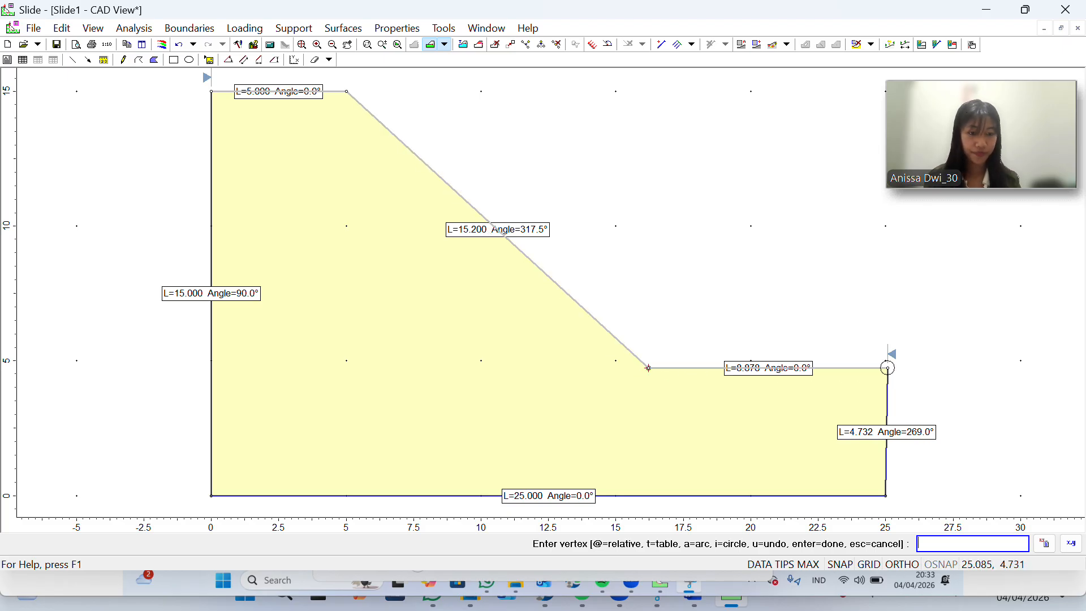
left_click(888, 368)
left_click(886, 496)
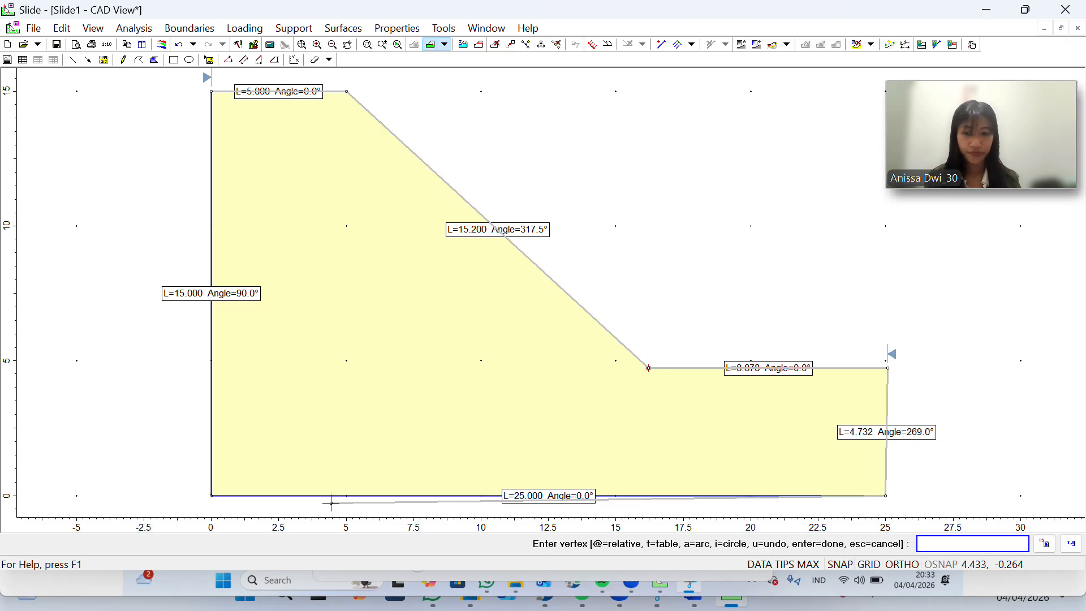
left_click(211, 495)
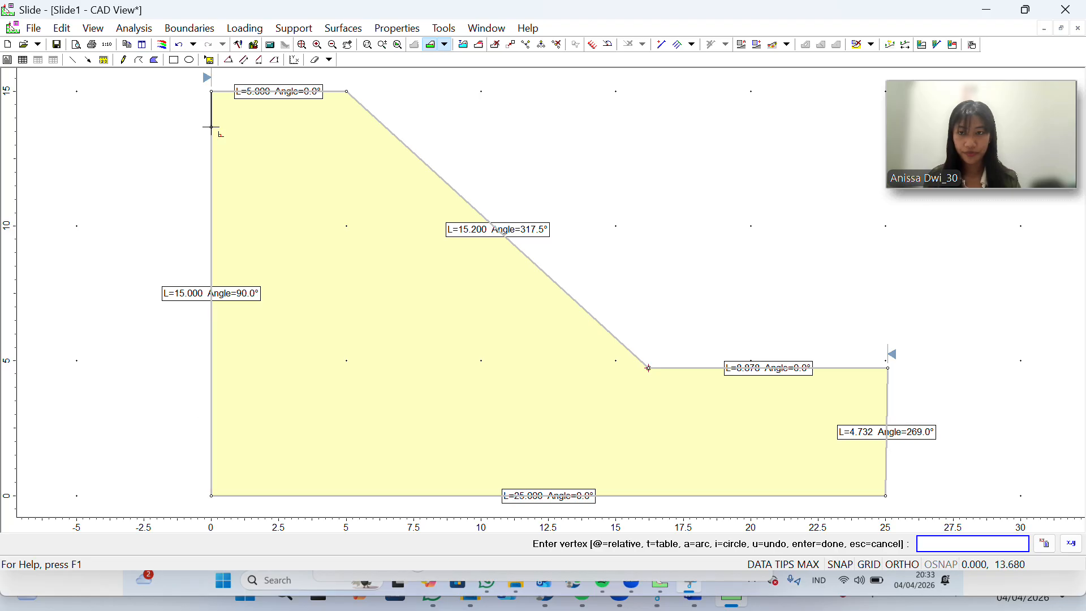
left_click(211, 91)
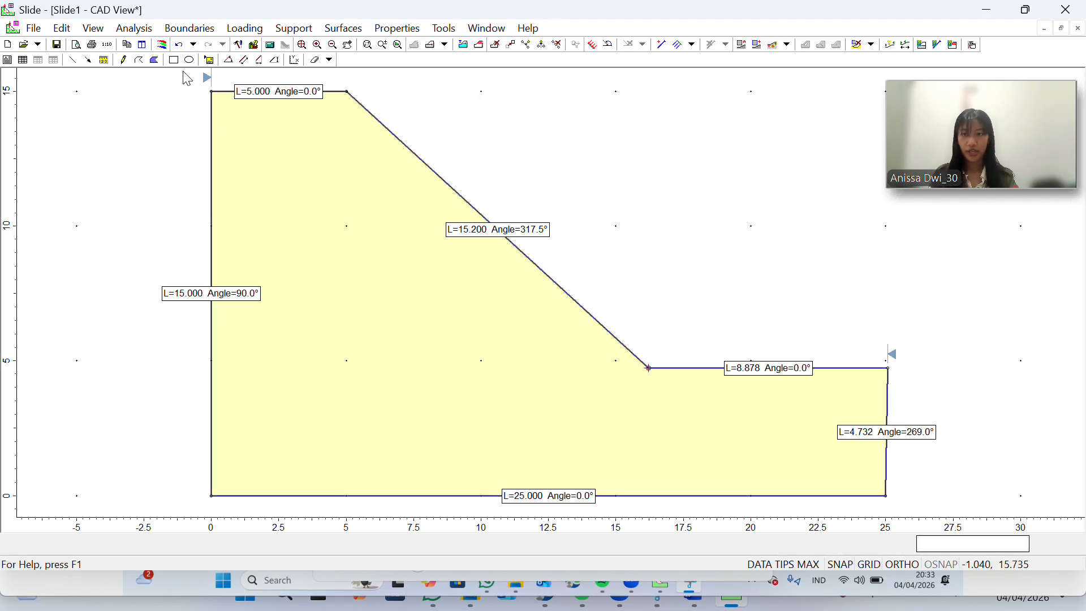
- Set the failure direction to Left to Right in the project settings
left_click(138, 32)
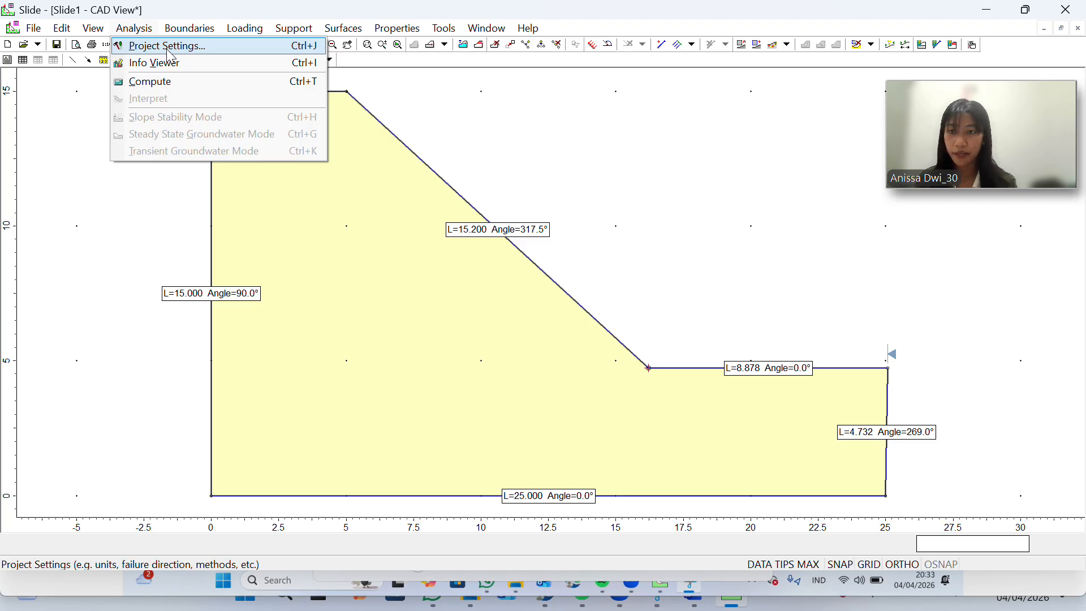
left_click(169, 52)
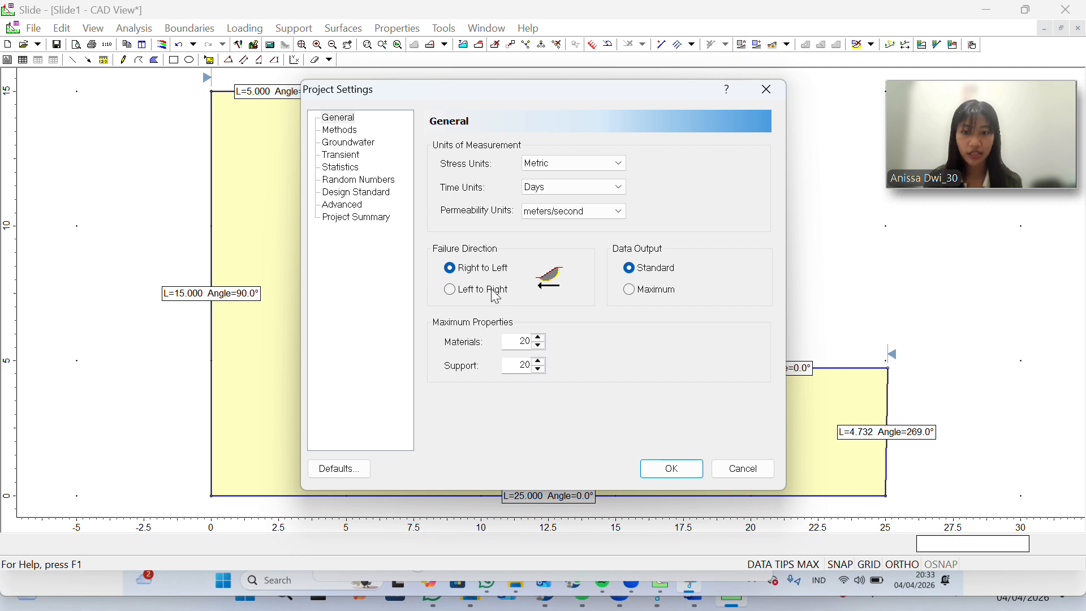
left_click(452, 293)
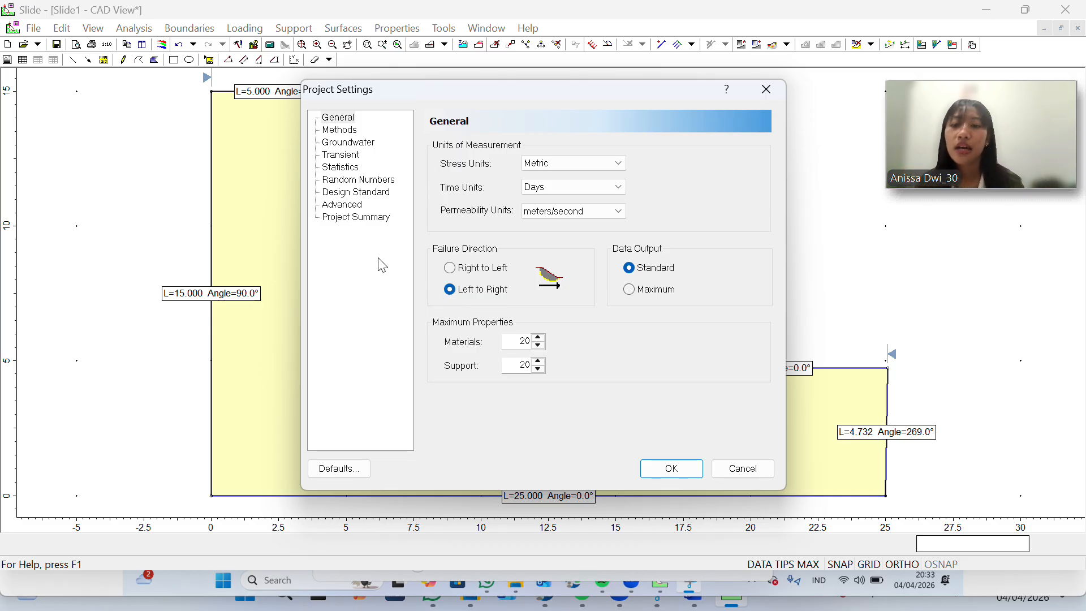
- Add the Ordinary/Fellenius method to the analysis methods, set the number of slices to 10, and apply the project settings
left_click(346, 135)
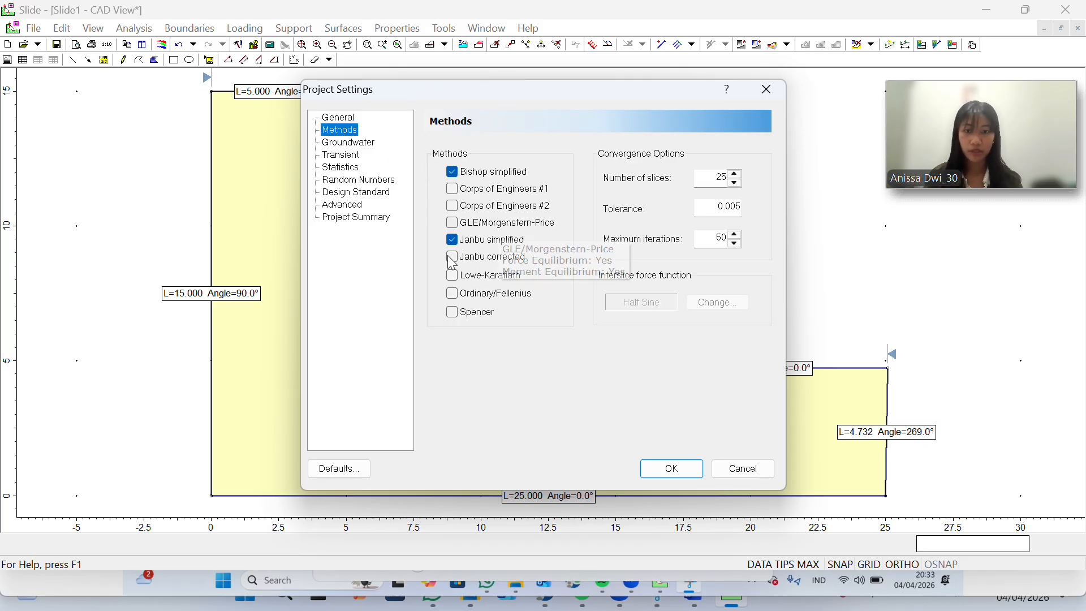
mouse_move(491, 301)
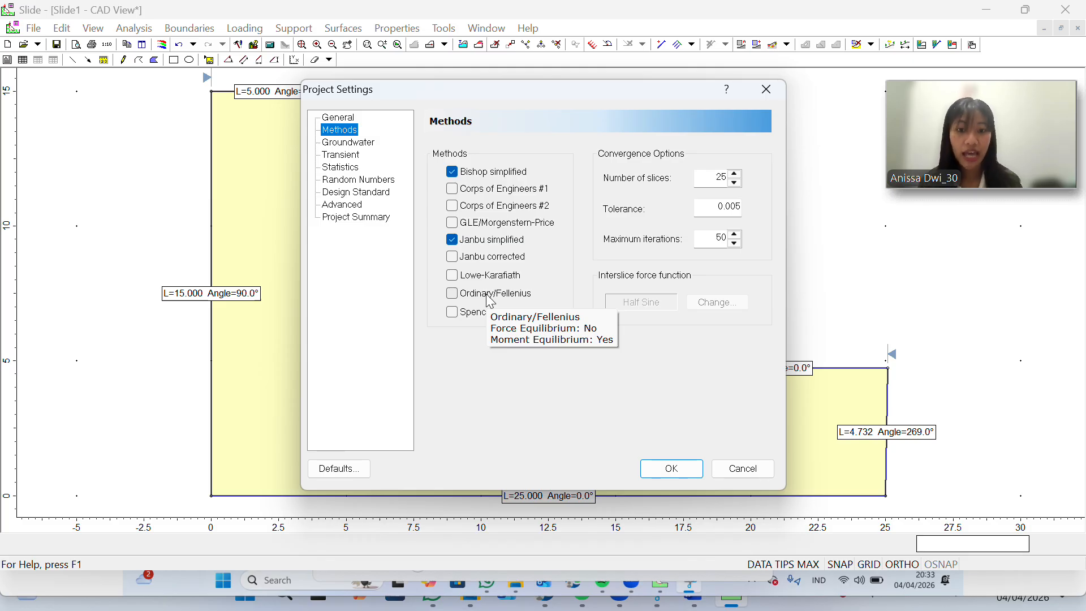
left_click(491, 298)
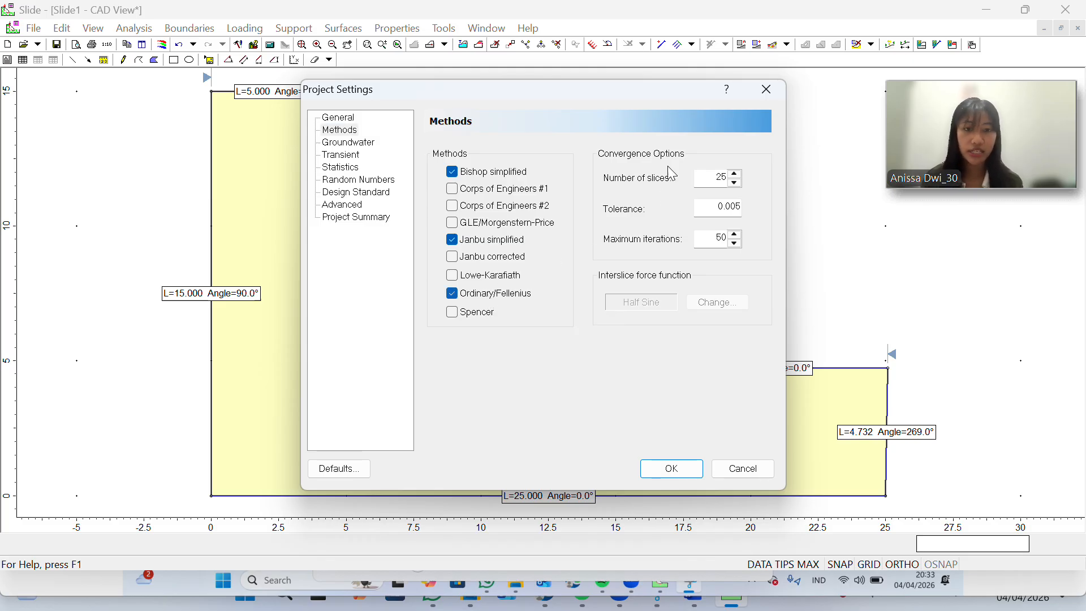
left_click(726, 179)
key("Delete")
key("BackSpace")
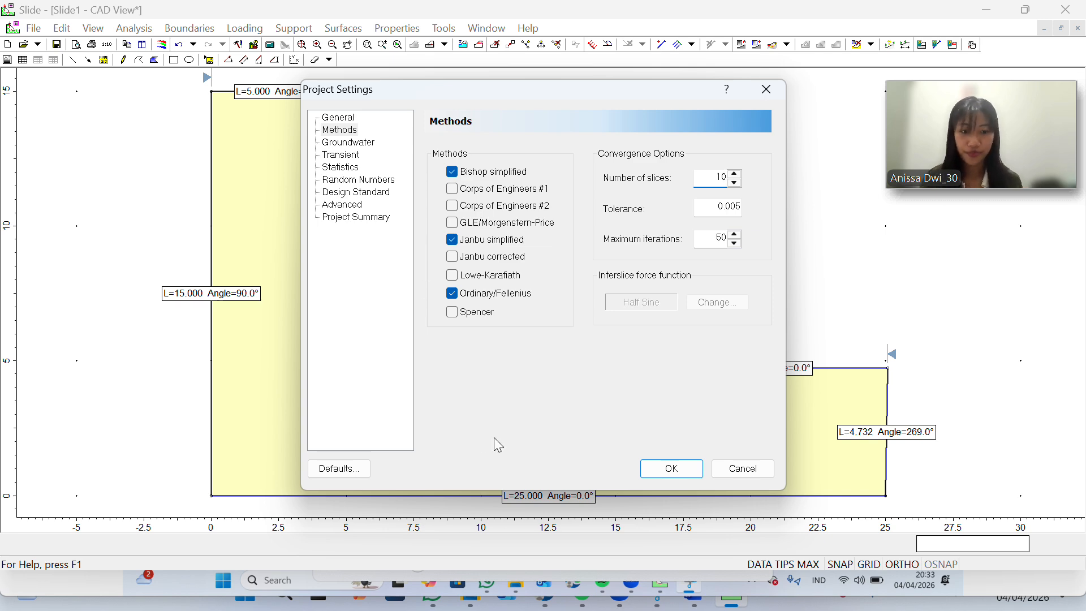
left_click(692, 468)
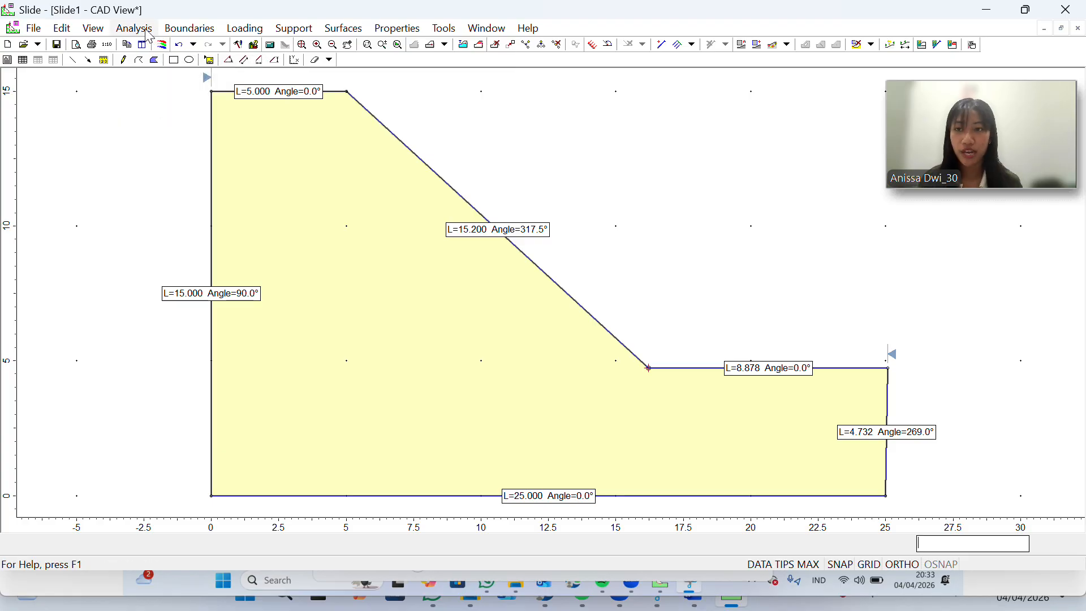
- Generate an automatic slip centre search grid with 20 intervals in both the X and Y directions
left_click(356, 31)
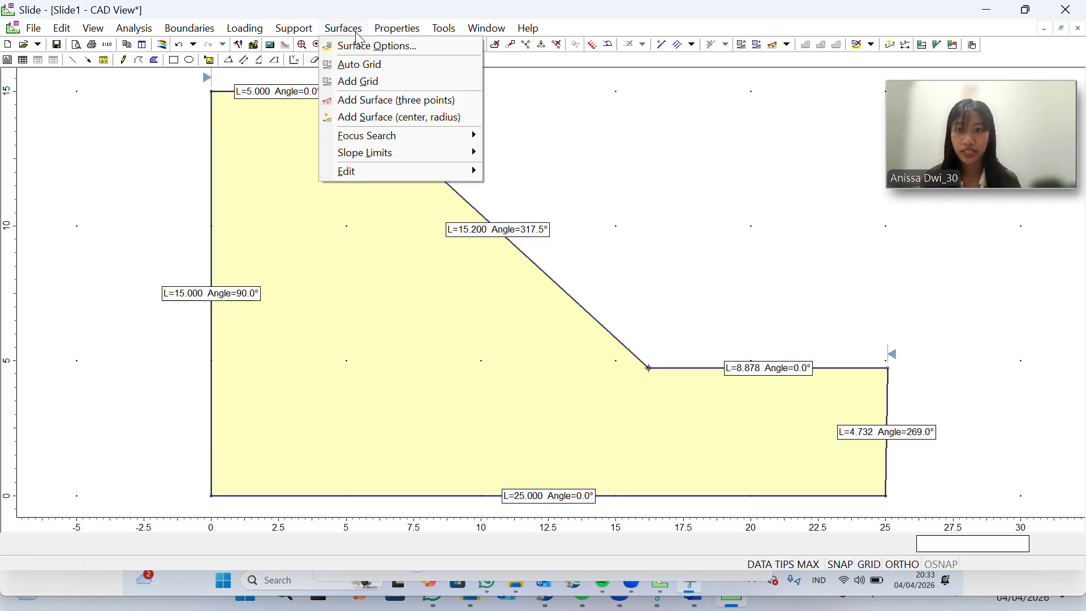
left_click(372, 74)
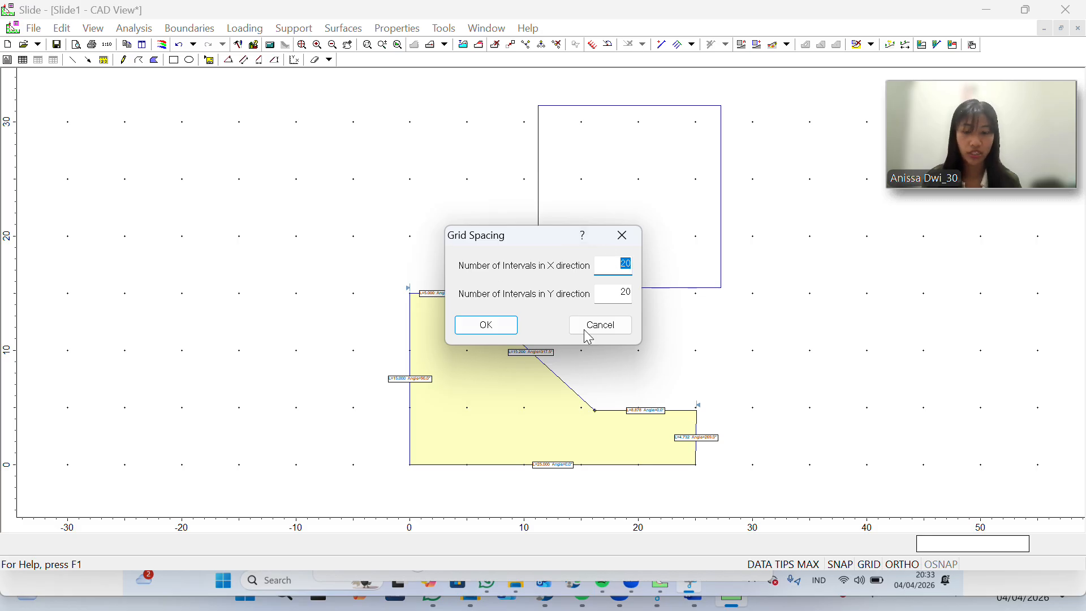
left_click(487, 326)
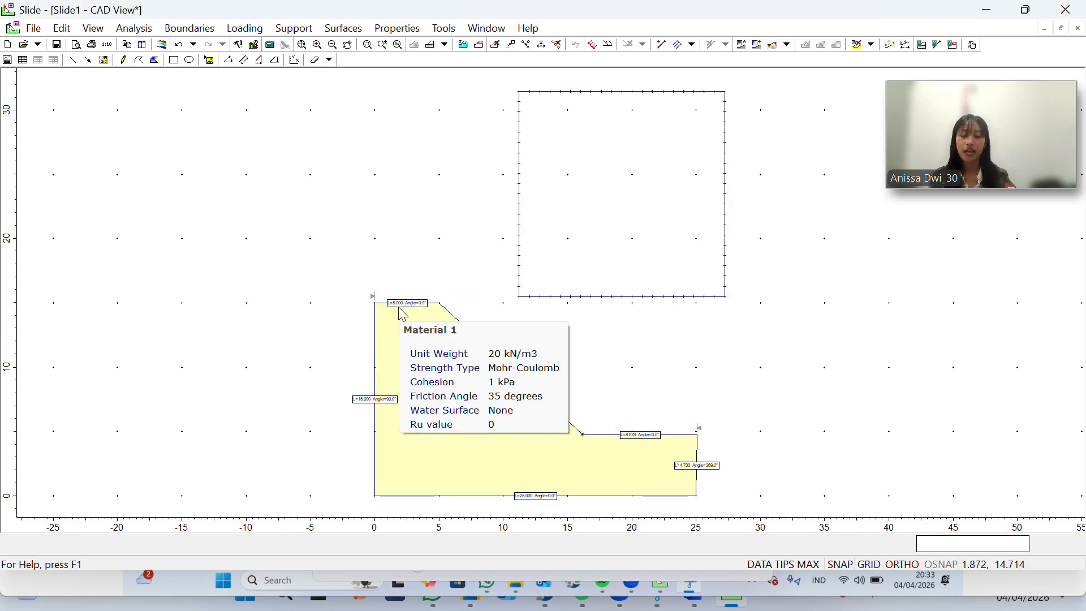
- Delete the dimension lines along the slope's crest, its inclined face and the flat bench beyond the toe
scroll(461, 332, "up", 1)
scroll(462, 332, "down", 2)
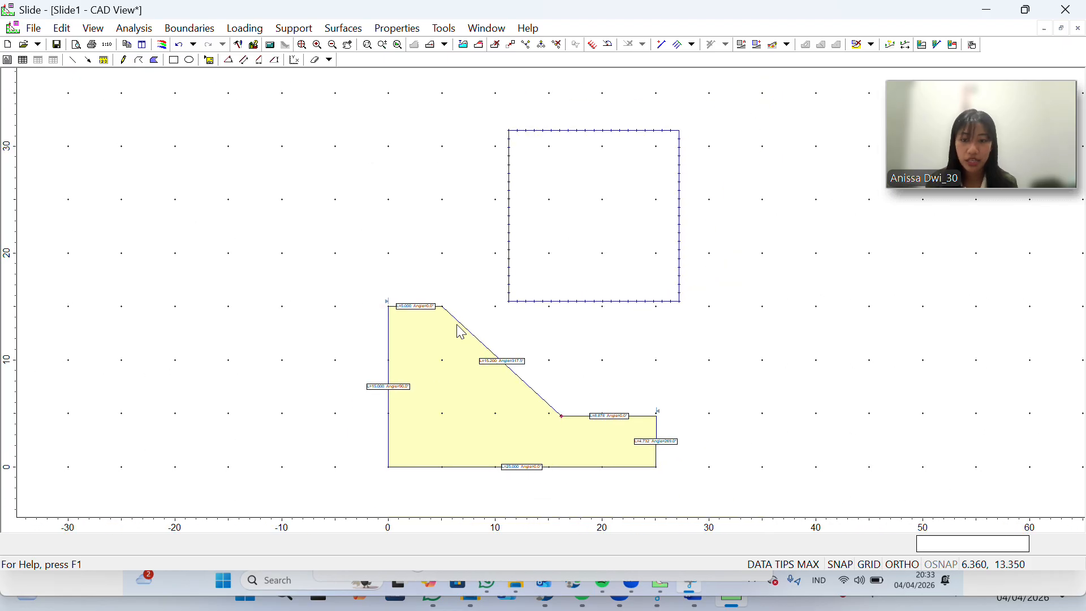
scroll(461, 332, "up", 1)
scroll(461, 332, "up", 1)
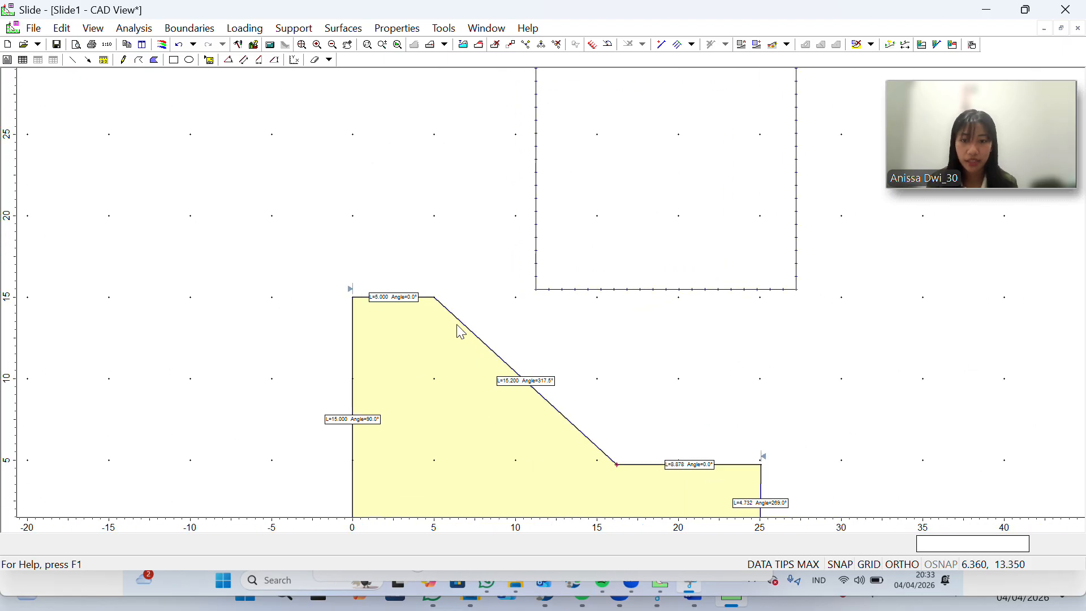
right_click(396, 297)
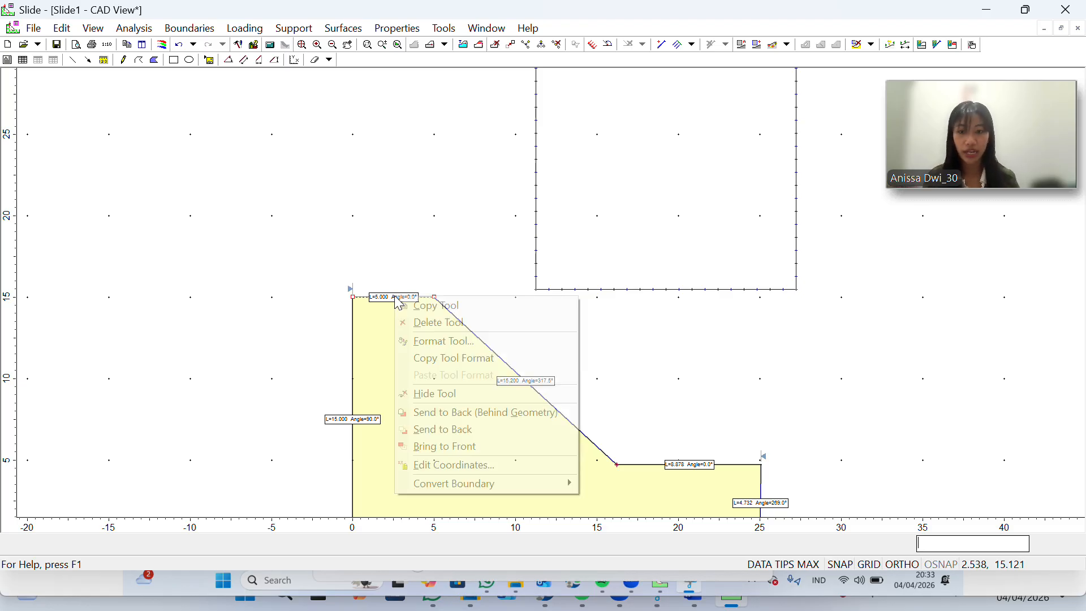
left_click(448, 323)
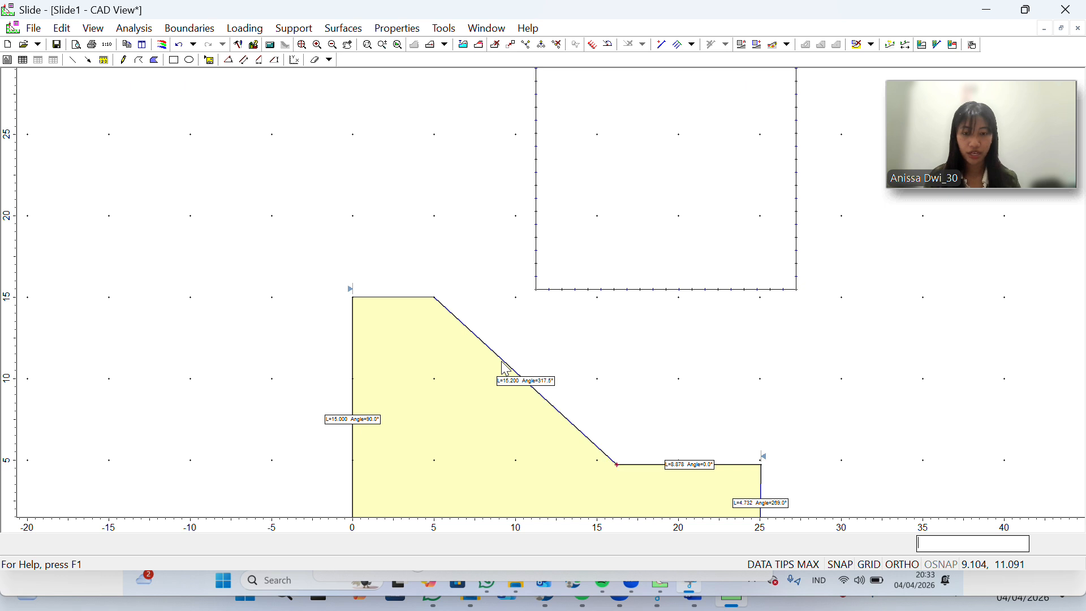
right_click(506, 369)
left_click(523, 385)
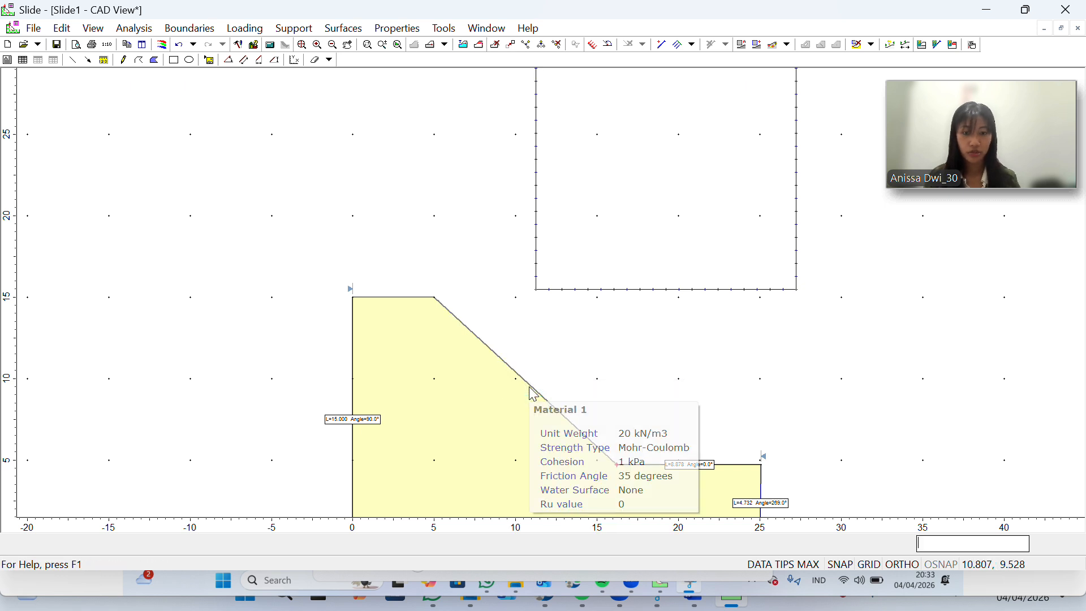
right_click(717, 464)
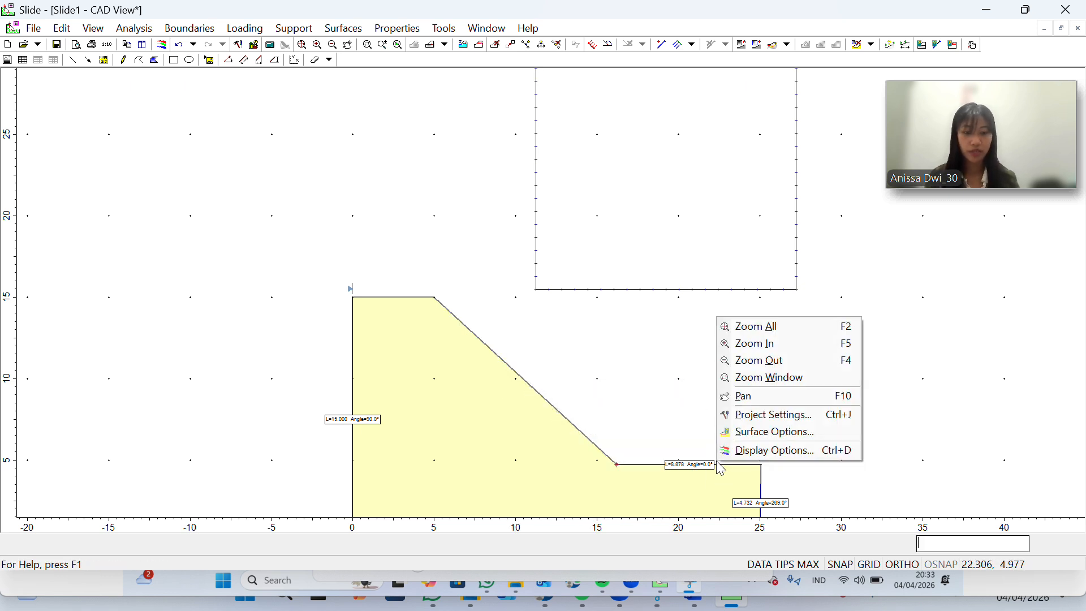
left_click(651, 471)
right_click(649, 465)
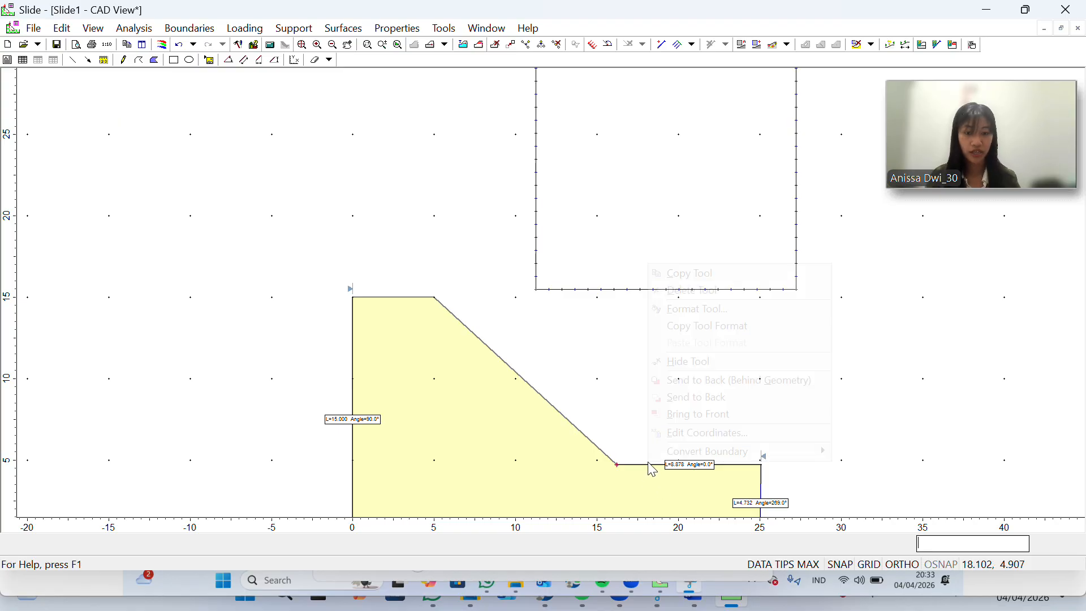
left_click(697, 291)
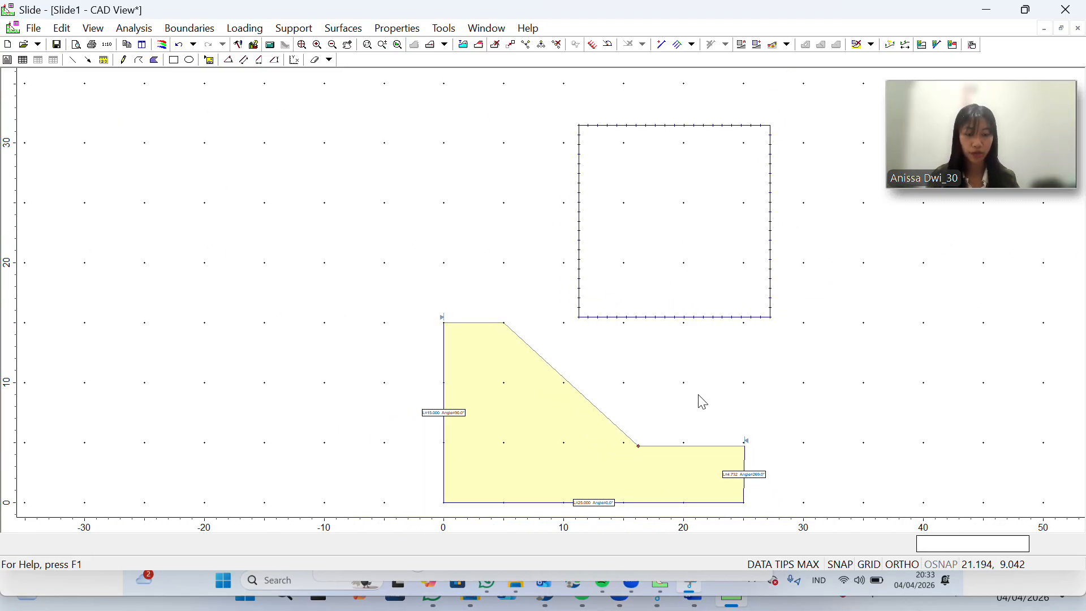
- Delete the remaining dimension lines along the short right side, the tall left side and the base of the slope
right_click(745, 460)
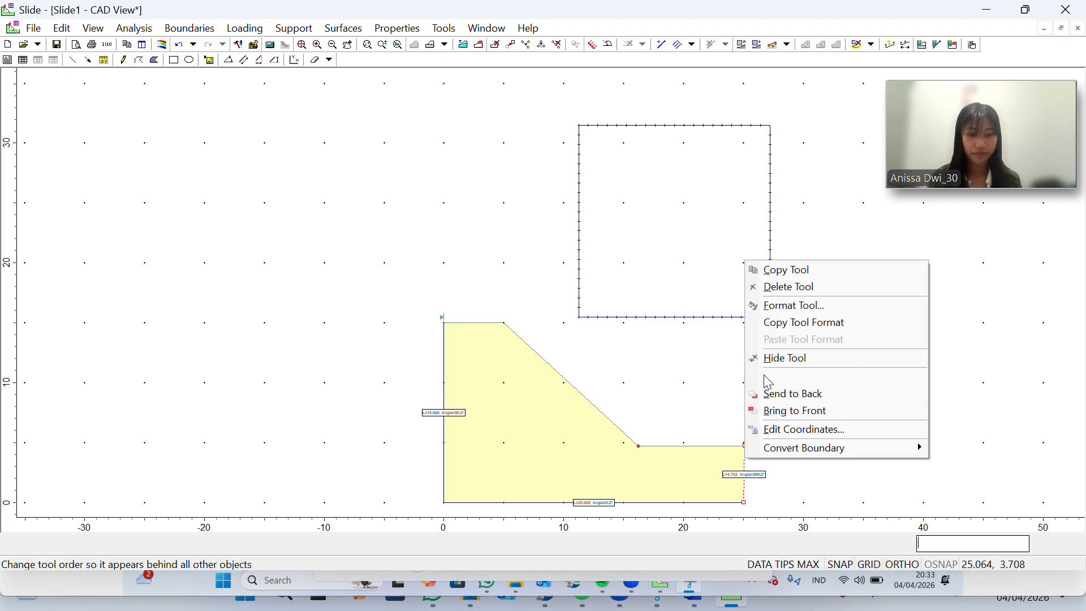
left_click(781, 289)
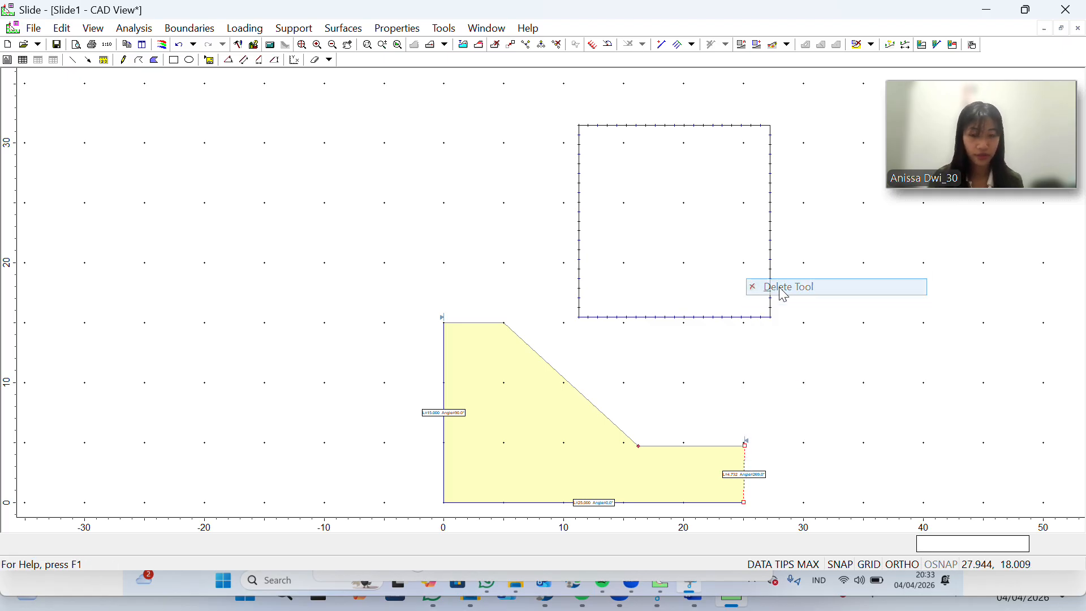
right_click(445, 431)
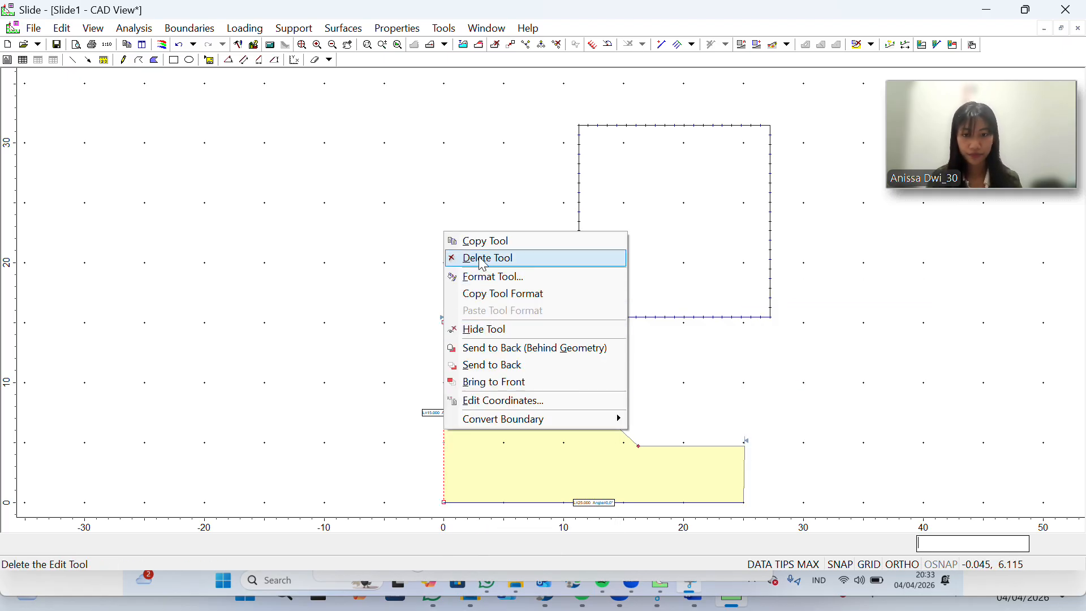
left_click(483, 260)
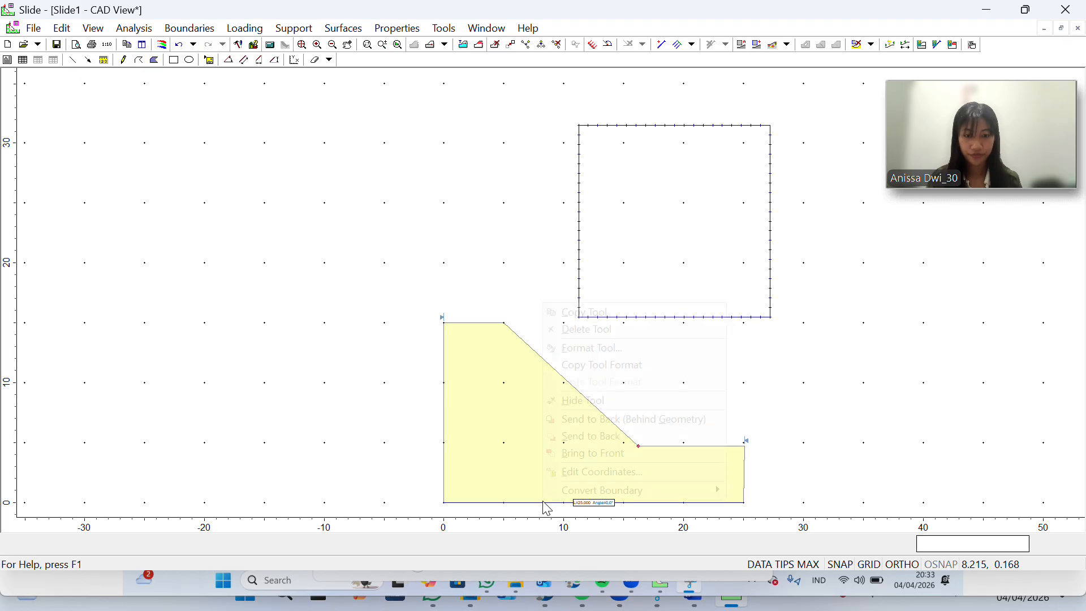
left_click(597, 334)
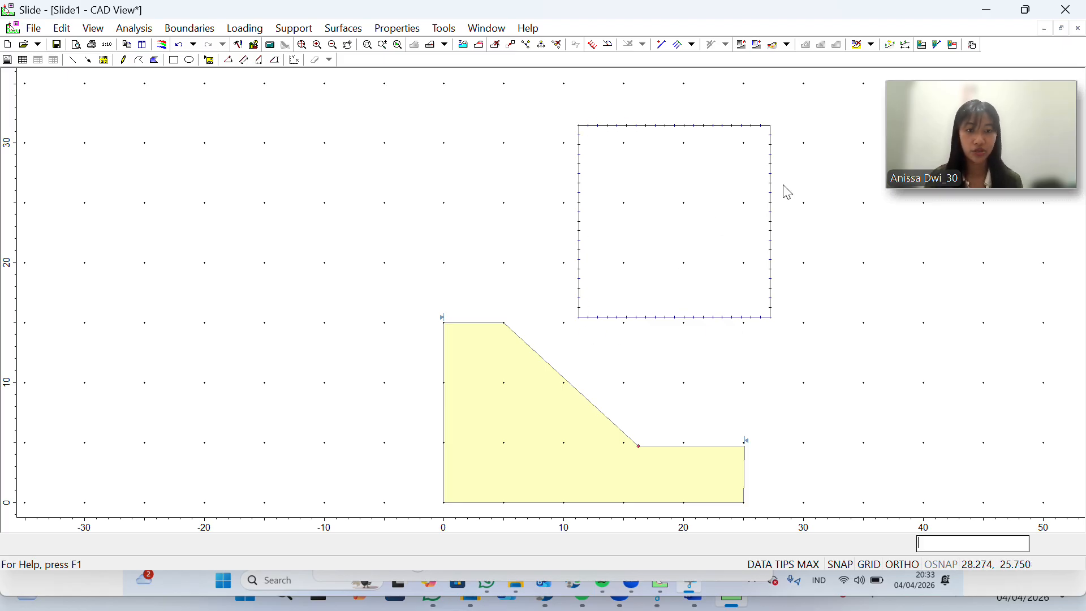
- Turn on the display of grid points on the search grid in the display options
right_click(647, 211)
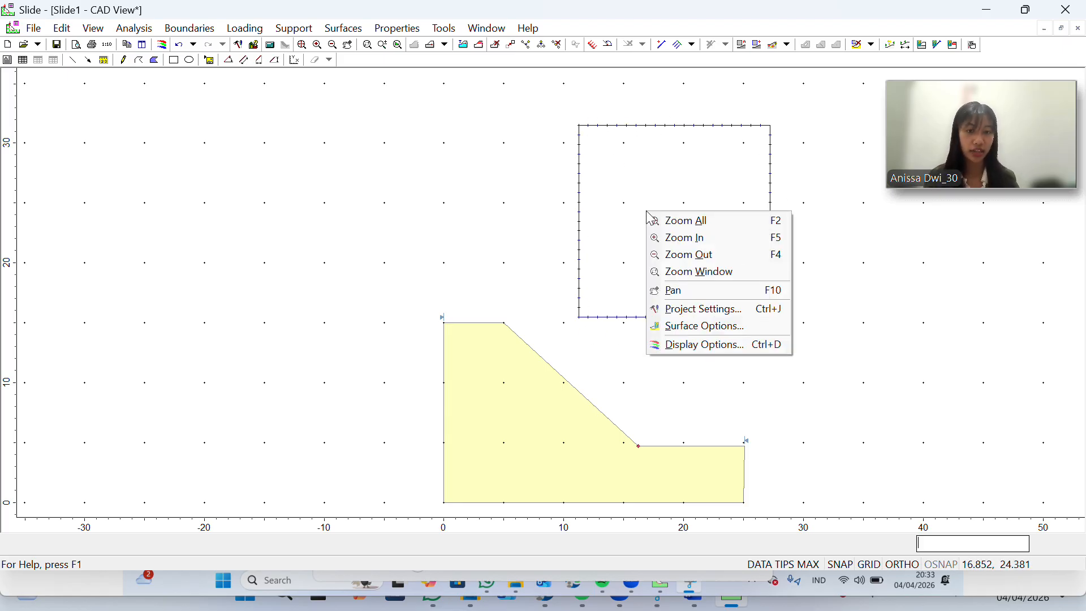
left_click(734, 351)
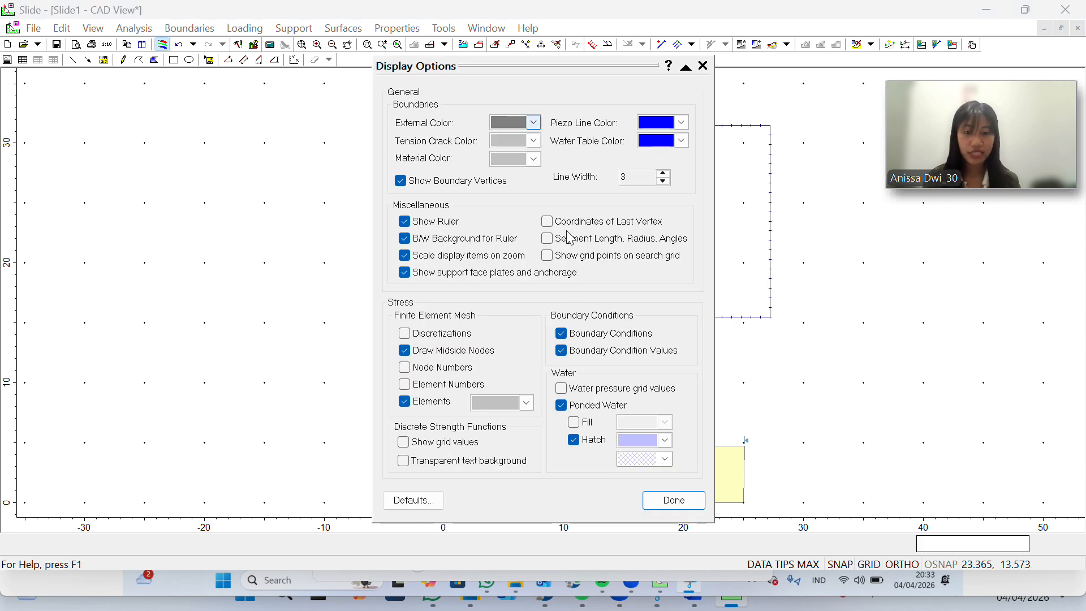
left_click(604, 259)
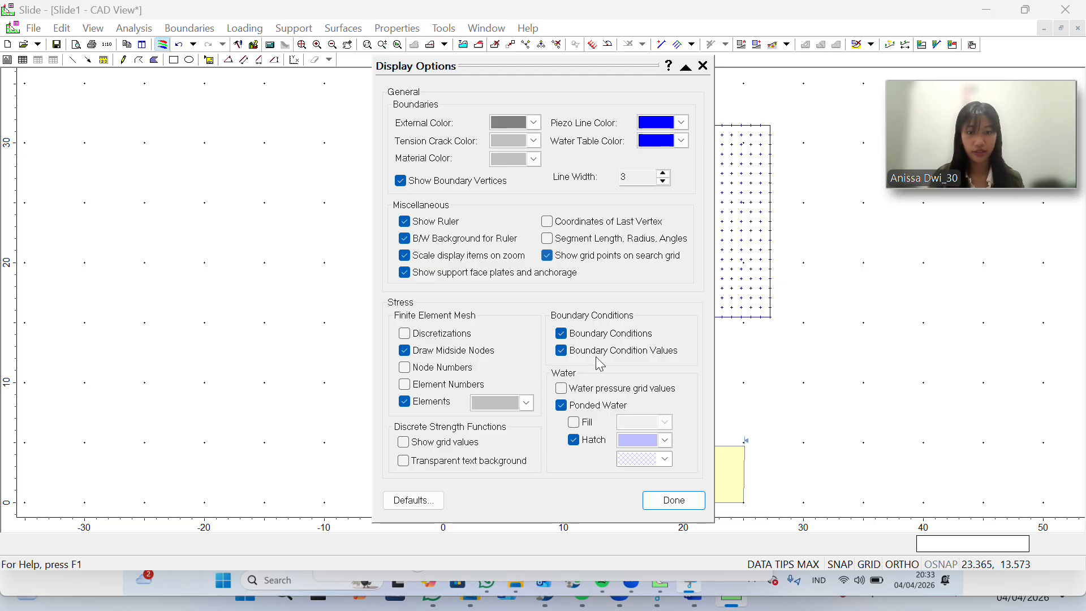
left_click(649, 500)
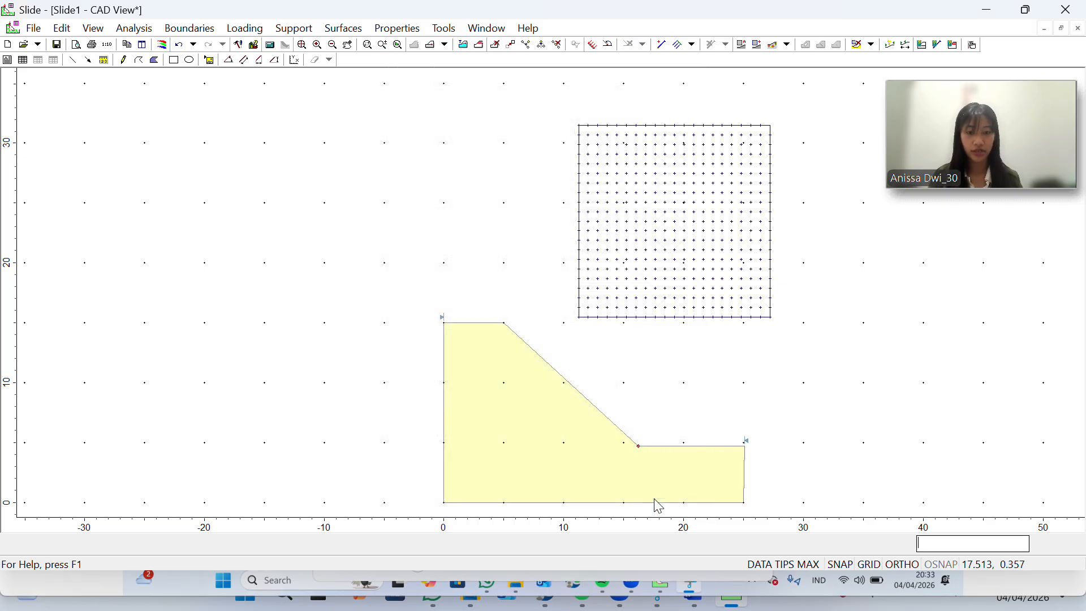
- Rename Material 1 as Latosol in the material properties definition
left_click(406, 33)
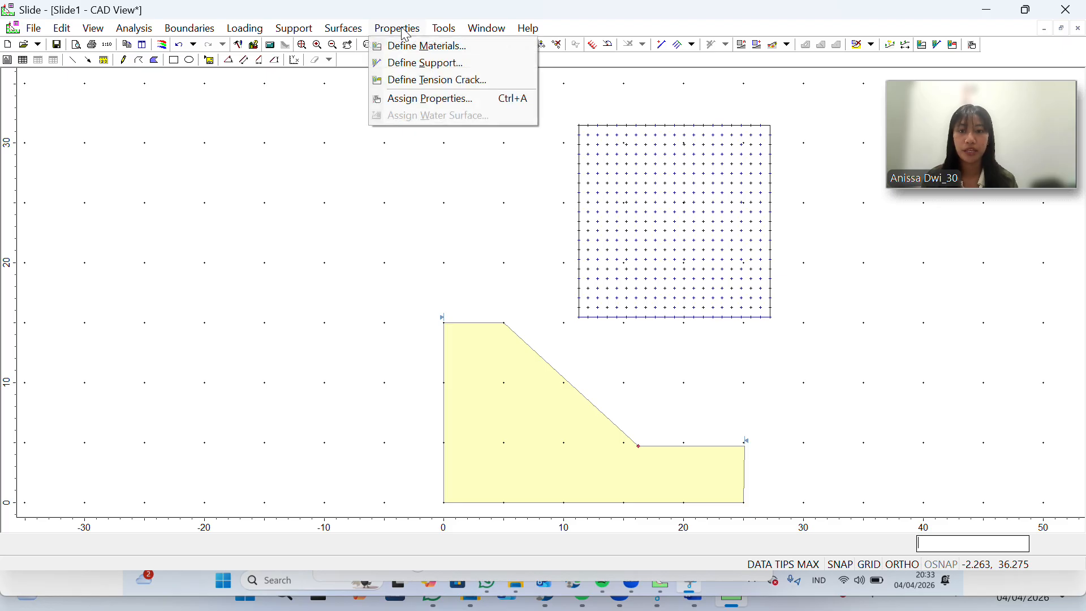
left_click(442, 50)
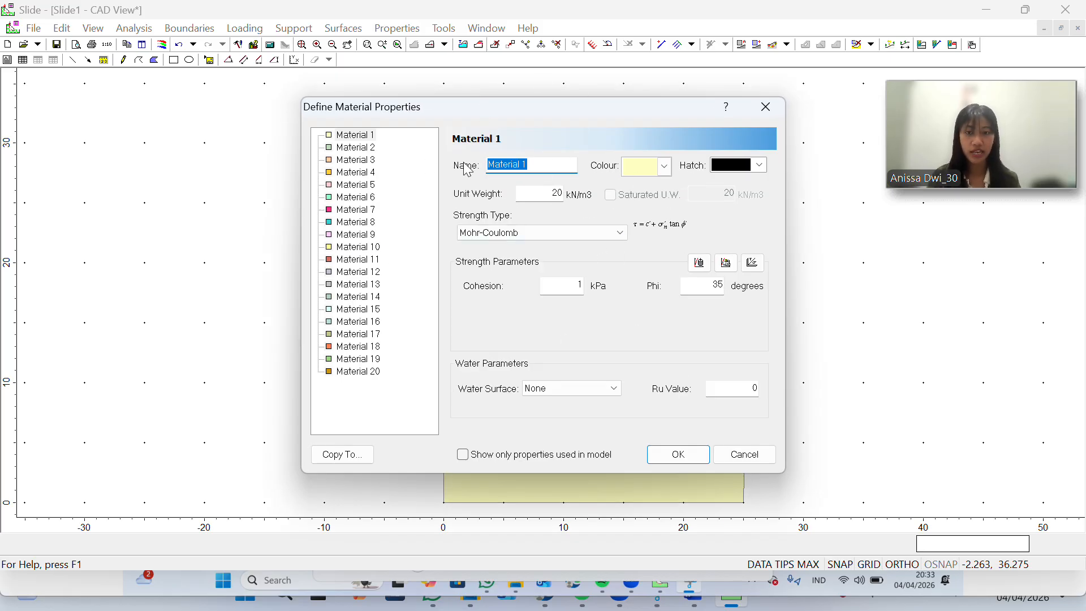
left_click(545, 164)
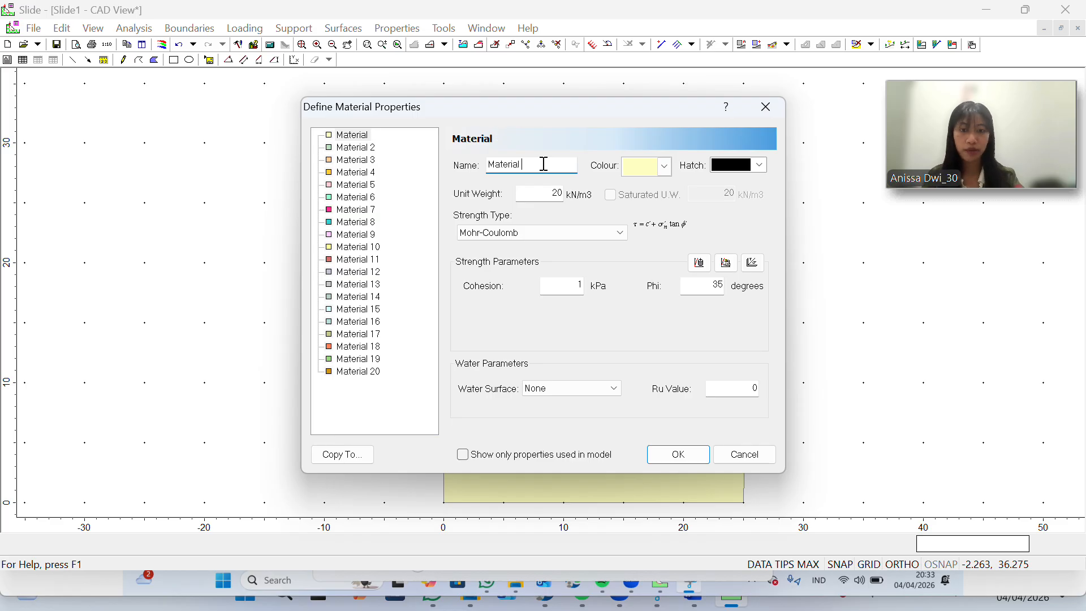
key("BackSpace")
key("BackSpace")
key("BackSpace")
key("BackSpace")
key("BackSpace")
key("BackSpace")
key("BackSpace")
key("BackSpace")
key("BackSpace")
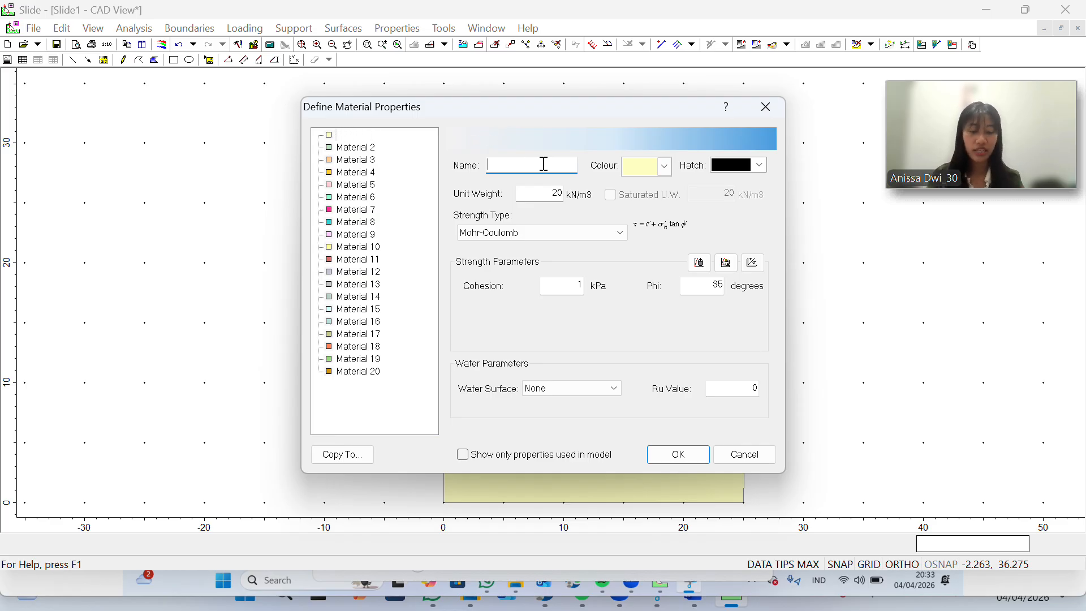
type("L")
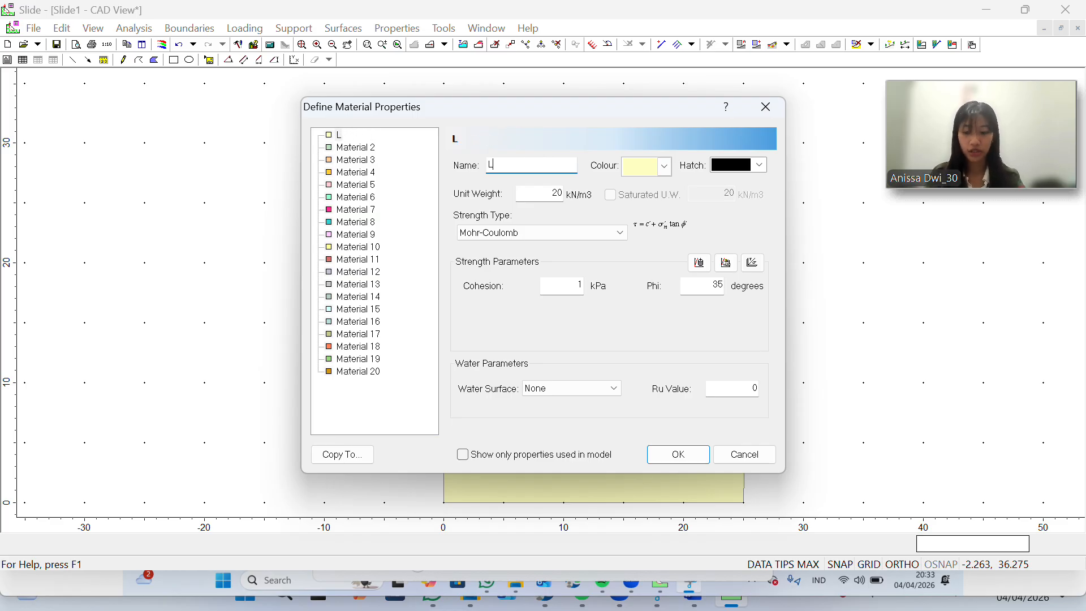
type("atosol")
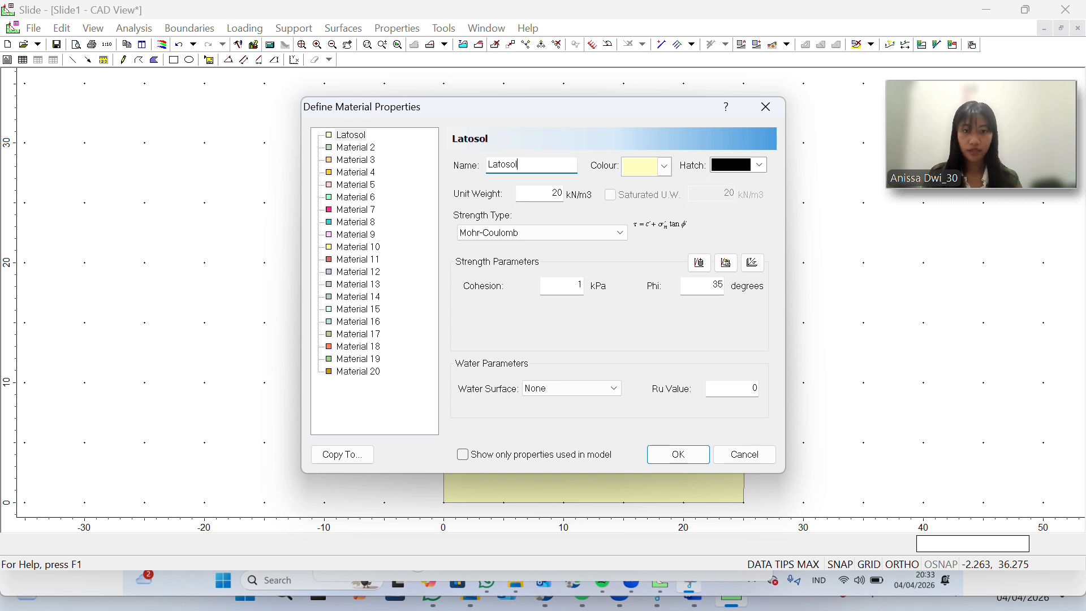
- Give the Latosol material a reddish-brown colour and a unit weight of 13.264 kN/m3
left_click(670, 165)
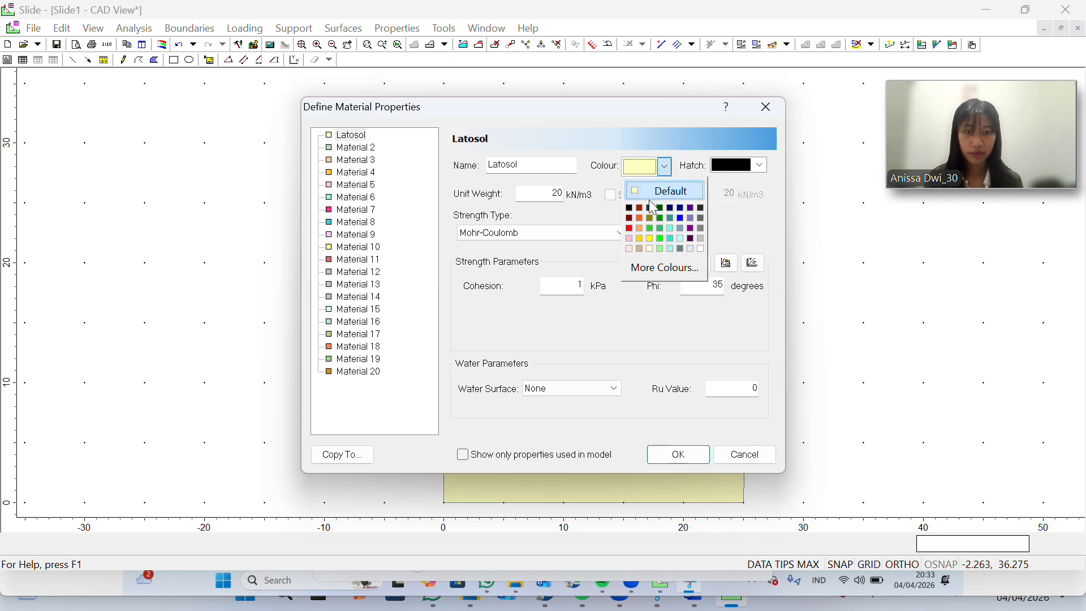
left_click(640, 217)
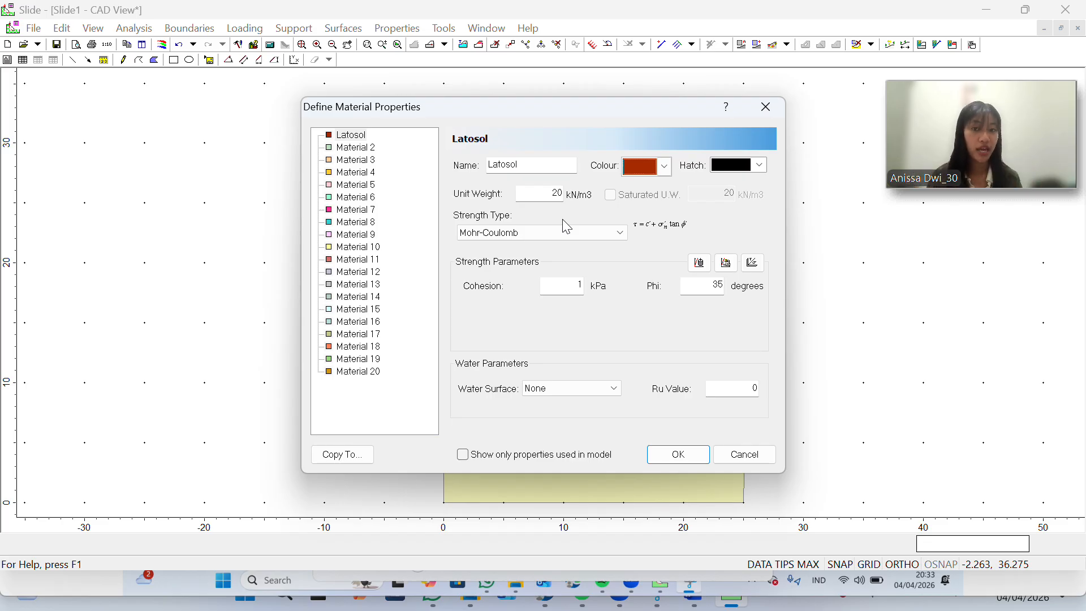
left_click(564, 196)
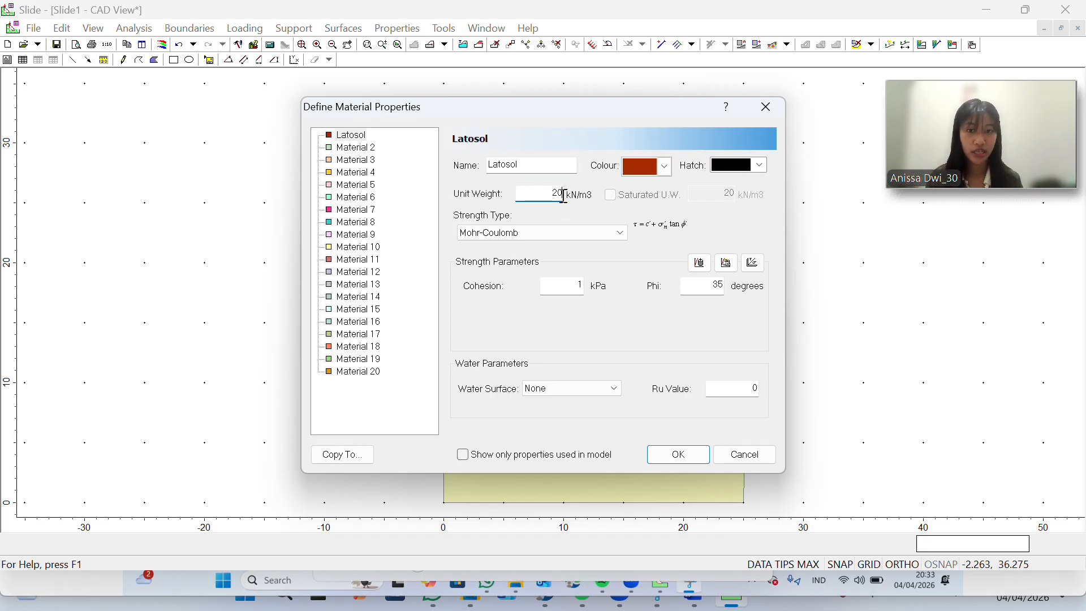
key("BackSpace")
key("BackSpace")
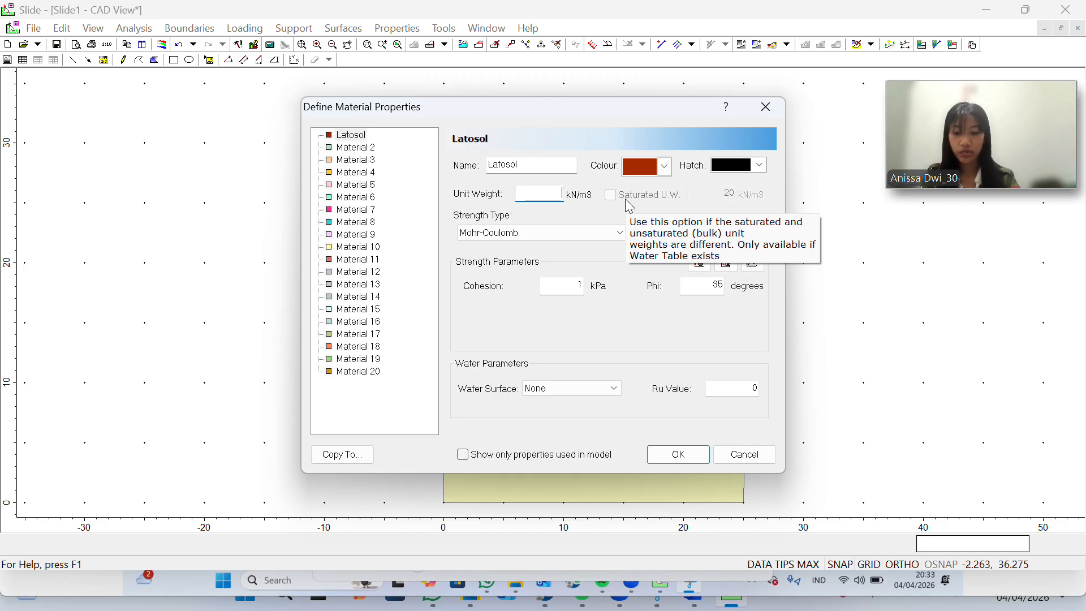
type("13")
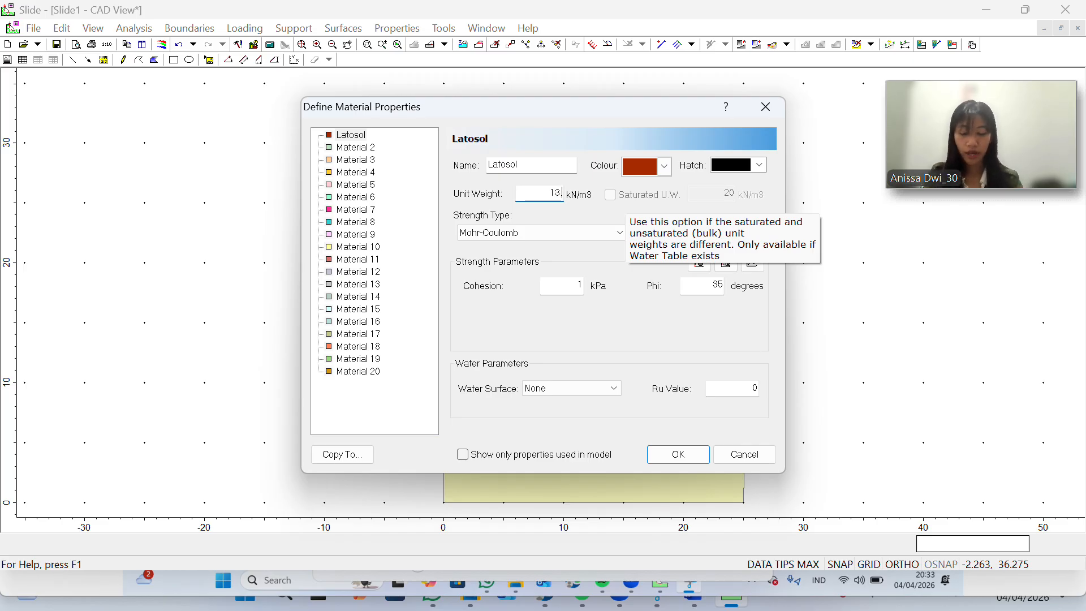
type(".264")
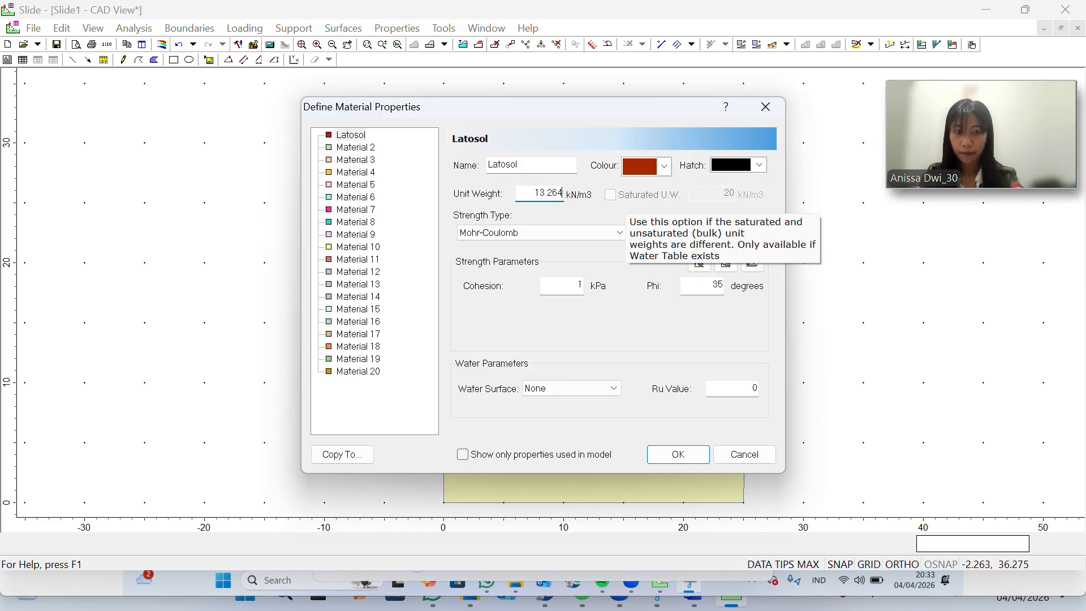
- Set Latosol's cohesion to 7.4451 kPa and phi to 42 degrees, and apply the material properties
left_click(584, 284)
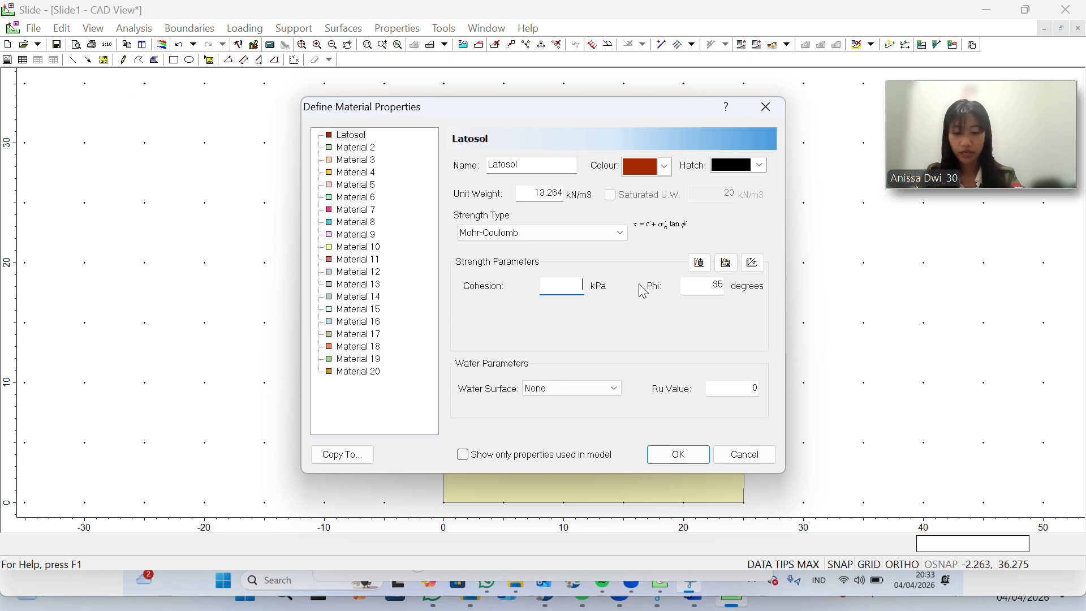
type("7")
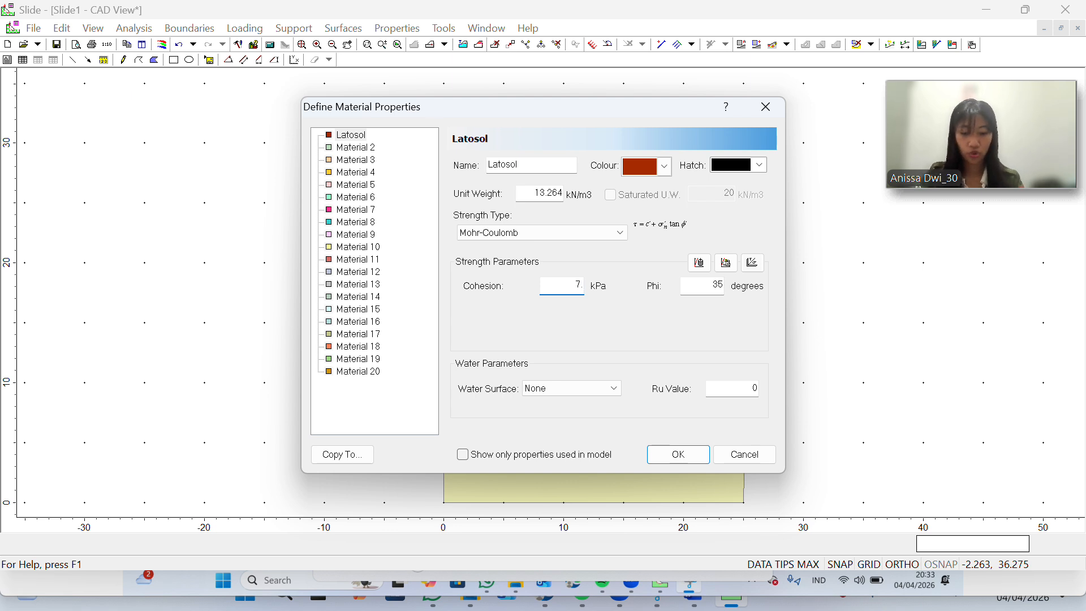
type(".4451")
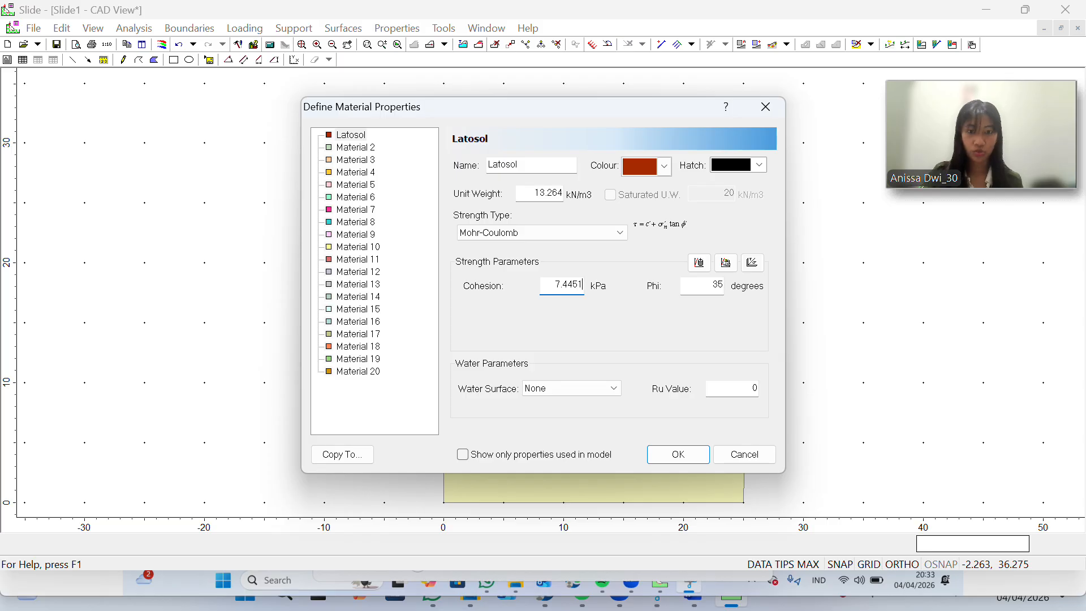
left_click(721, 284)
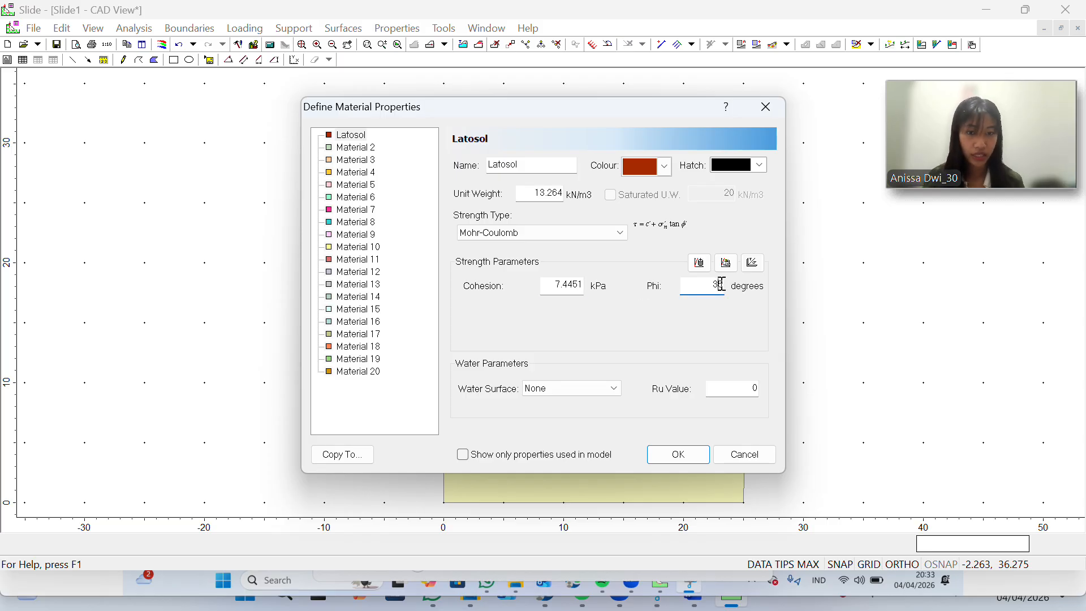
key("BackSpace")
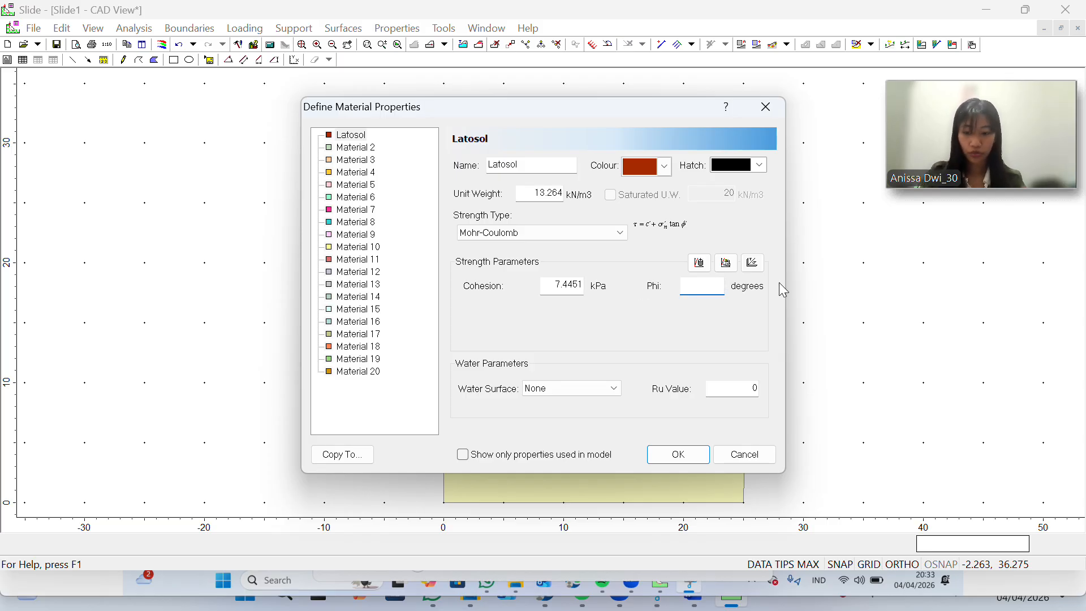
type("42")
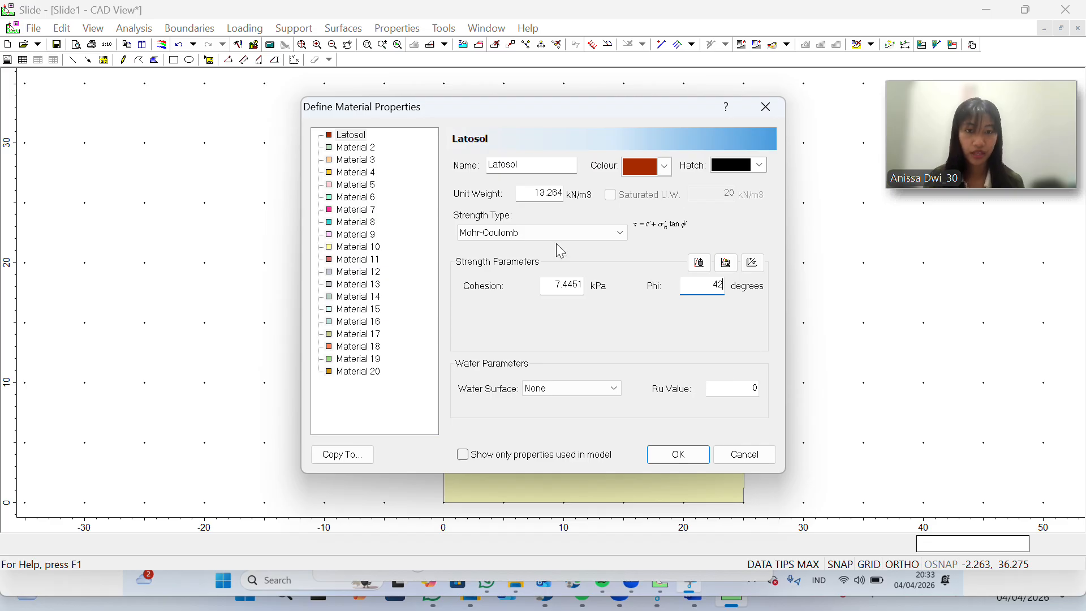
left_click(680, 456)
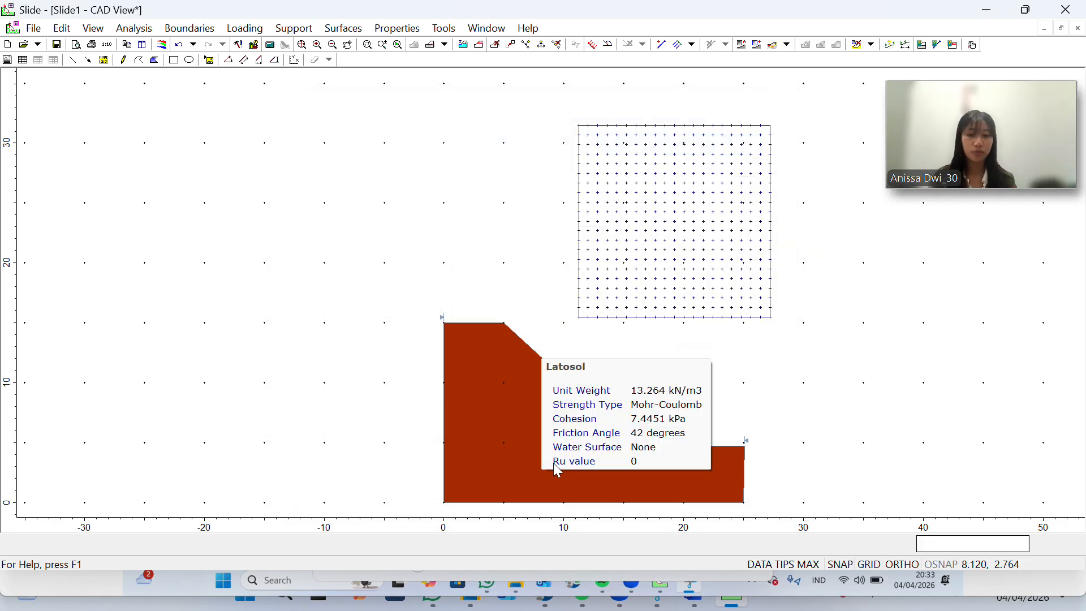
- Assign the Latosol material to the slope region
mouse_move(538, 388)
scroll(537, 388, "down", 1)
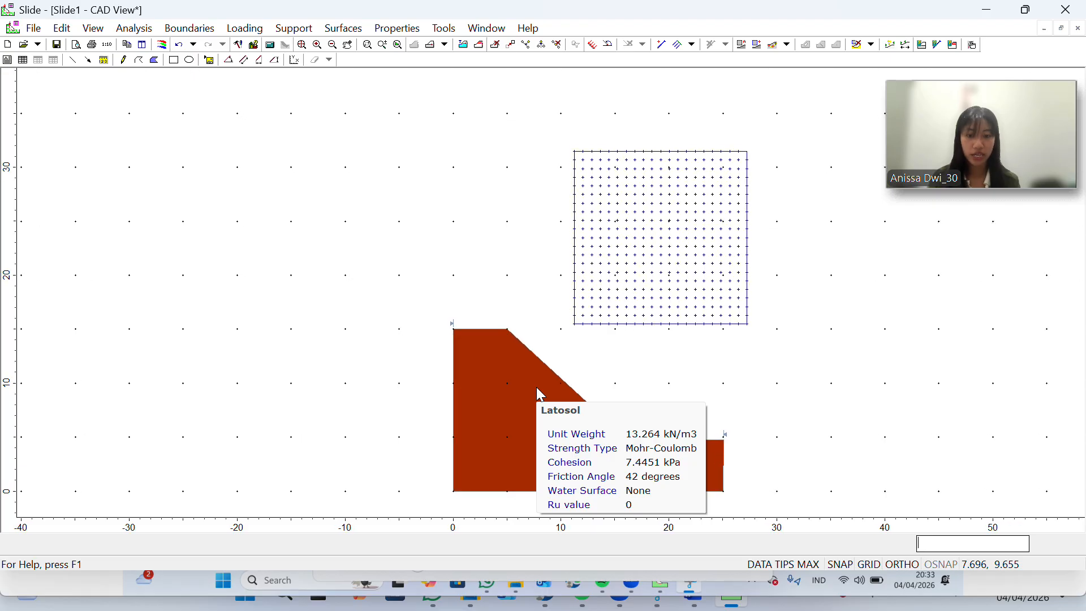
scroll(540, 394, "up", 1)
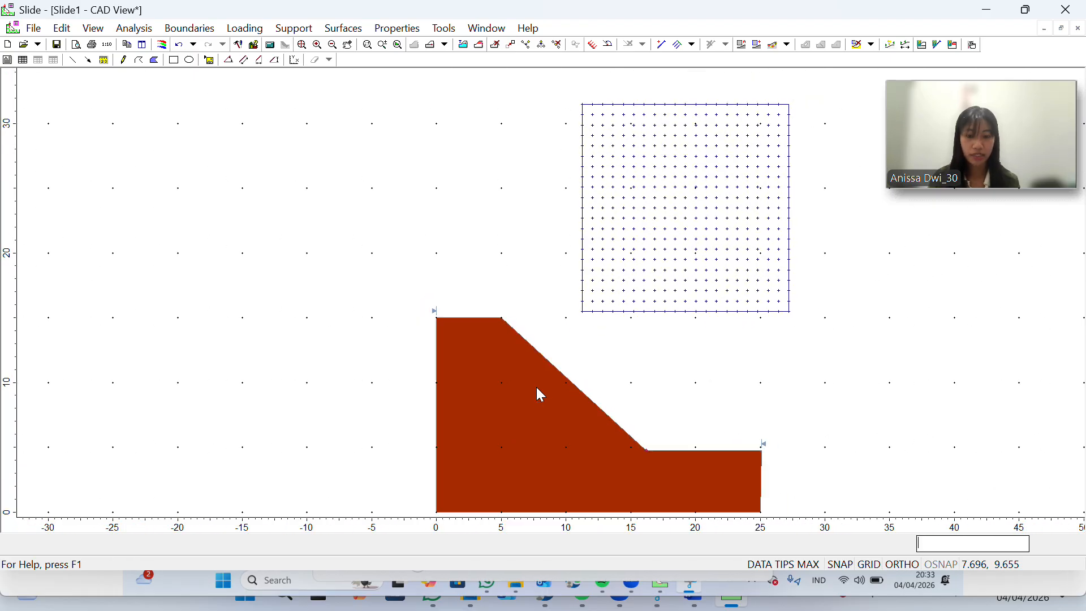
right_click(497, 423)
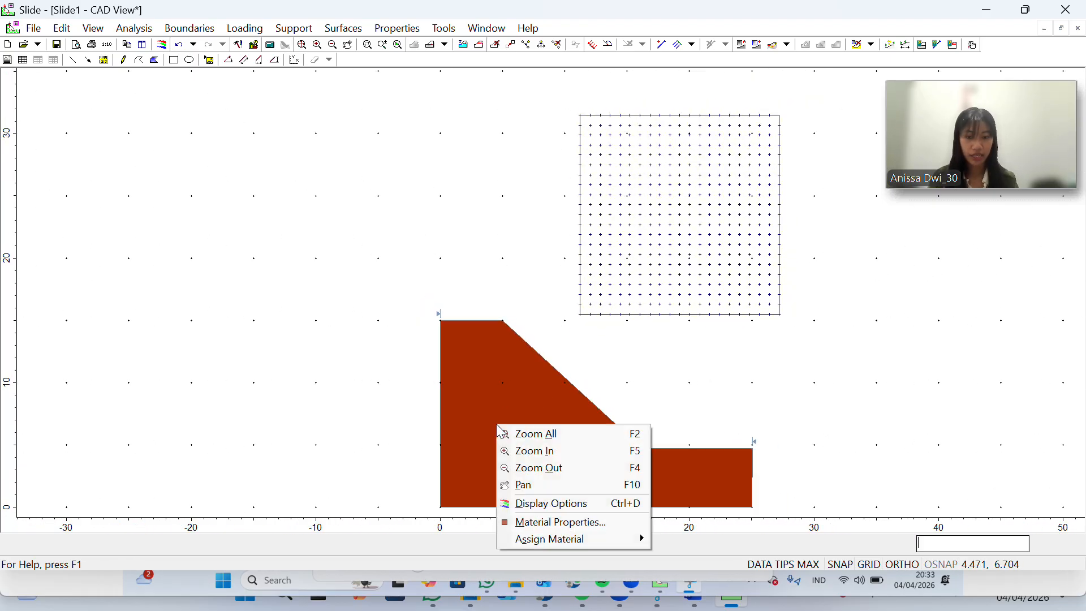
mouse_move(550, 541)
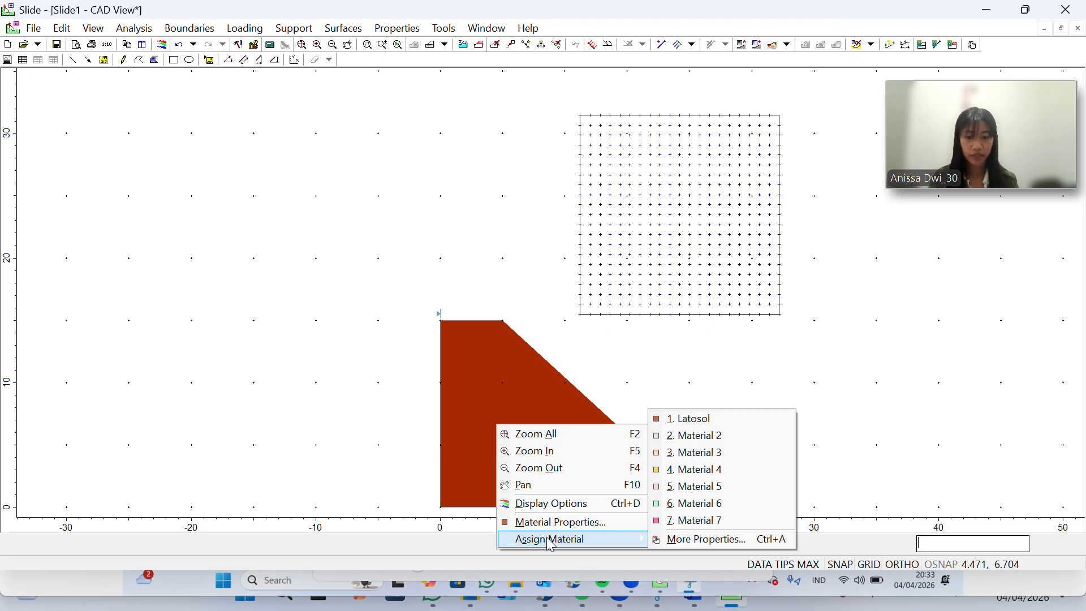
left_click(705, 419)
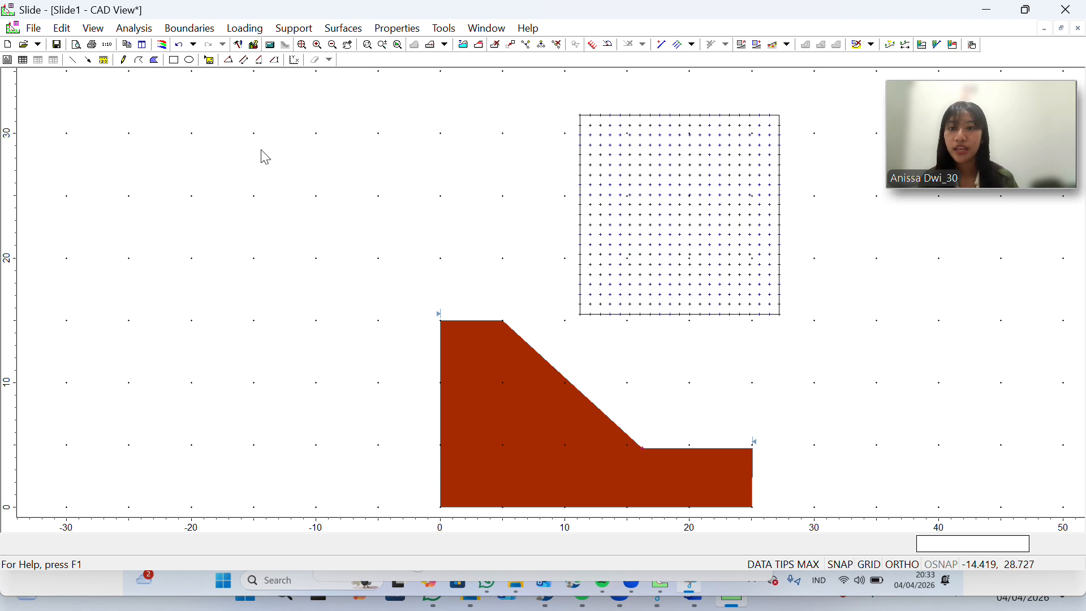
- Compute the slope model, saving it under the new name Slide1 acara 6 fix as a compressed Slide file without replacing an existing file
left_click(136, 28)
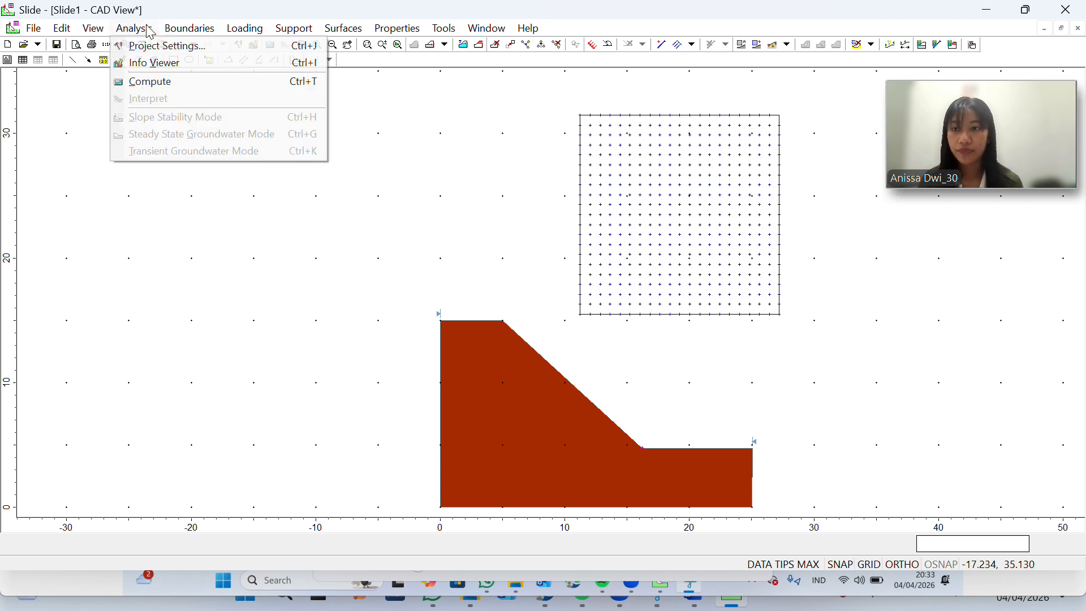
left_click(181, 86)
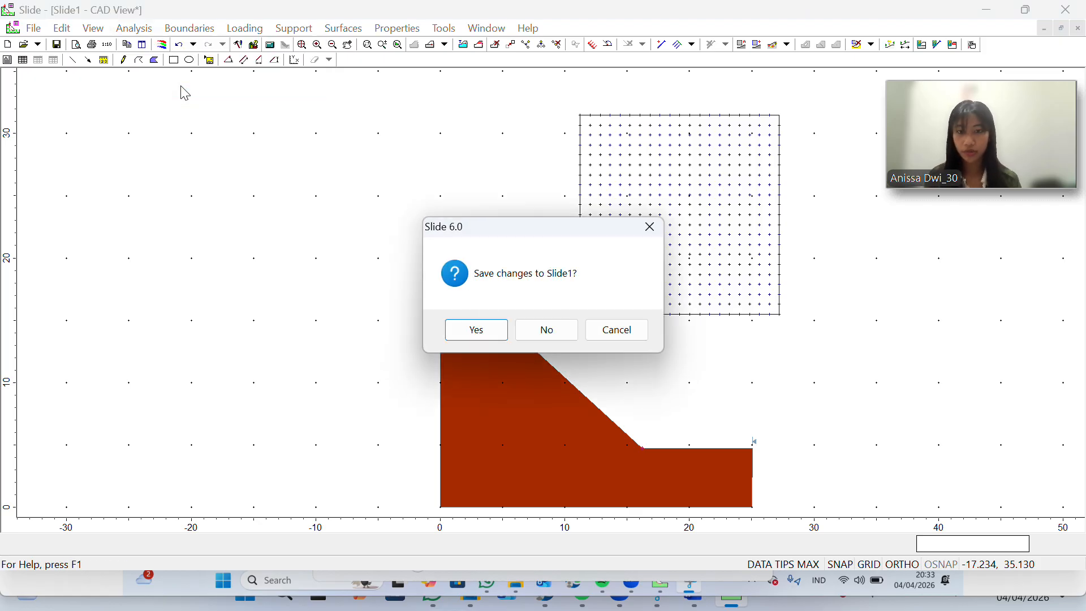
left_click(478, 333)
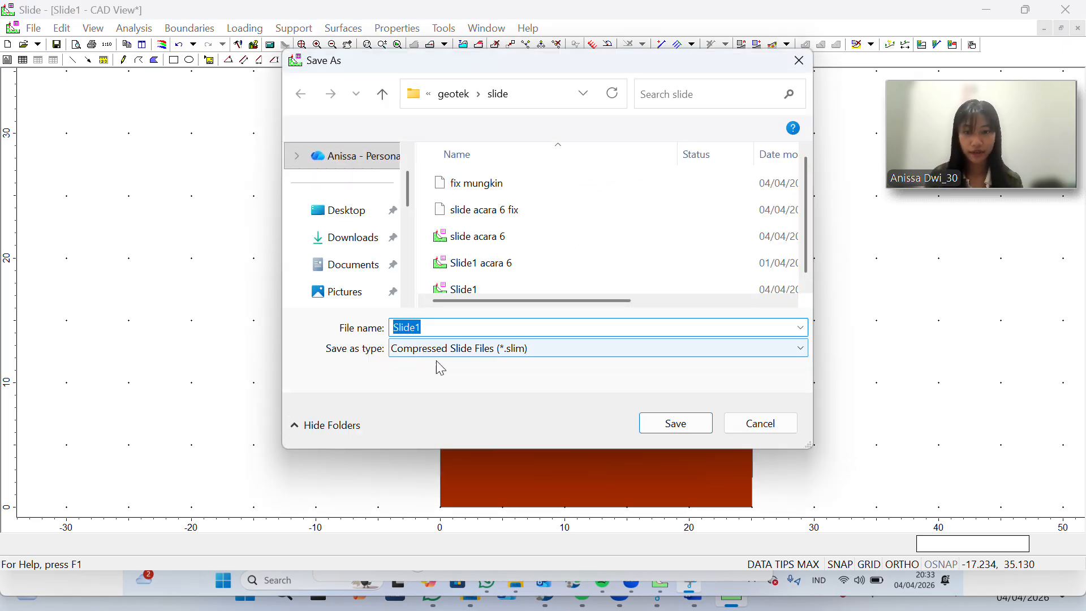
left_click(463, 322)
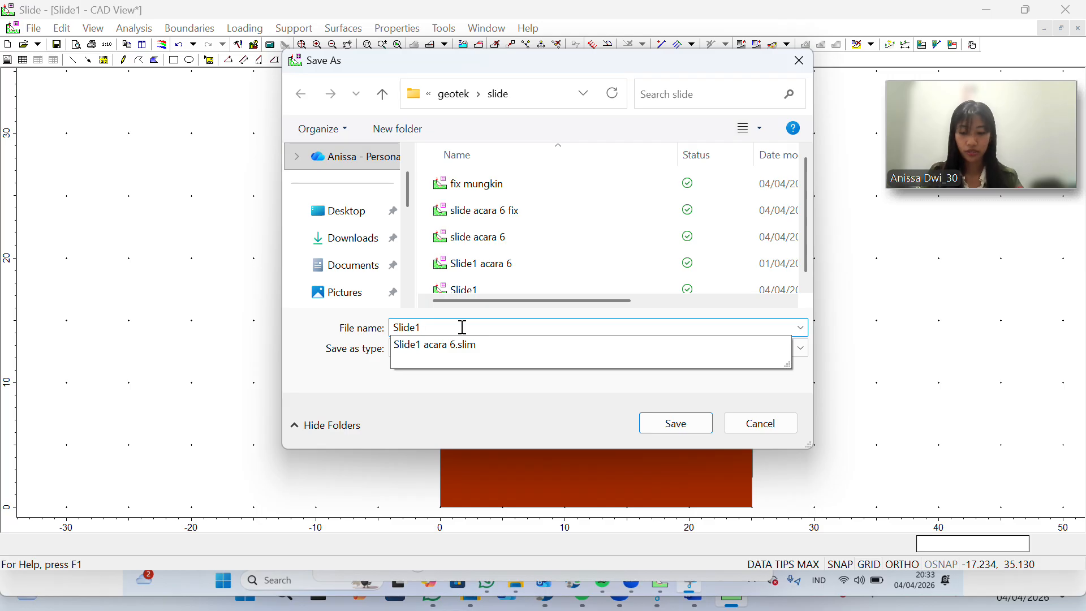
type("avcara")
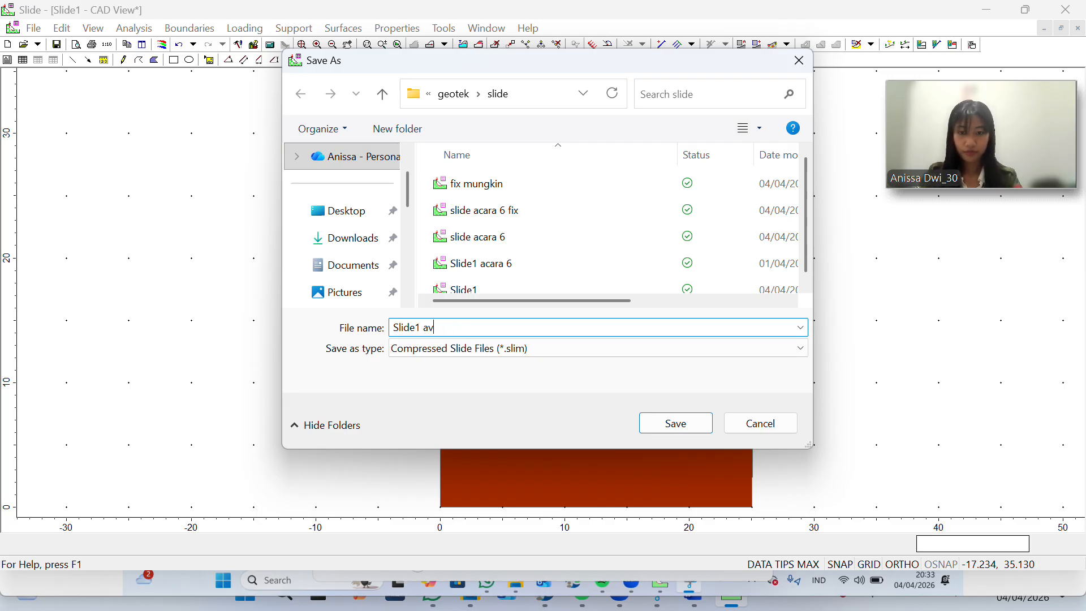
key("BackSpace")
type("cara")
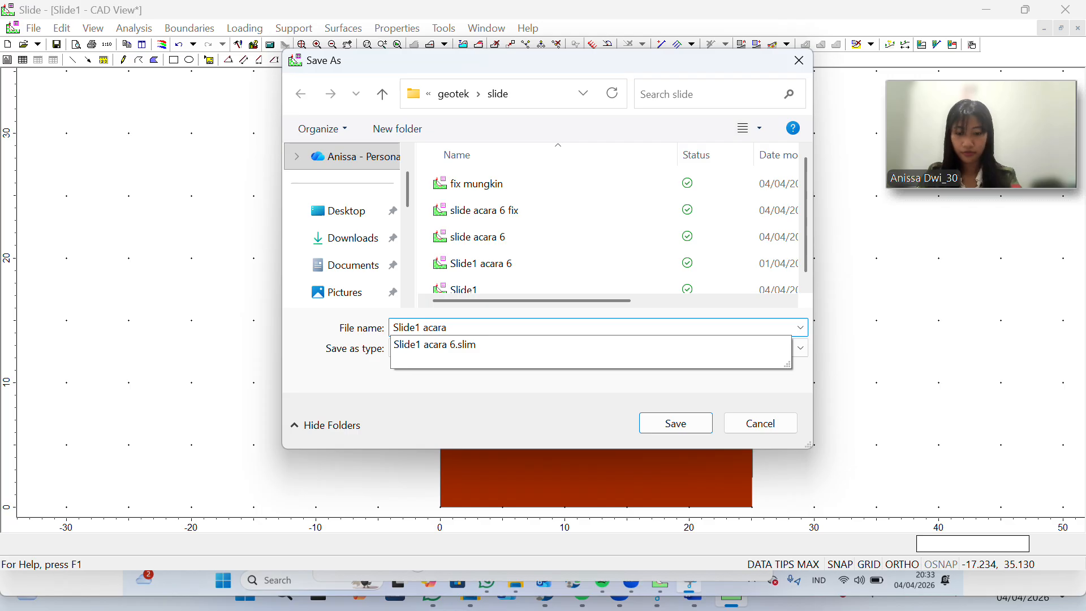
type(" 6")
left_click(463, 328)
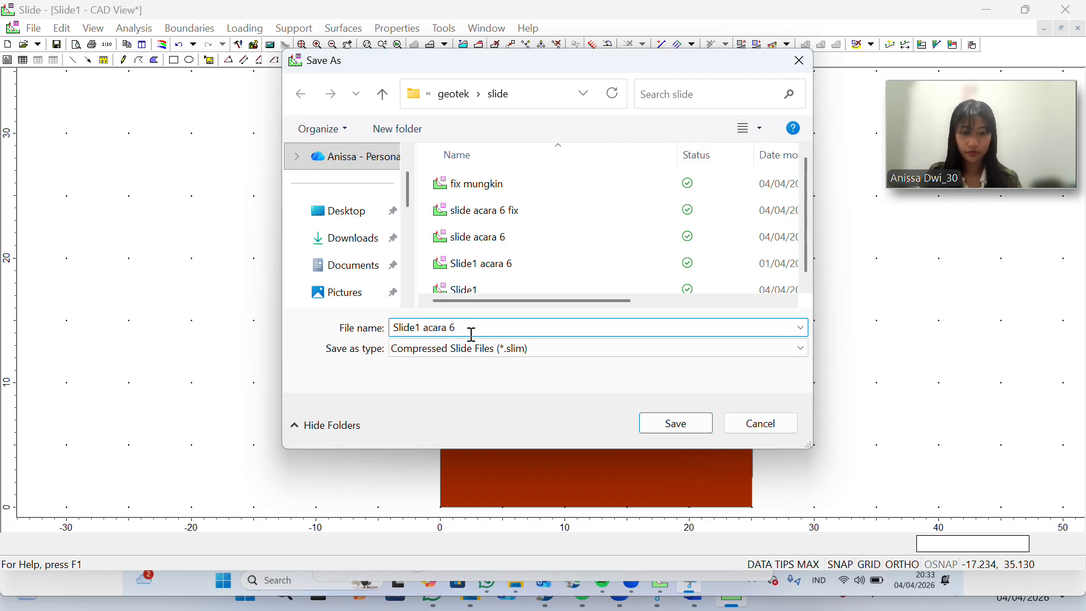
left_click(652, 431)
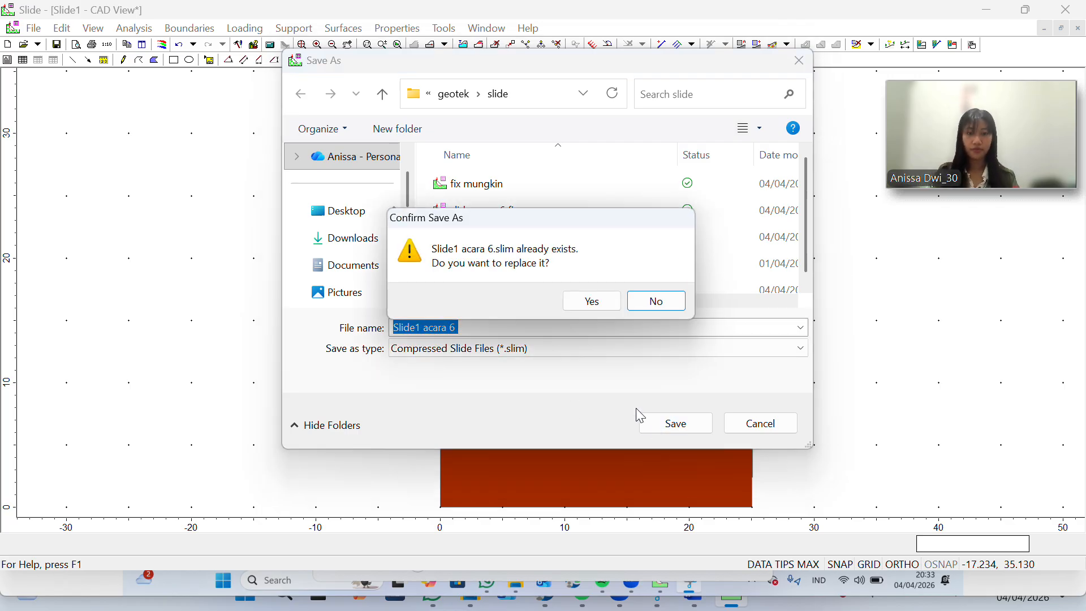
left_click(640, 308)
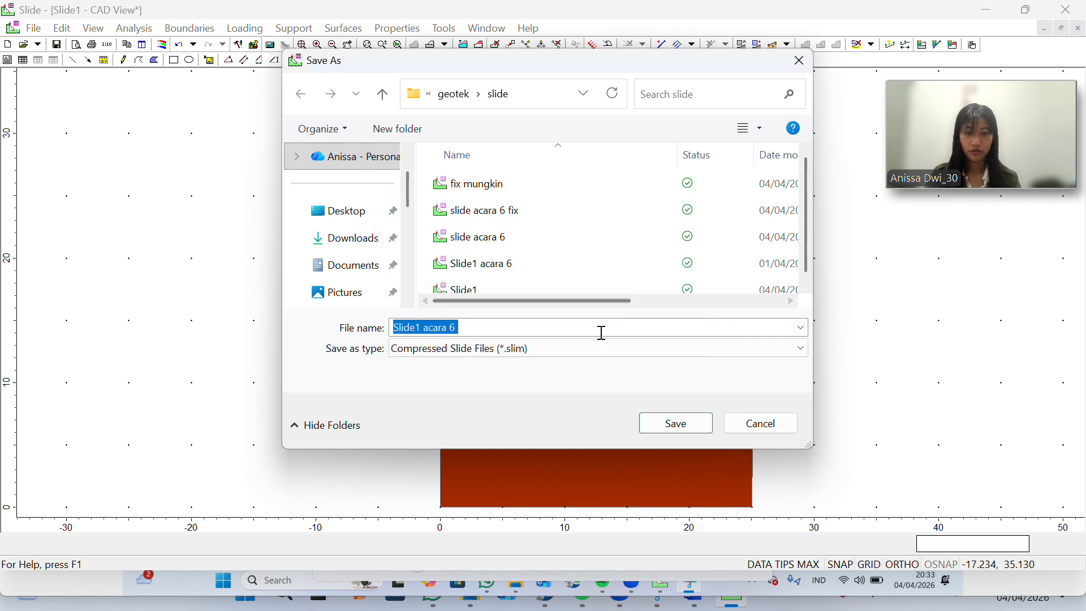
left_click(602, 333)
type("fix")
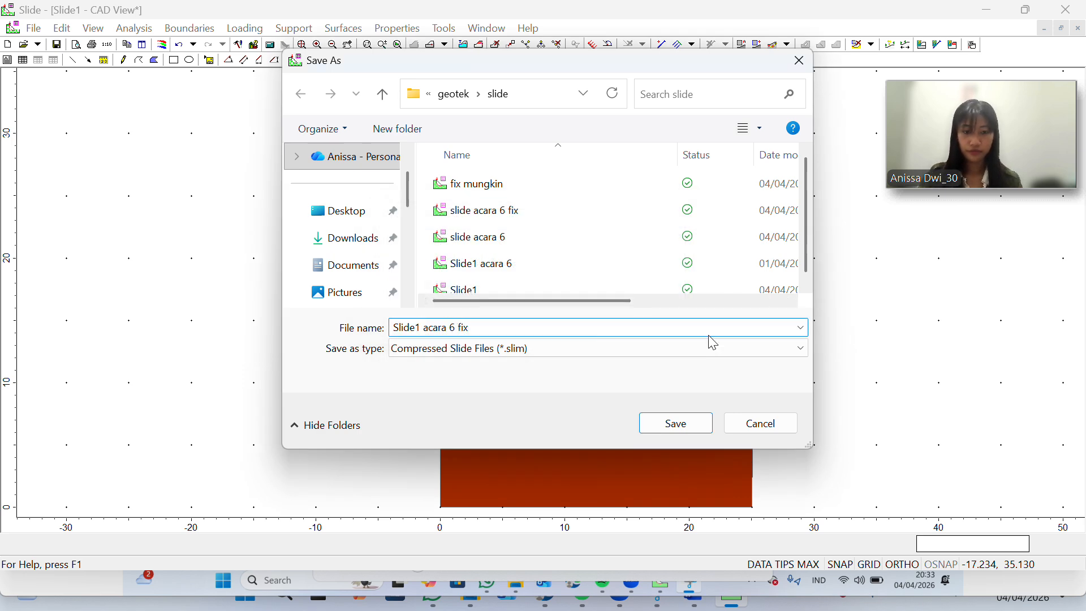
left_click(691, 426)
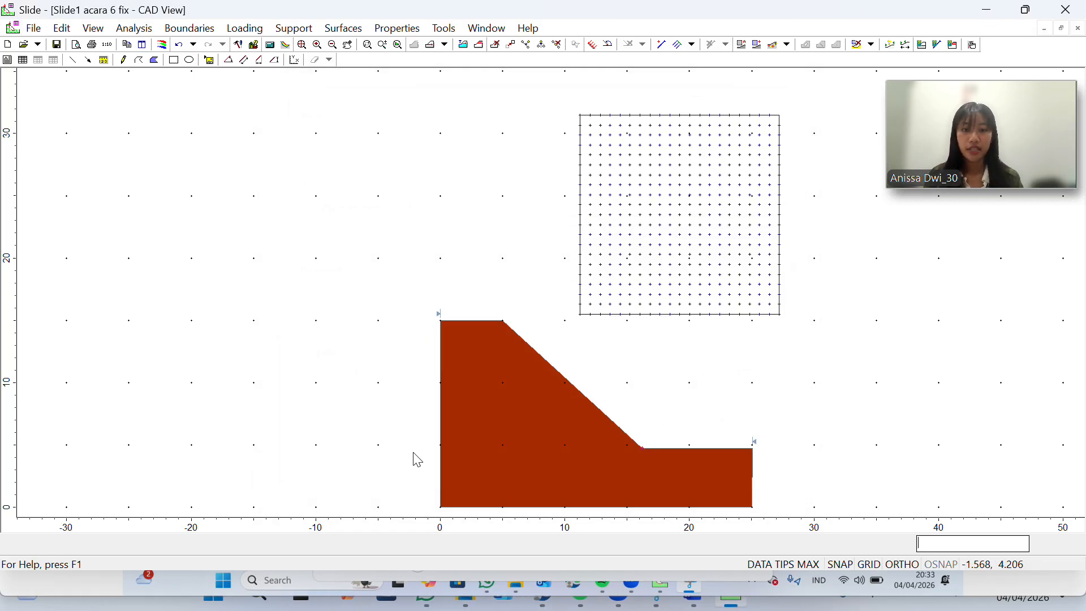
- Open the computed results in SlideInterpret and restore its window to a smaller floating size over the model
left_click(122, 25)
left_click(179, 106)
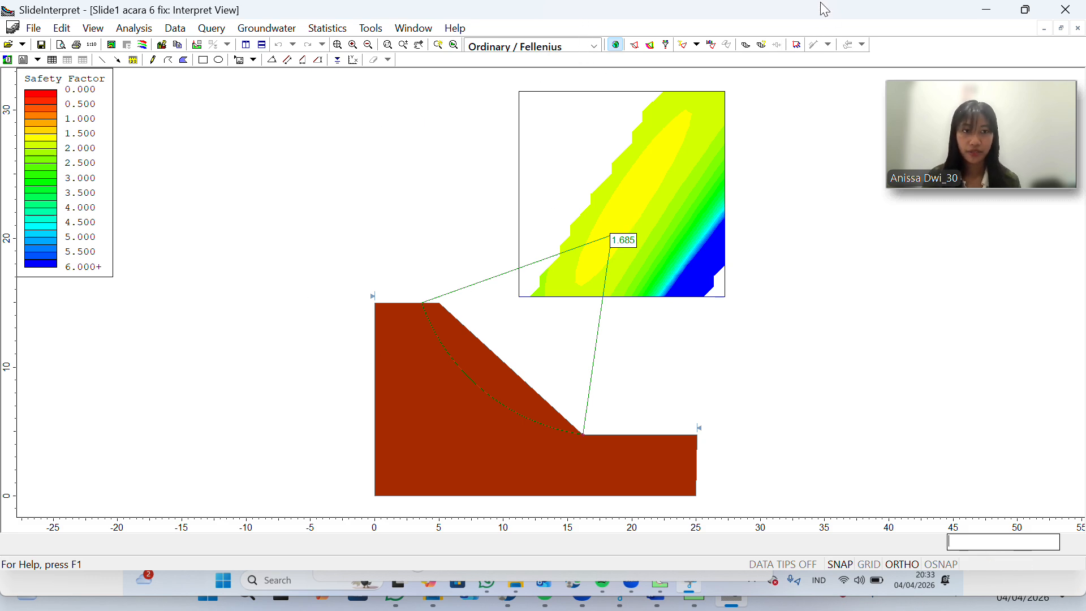
left_click_drag(825, 9, 646, 101)
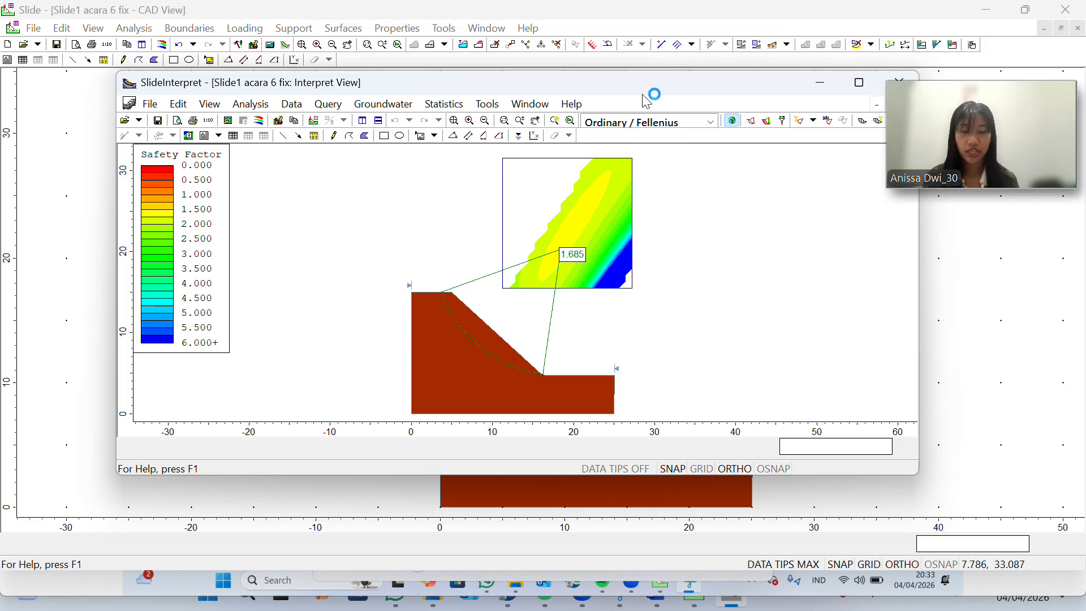
- For the Ordinary / Fellenius method, display all slip surfaces and the slices of the critical surface
left_click(713, 122)
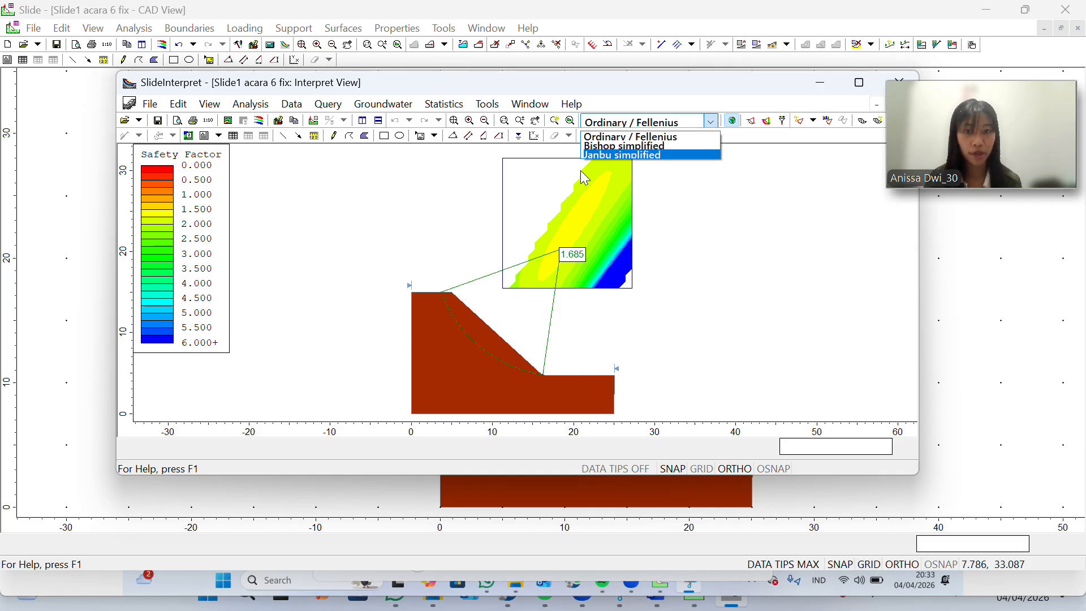
left_click(639, 137)
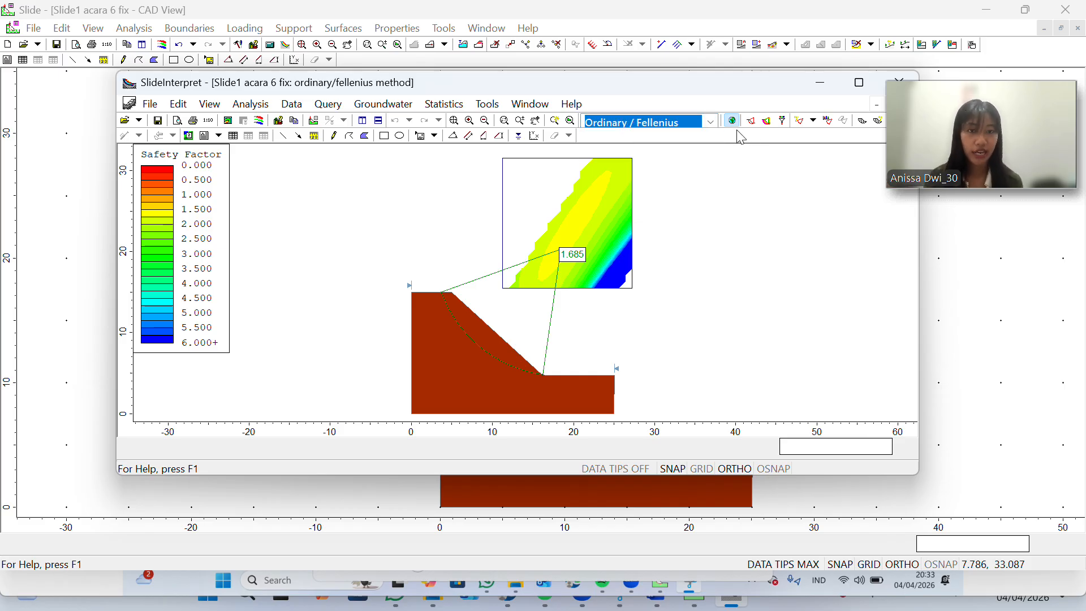
left_click(767, 122)
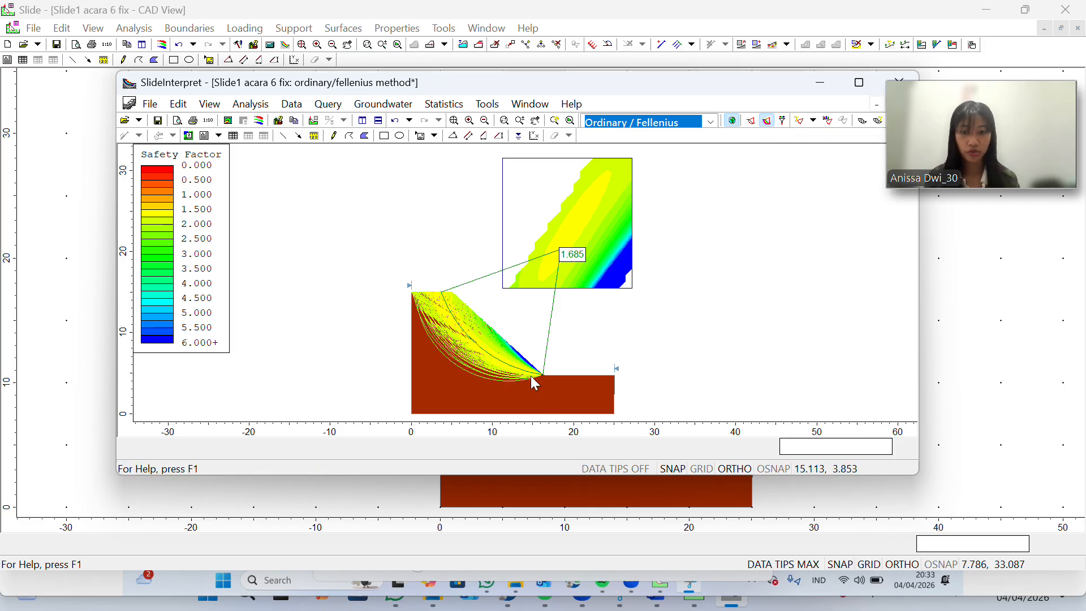
left_click(862, 123)
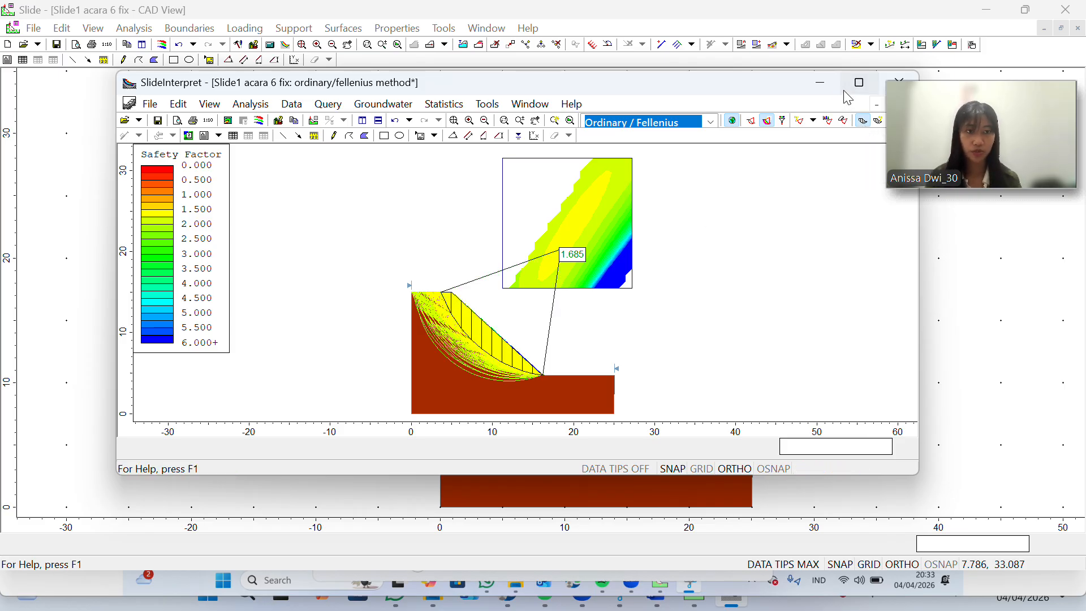
- Maximize the results window and relocate the Safety Factor legend to the Bottom Right of the view
left_click(859, 83)
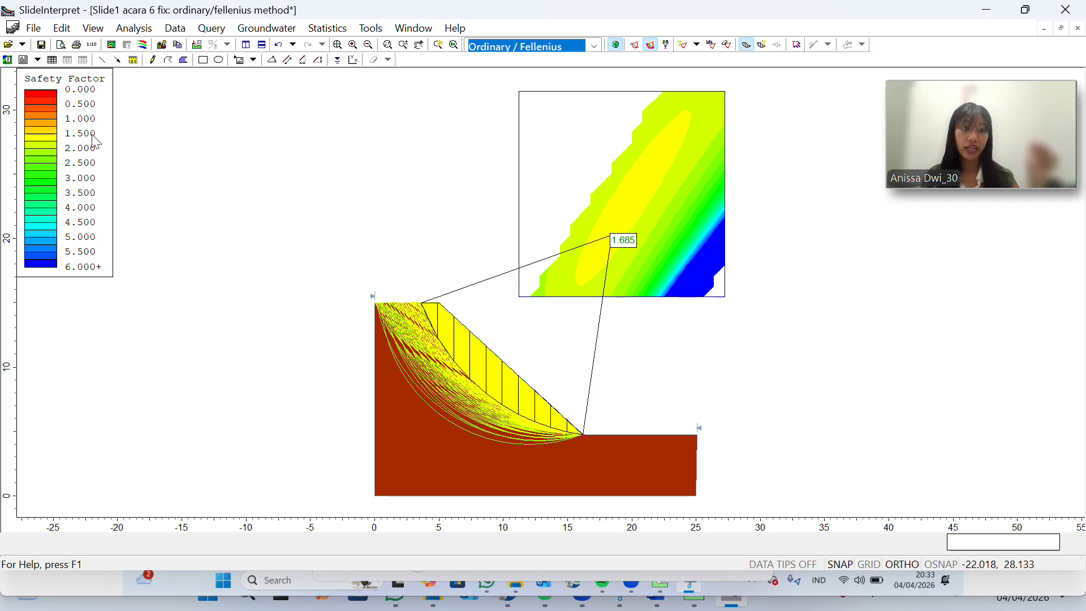
right_click(64, 80)
mouse_move(102, 144)
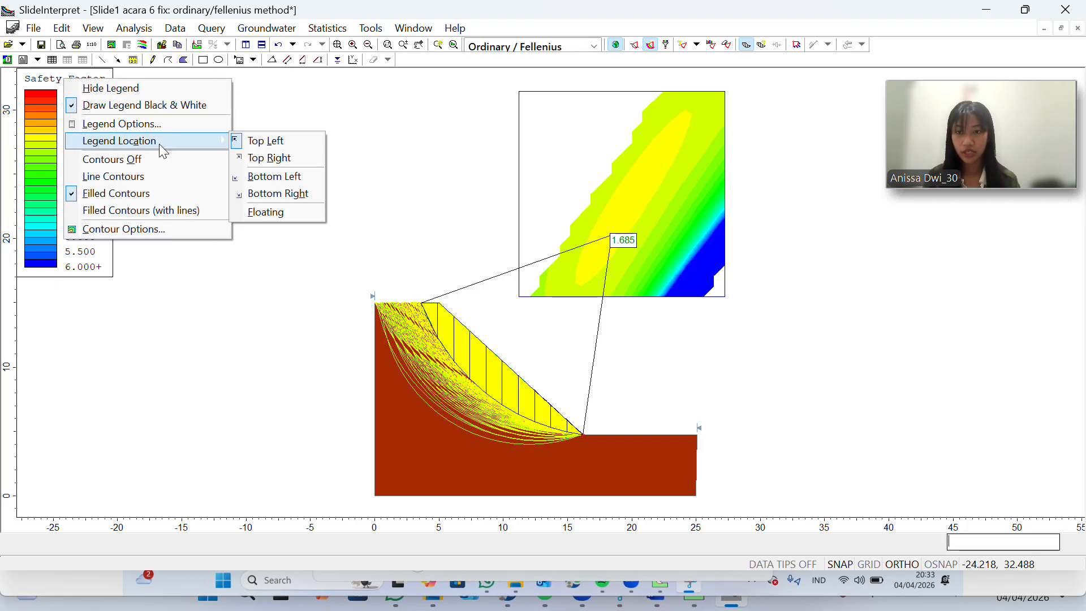
left_click(280, 195)
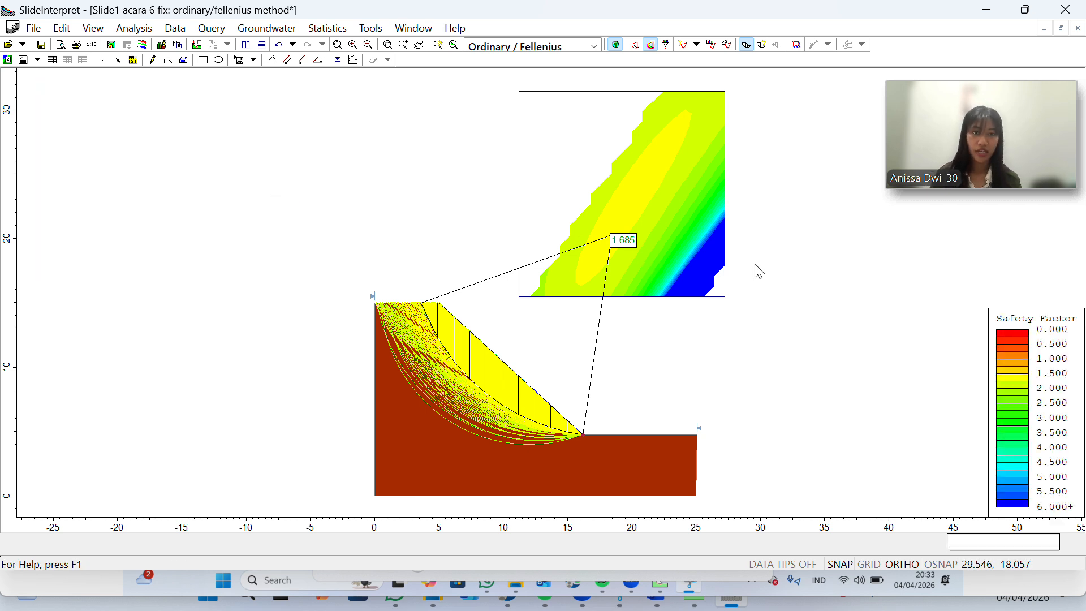
- Insert a soil property table in the empty area beside the slope, between the model and the legend
left_click(53, 61)
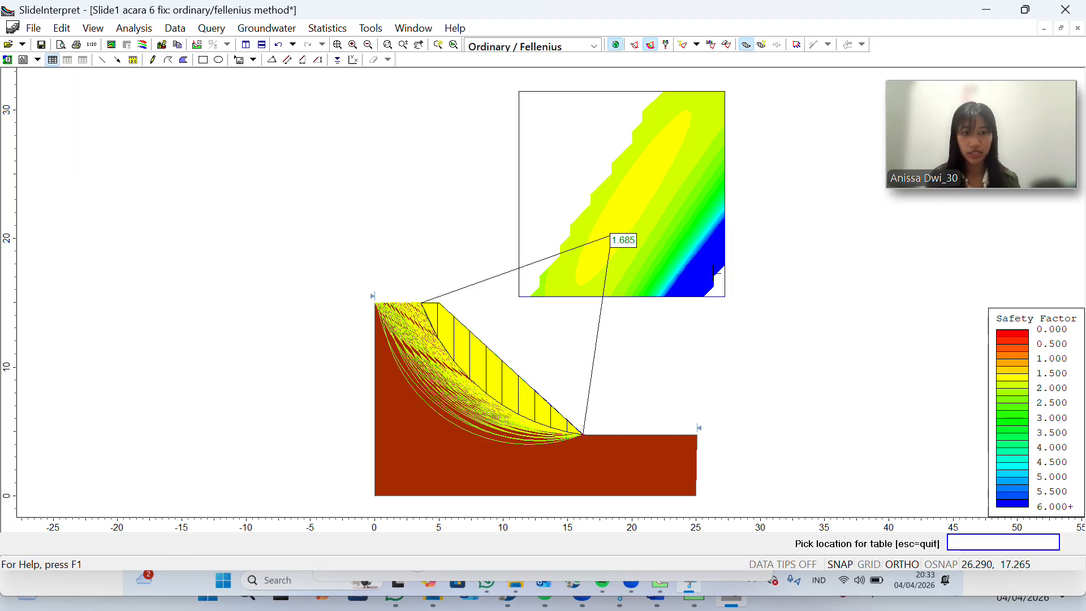
left_click(707, 322)
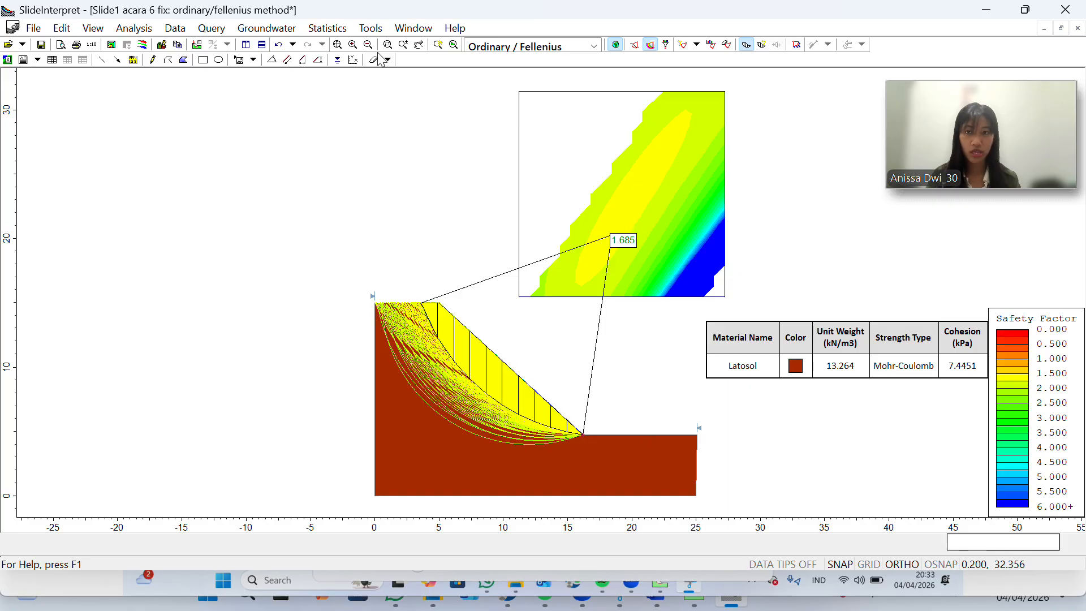
left_click(419, 44)
mouse_move(459, 179)
left_mouse_down()
mouse_move(252, 183)
mouse_move(283, 176)
left_mouse_up()
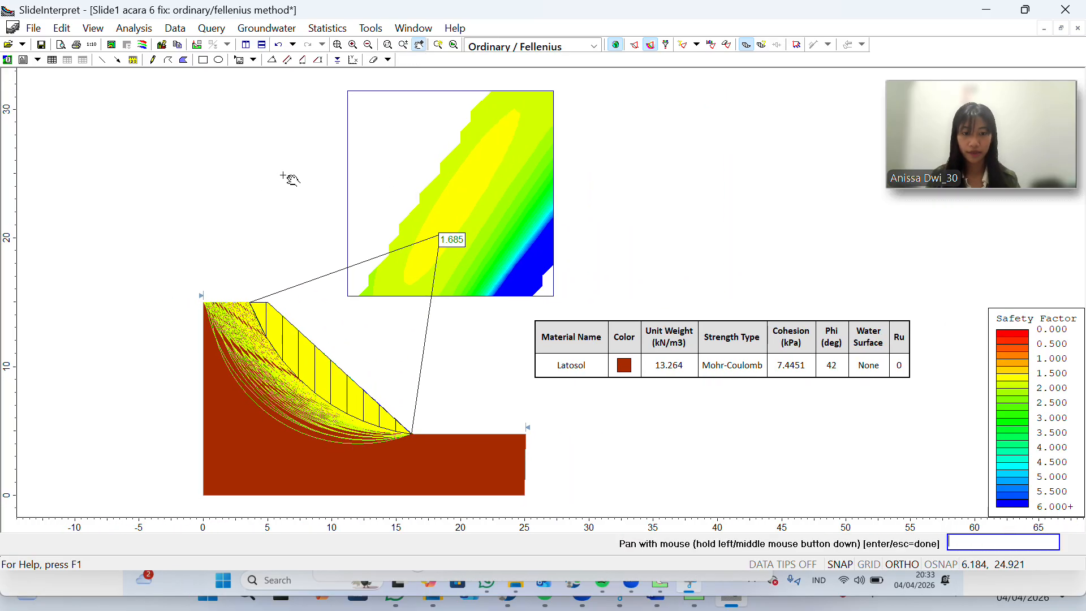
left_click(419, 45)
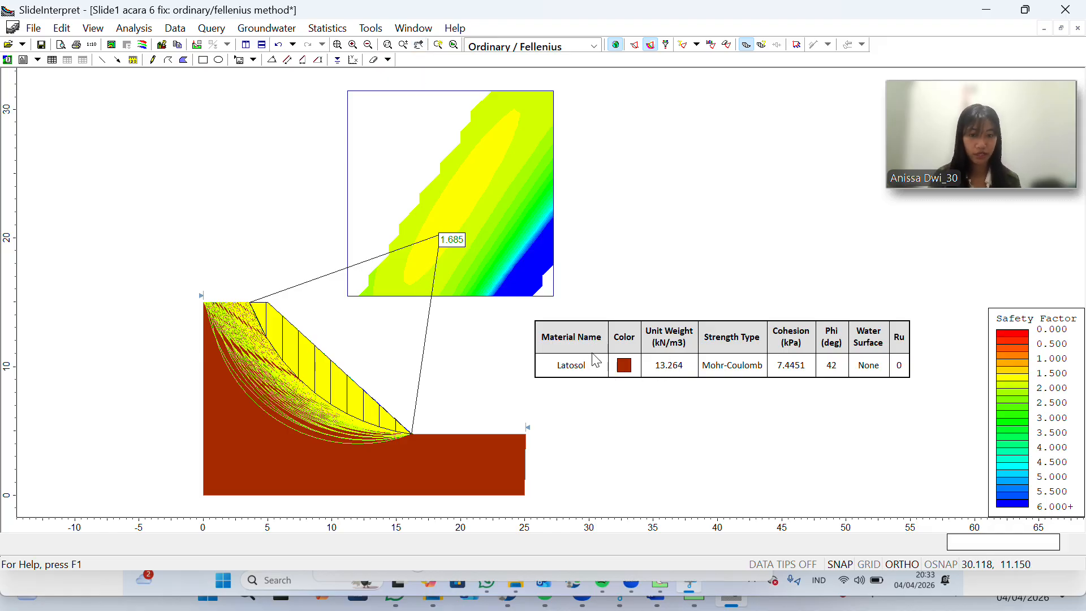
- Open the soil property table's formatting and centre its anchor alignment both horizontally and vertically
right_click(601, 368)
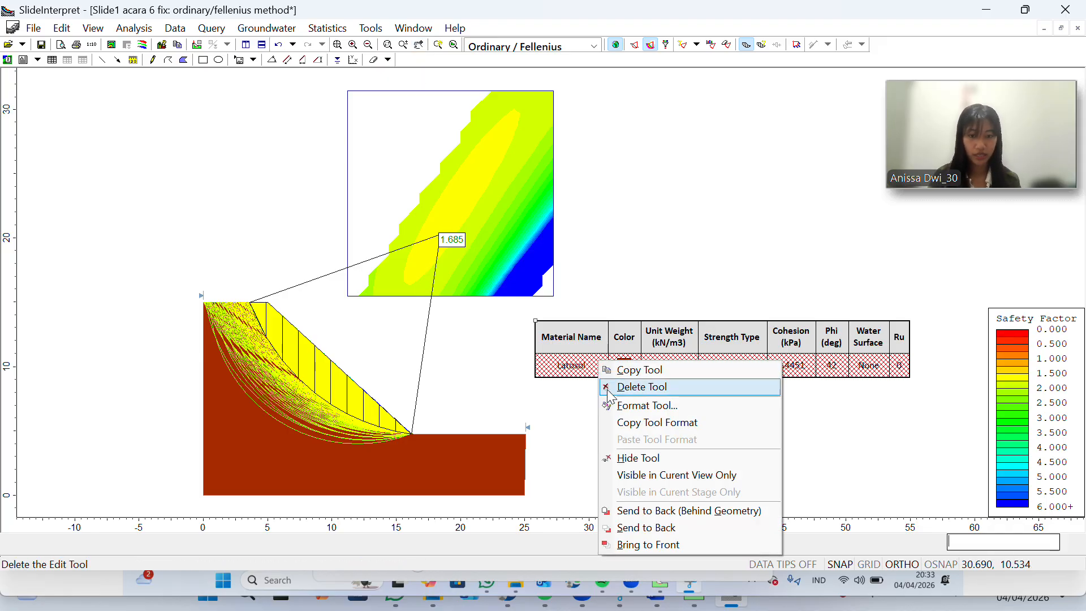
left_click(644, 407)
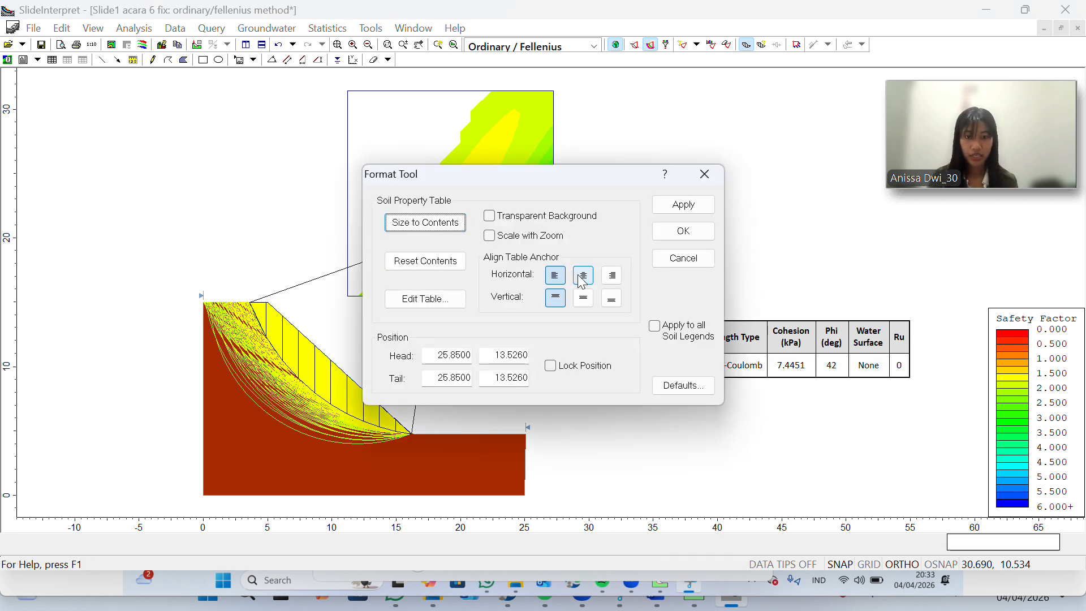
left_click(583, 275)
left_click(584, 298)
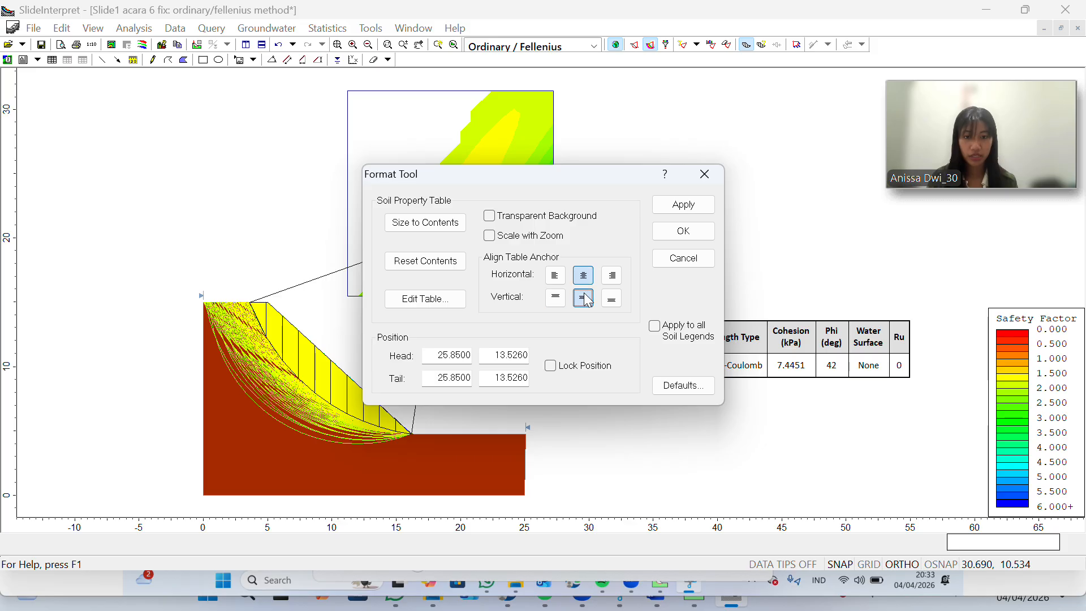
- Set the soil property table's font to Times New Roman and apply the table formatting
left_click(446, 300)
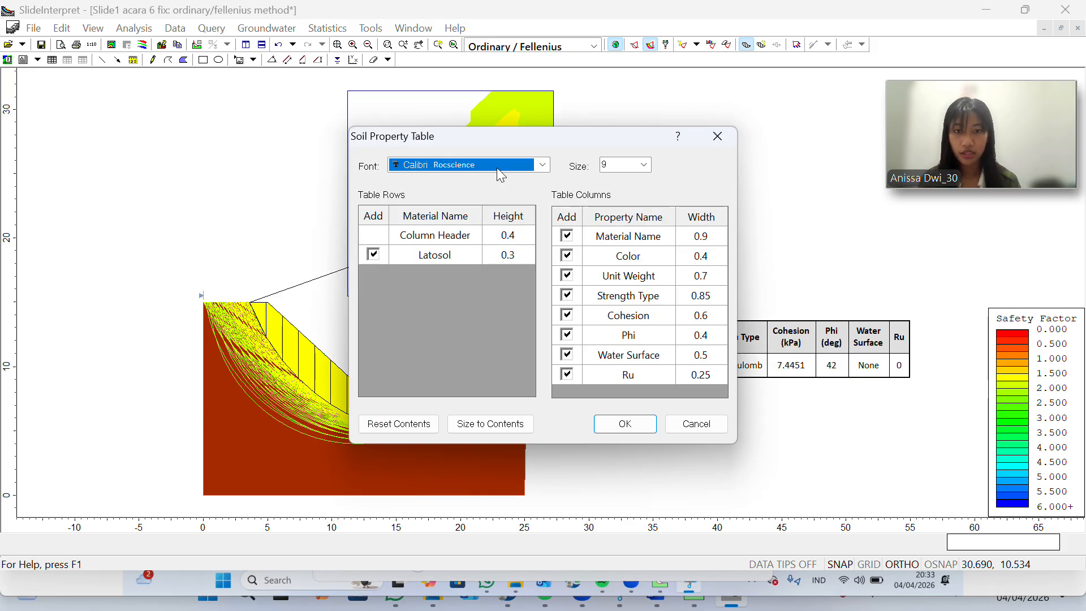
left_click(497, 165)
left_click(493, 165)
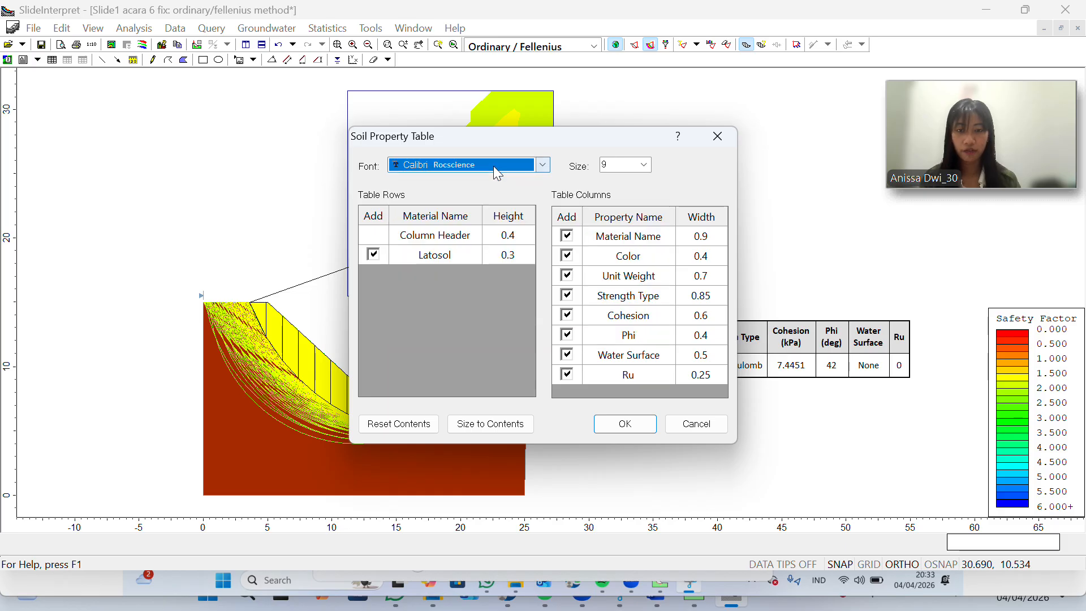
key("t")
key("t")
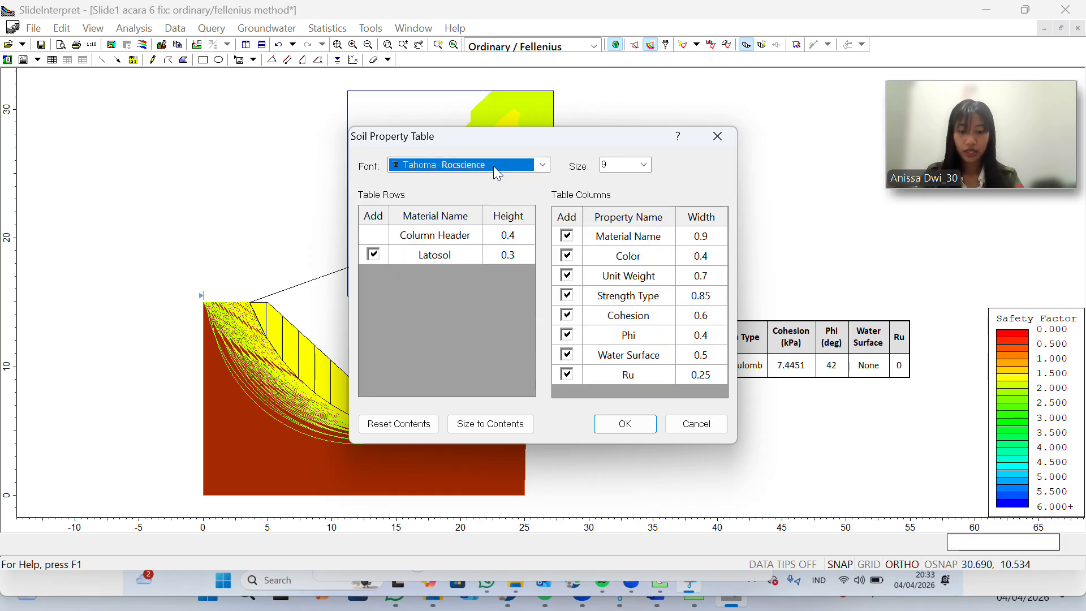
left_click(495, 168)
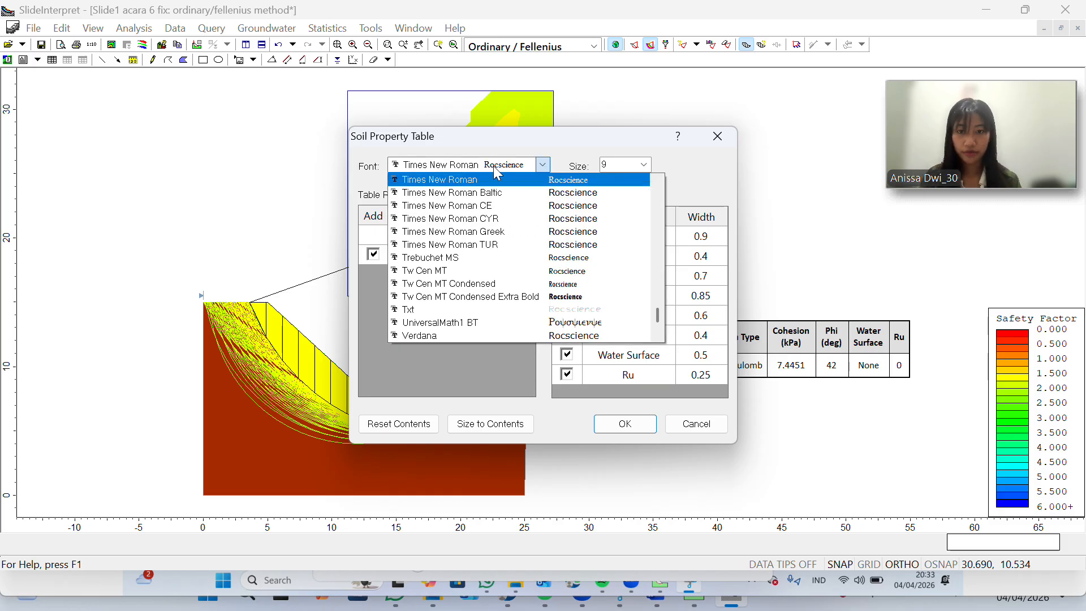
left_click(475, 181)
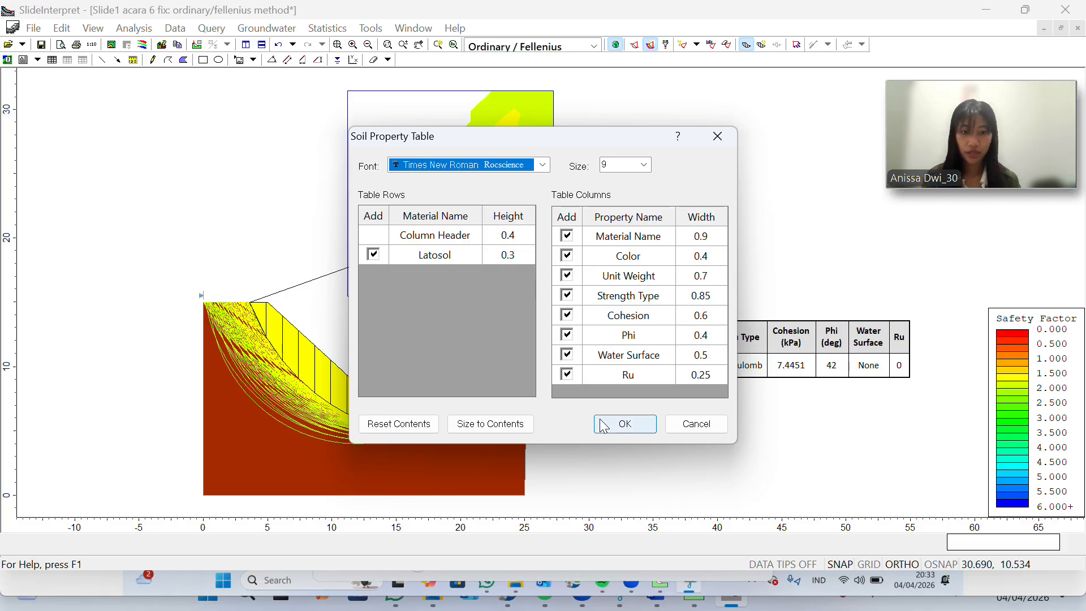
left_click(615, 428)
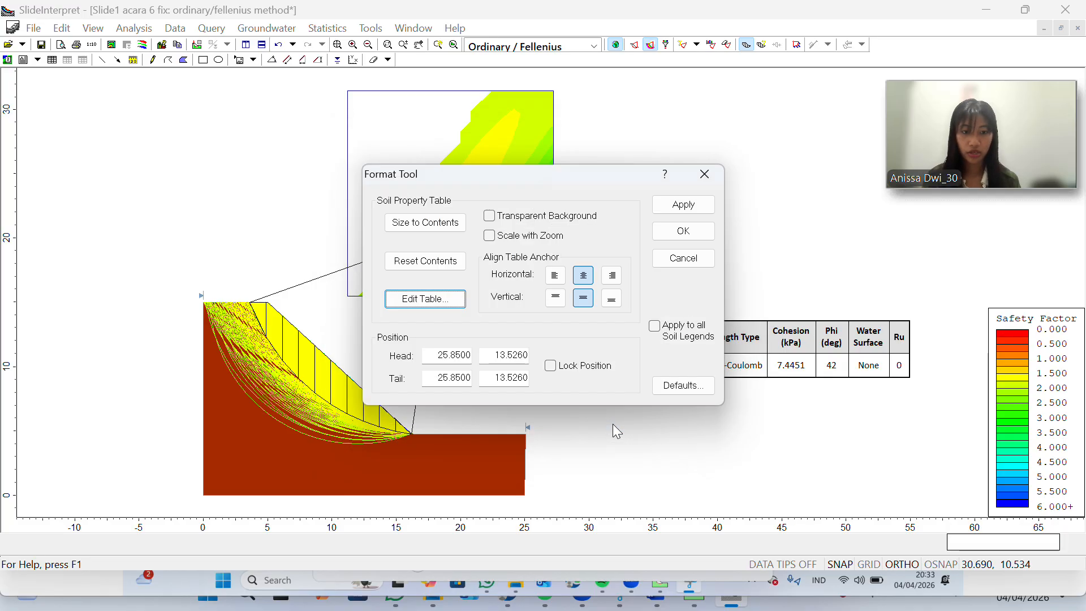
left_click(685, 207)
left_click(684, 231)
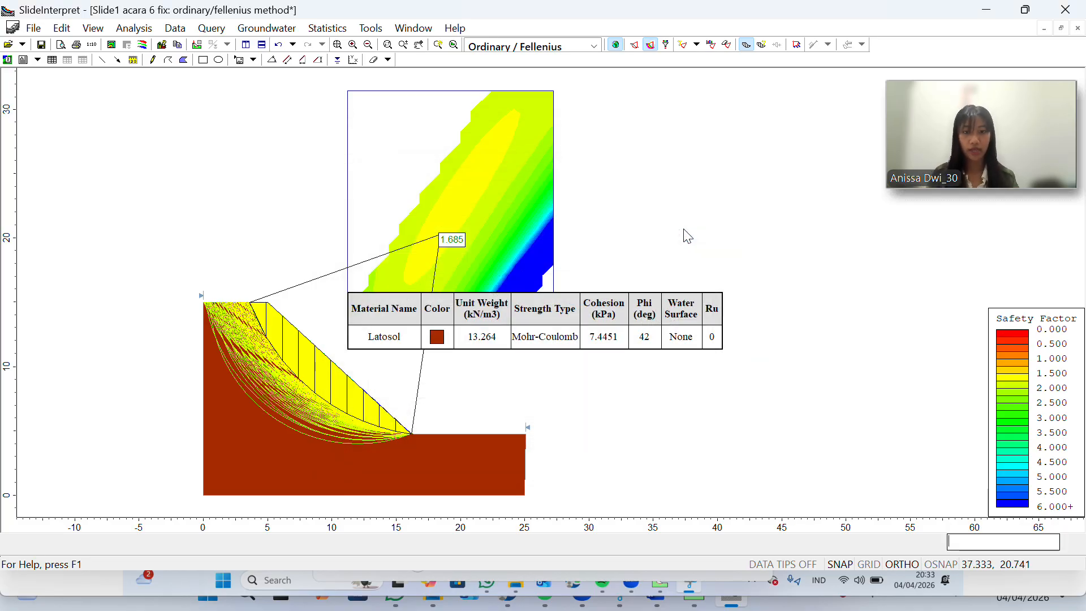
- Move the soil property table off the contour grid into the empty space between the slope and the legend
left_click(627, 299)
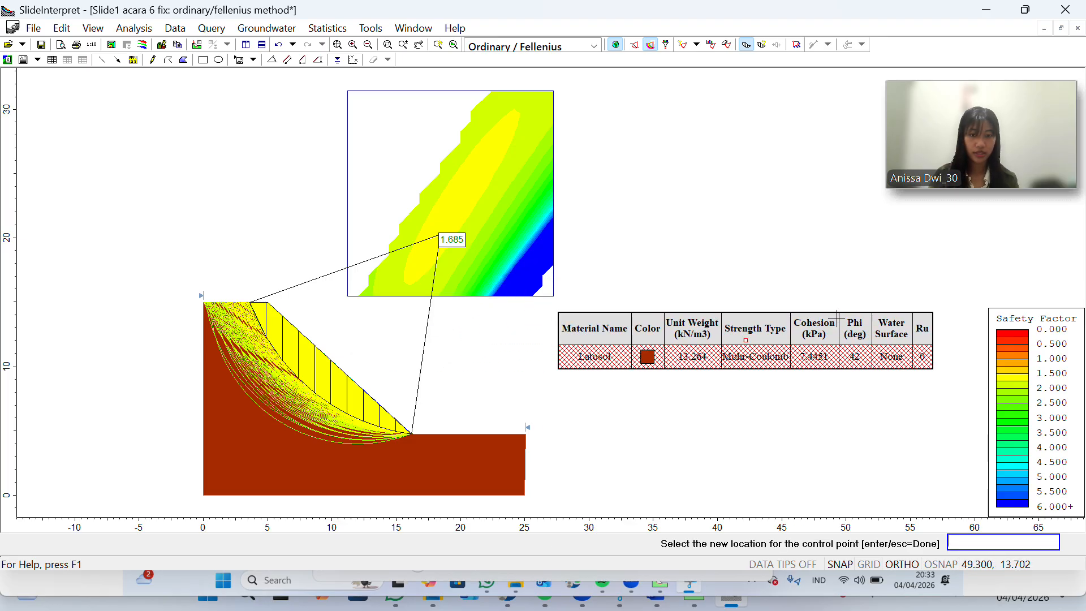
left_click(858, 319)
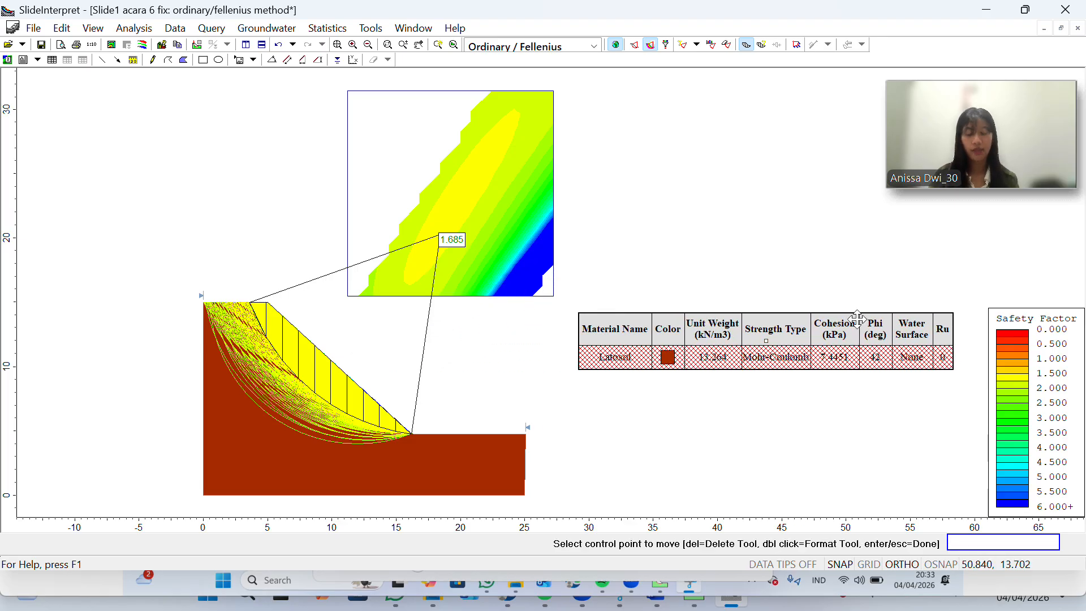
key("Escape")
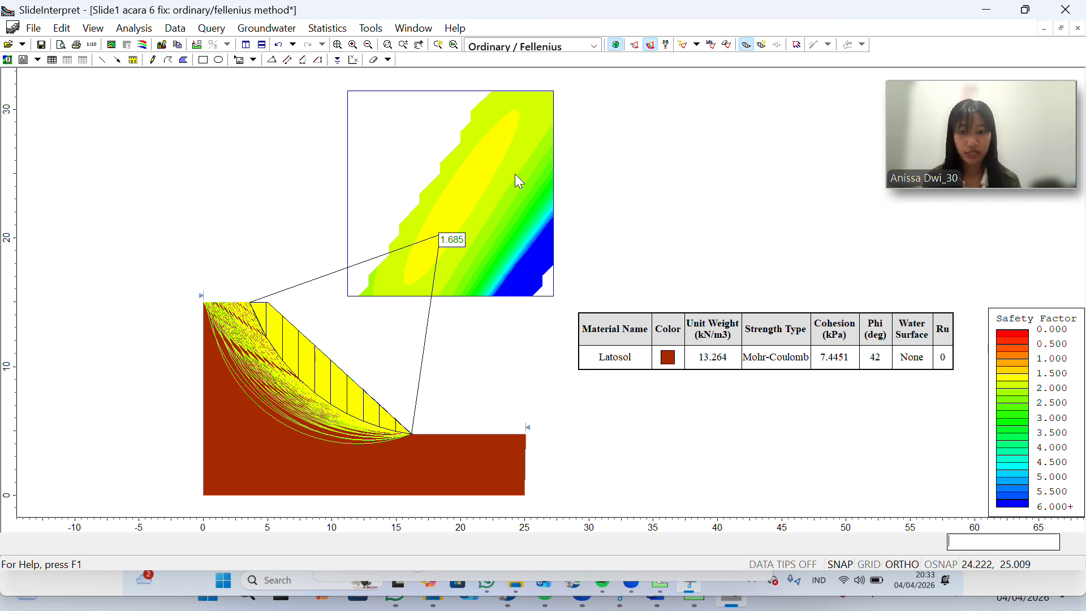
- Export the result view as a JPEG image named acara 6 fix in the slide folder
left_click(33, 28)
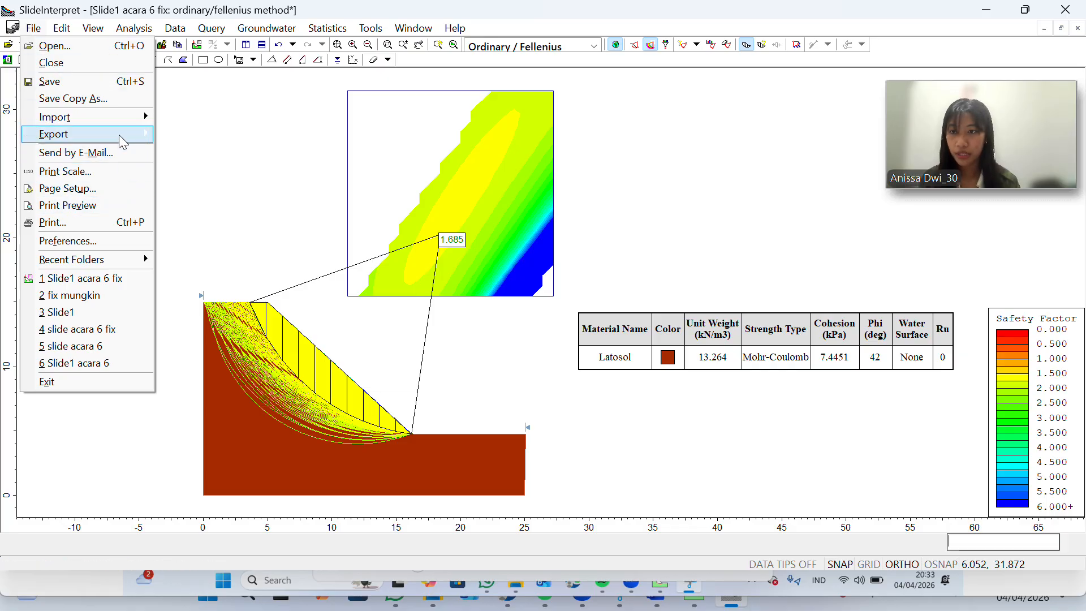
mouse_move(119, 135)
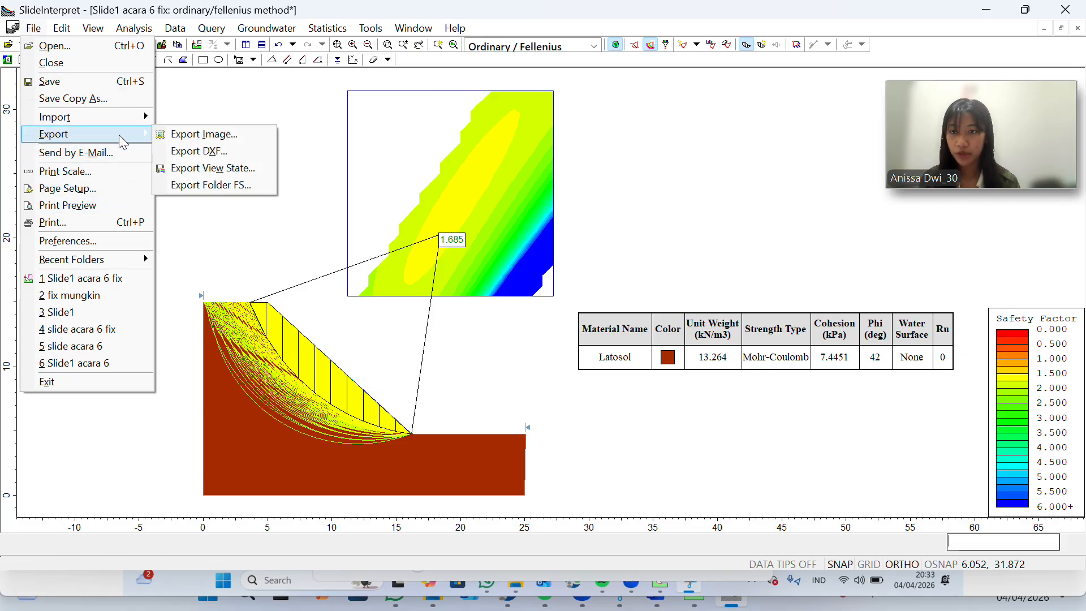
left_click(196, 136)
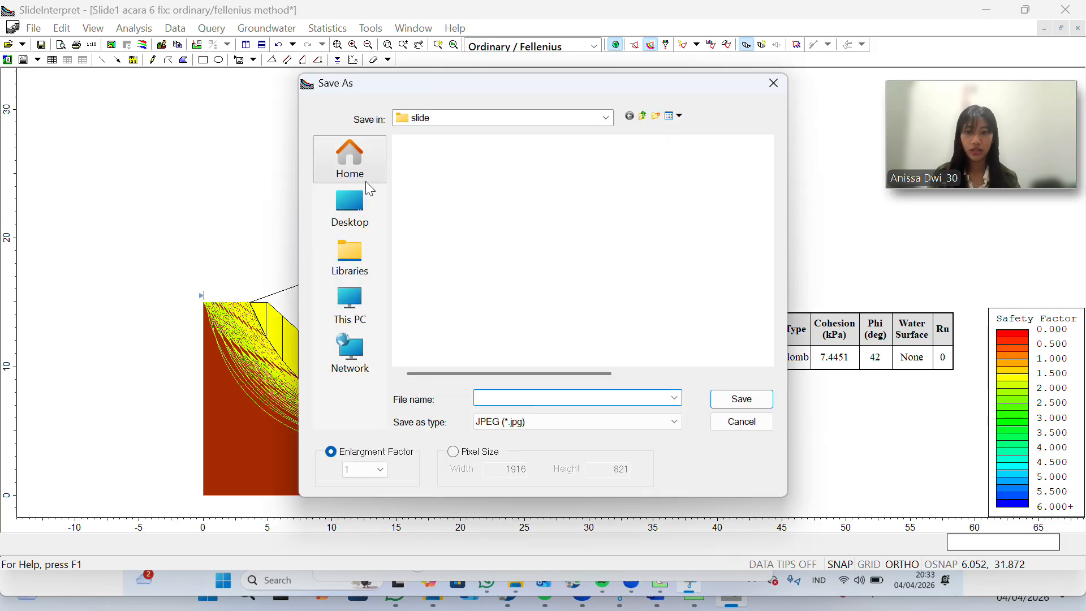
left_click(521, 398)
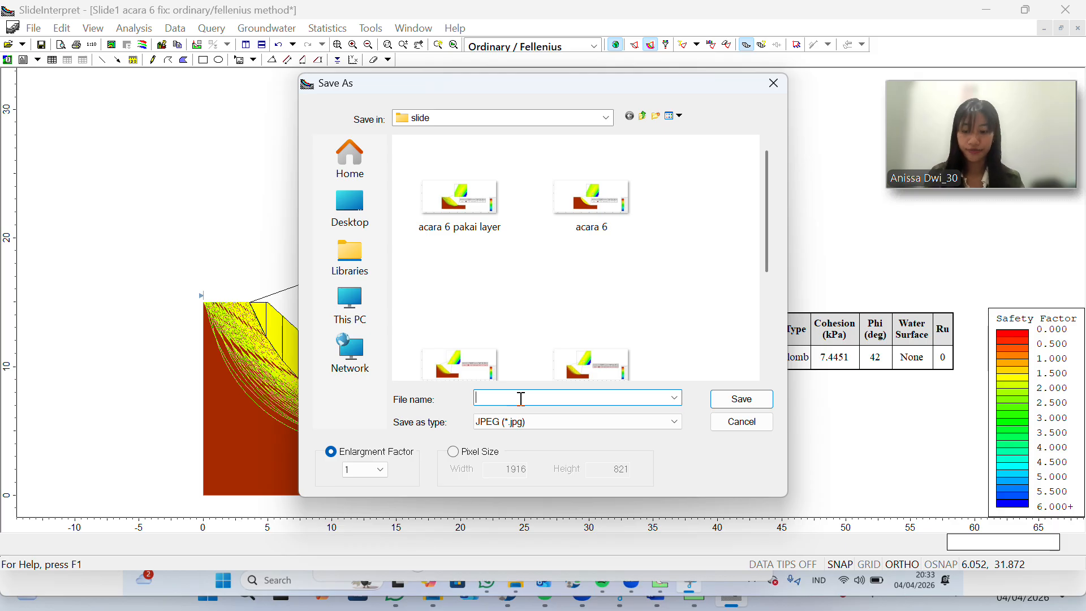
type("sile")
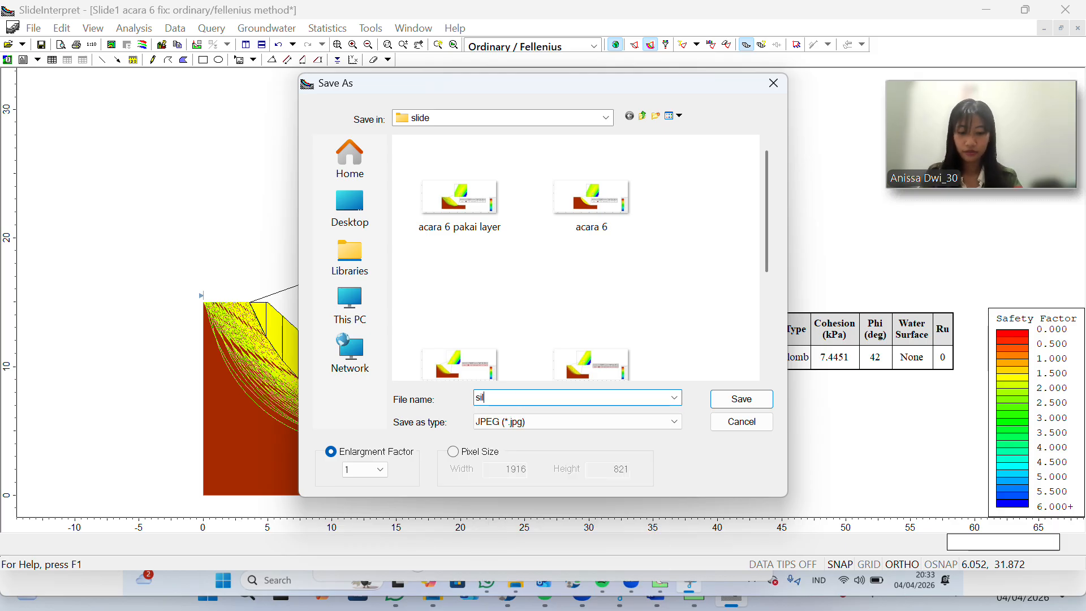
key("BackSpace")
key("BackSpace")
key("BackSpace")
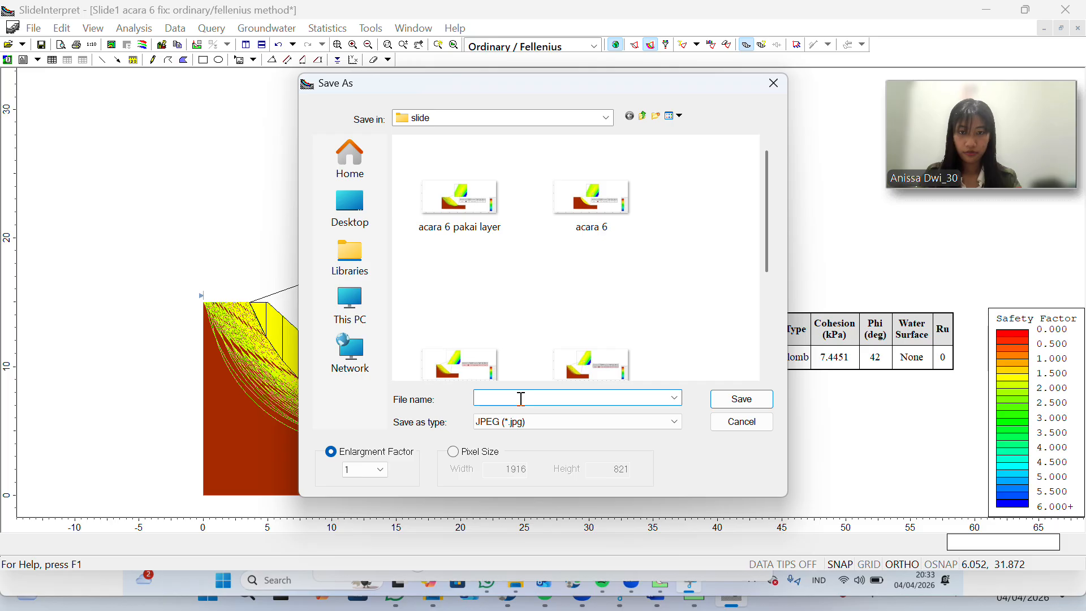
type("acara ")
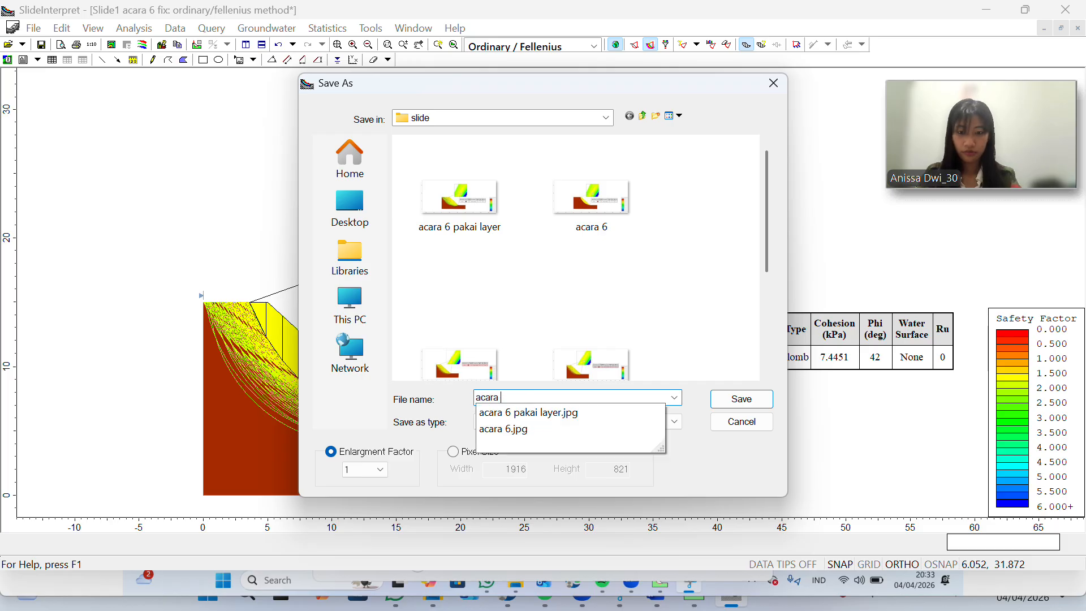
type("6")
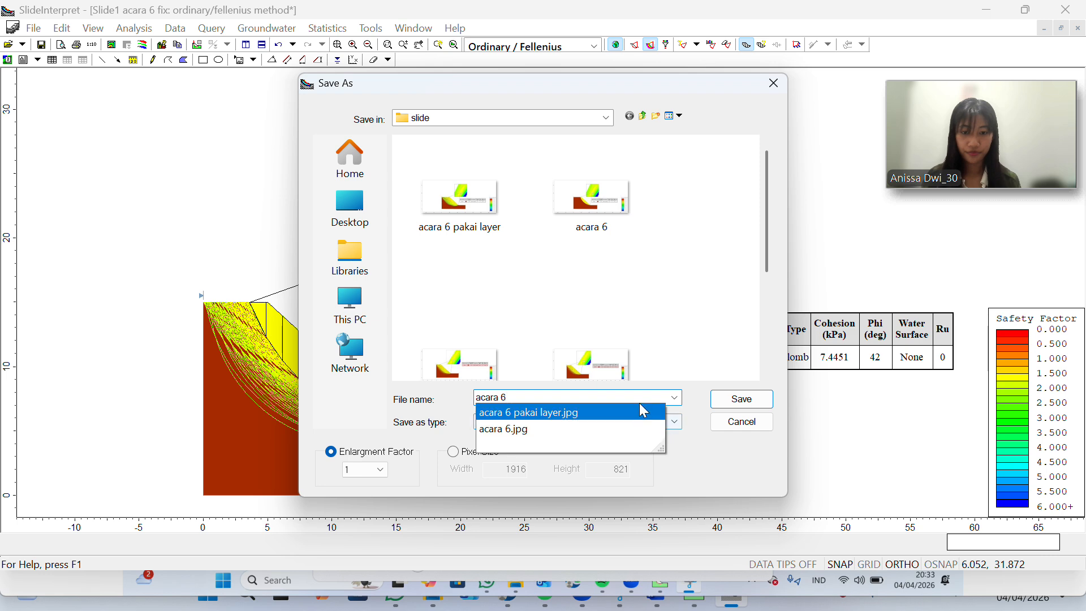
type(" fix")
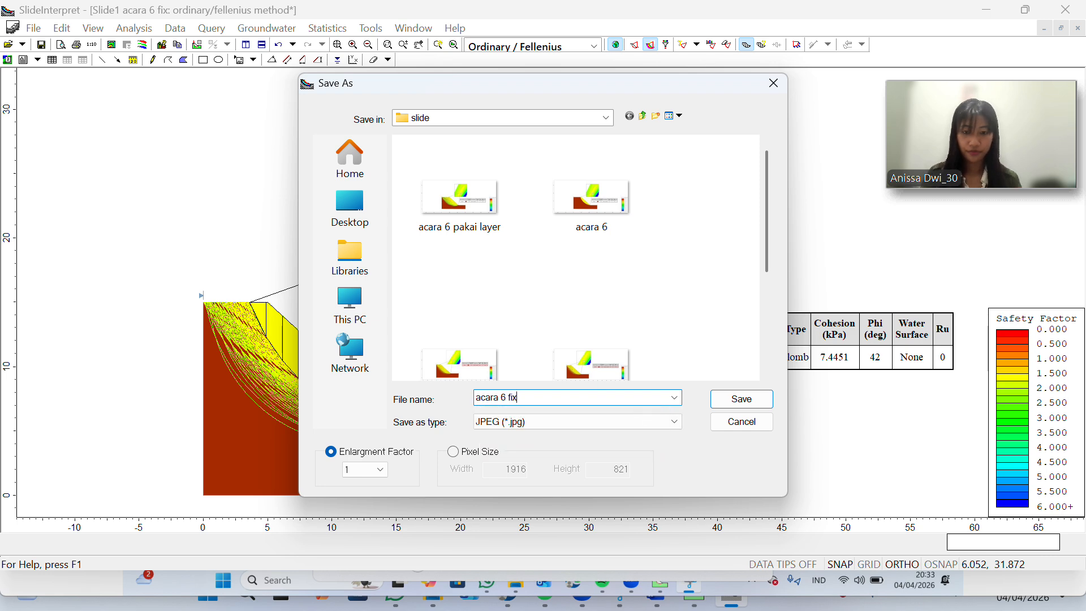
left_click(764, 409)
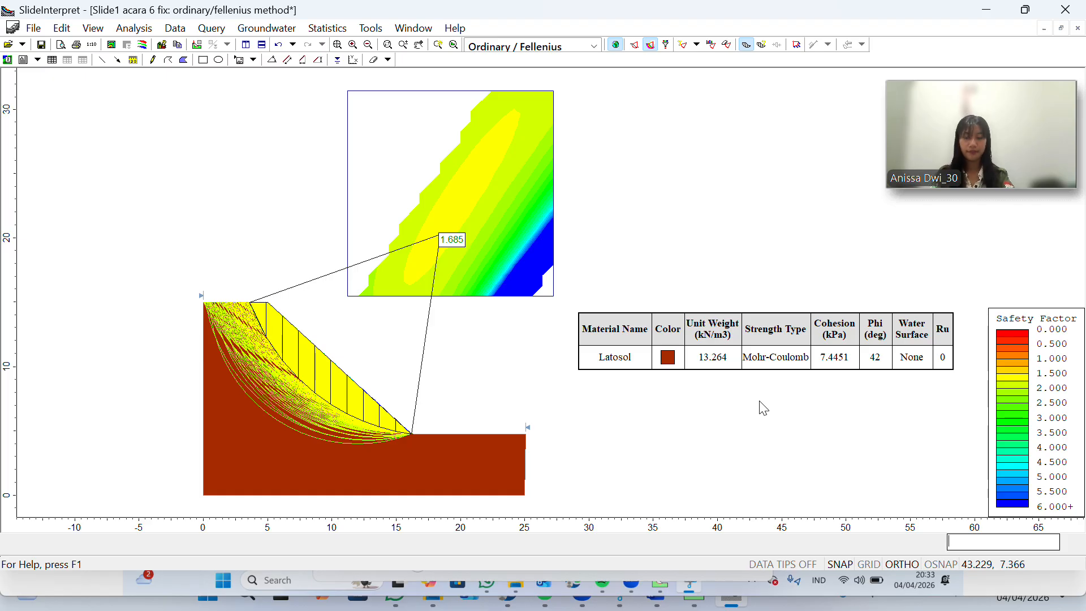